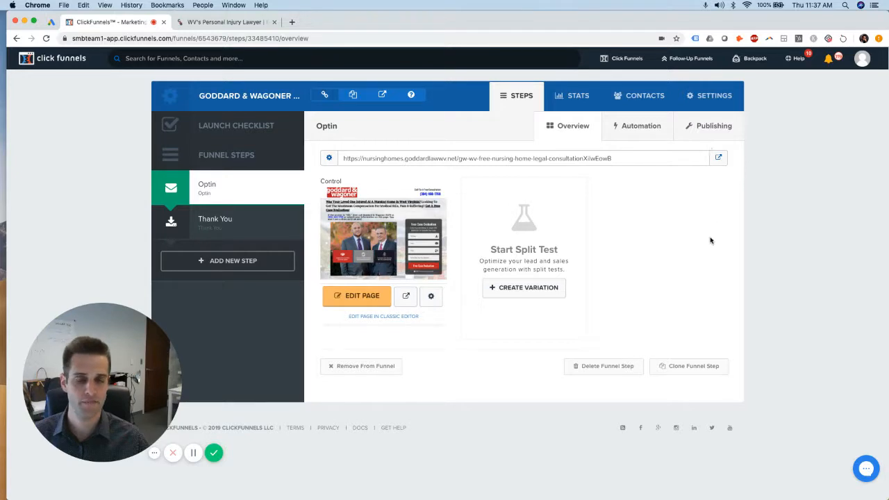
Clone the Goddard & Wagoner - Nursing Homes funnel and wait until it shows Complete
left_click(722, 97)
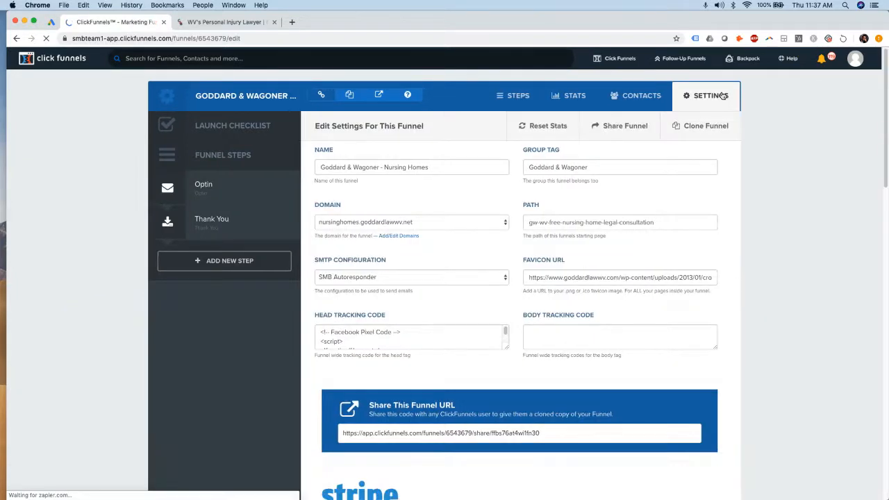
left_click(707, 126)
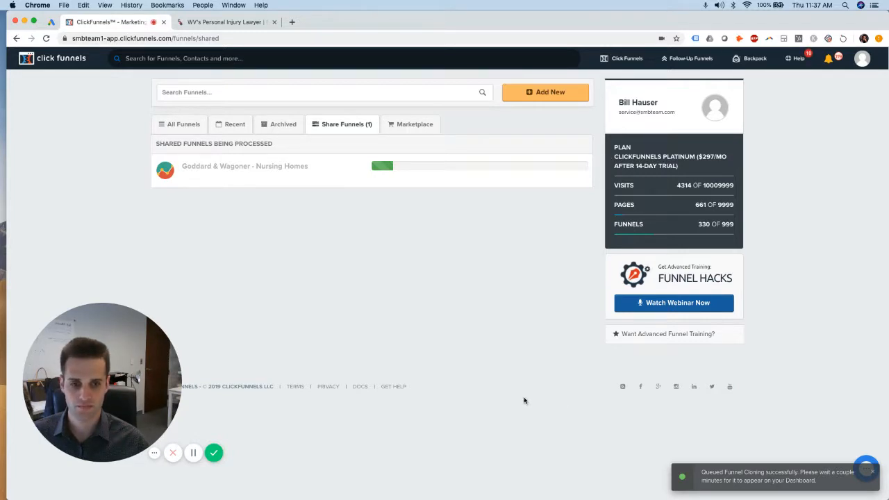
left_click(194, 454)
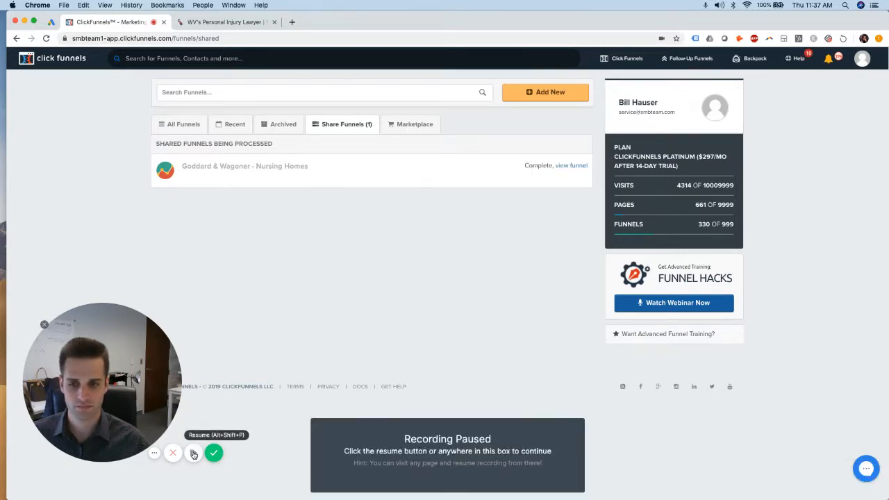
Open 'Copy of Goddard & Wagoner - Nursing Homes' from All Funnels and show its settings
left_click(194, 454)
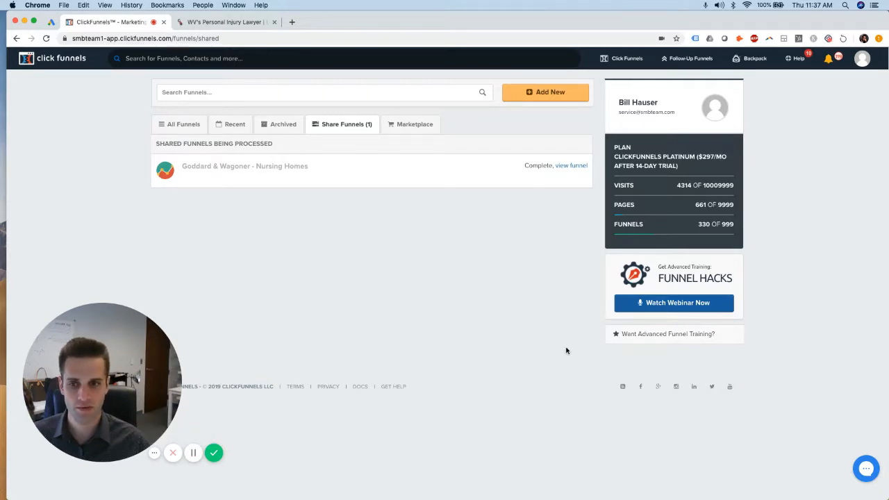
left_click(618, 79)
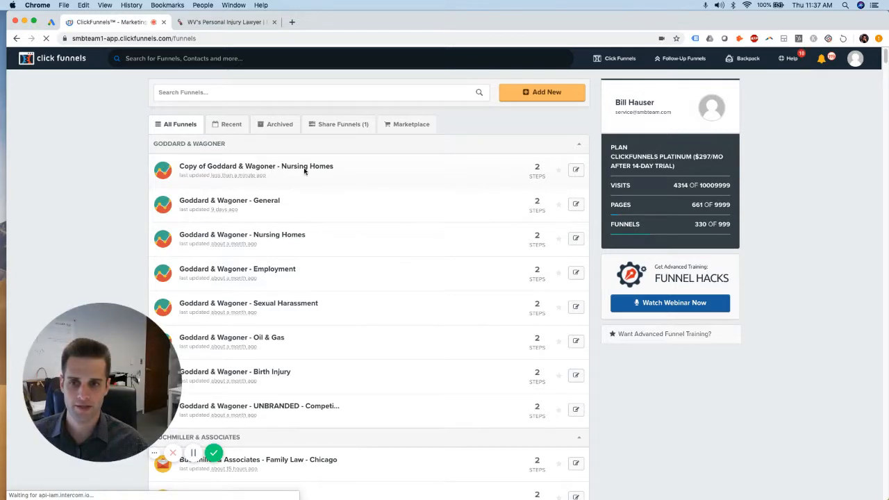
left_click(214, 169)
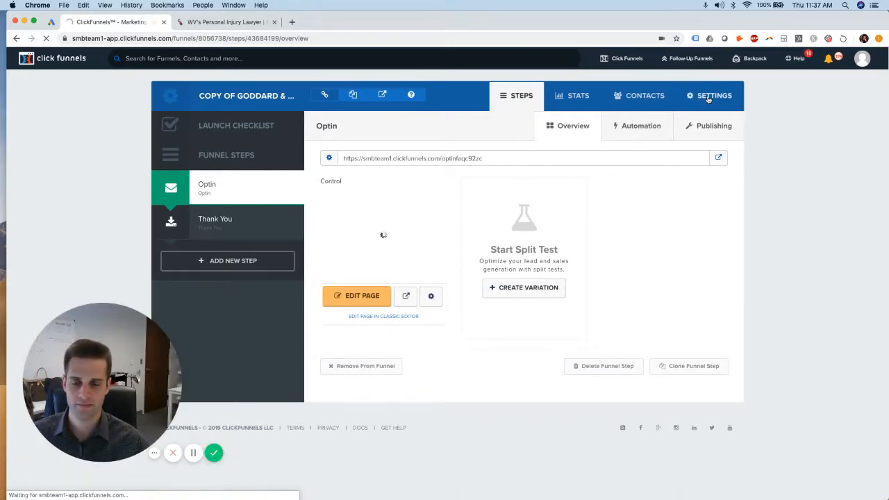
left_click(708, 98)
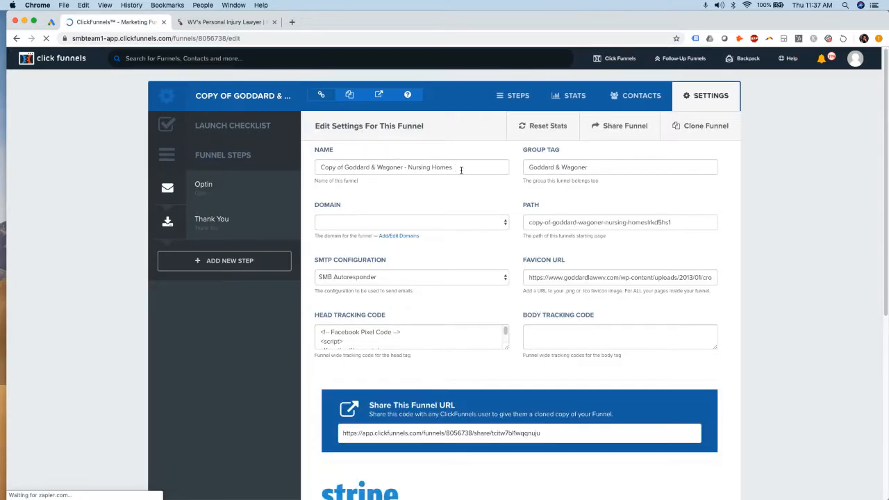
Rename the funnel 'Bankruptcy Lawyer Arizona' and use the same text as its group tag
left_click_drag(460, 170, 295, 169)
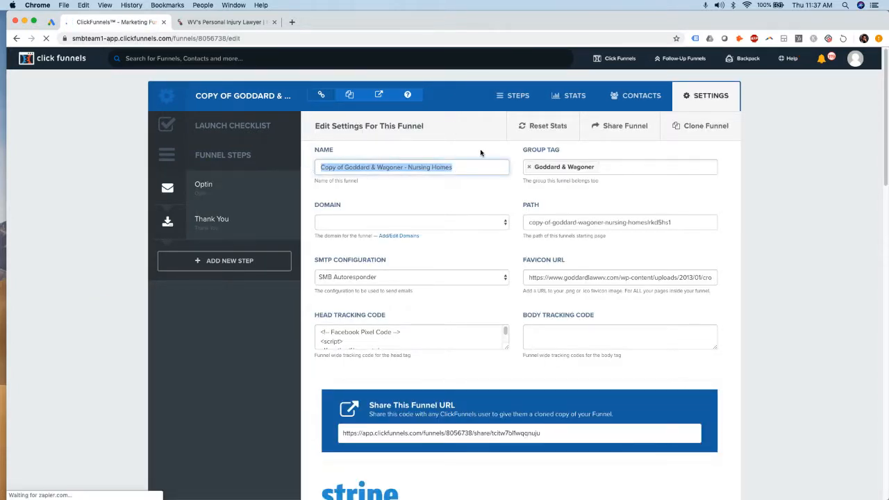
type("B")
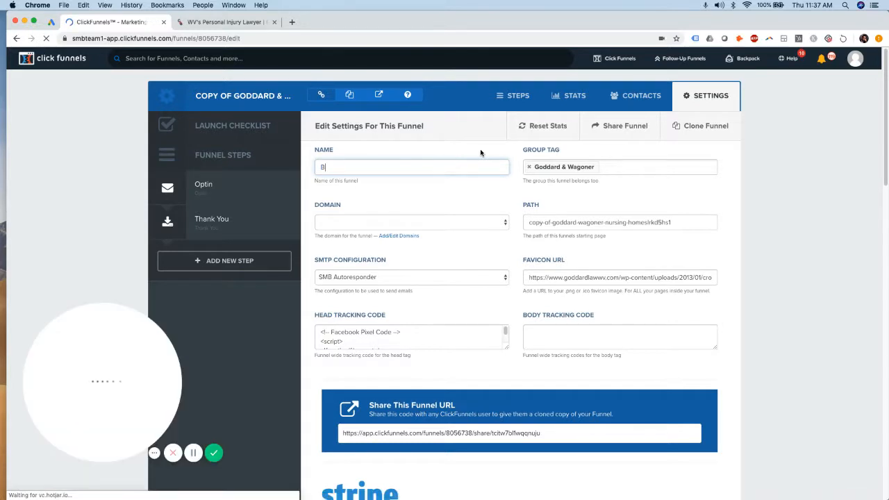
type("ankruptcy Lawye")
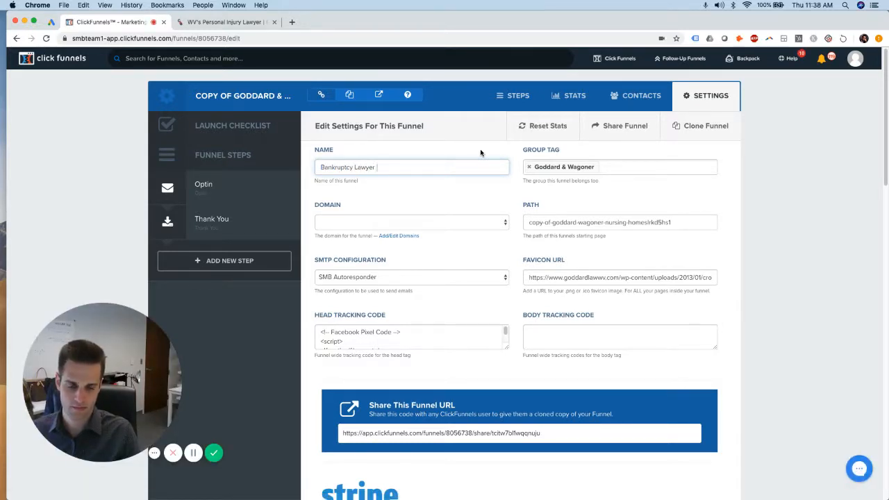
type("r Ari")
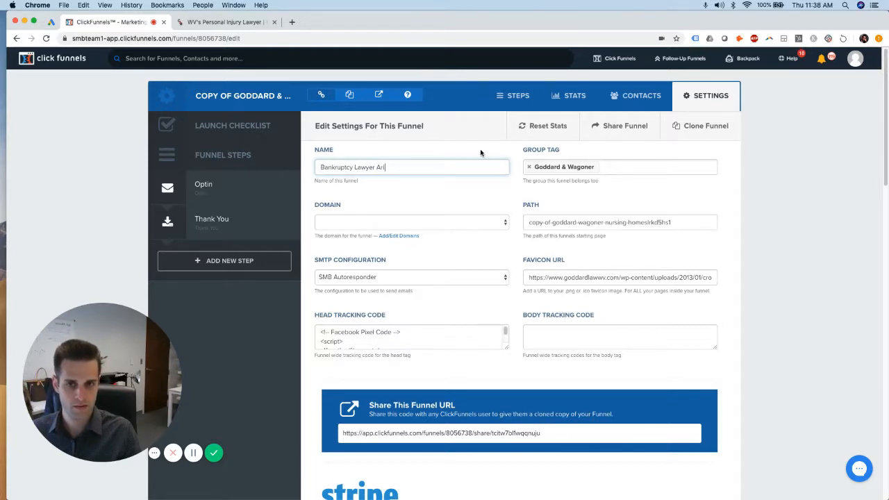
type("zona")
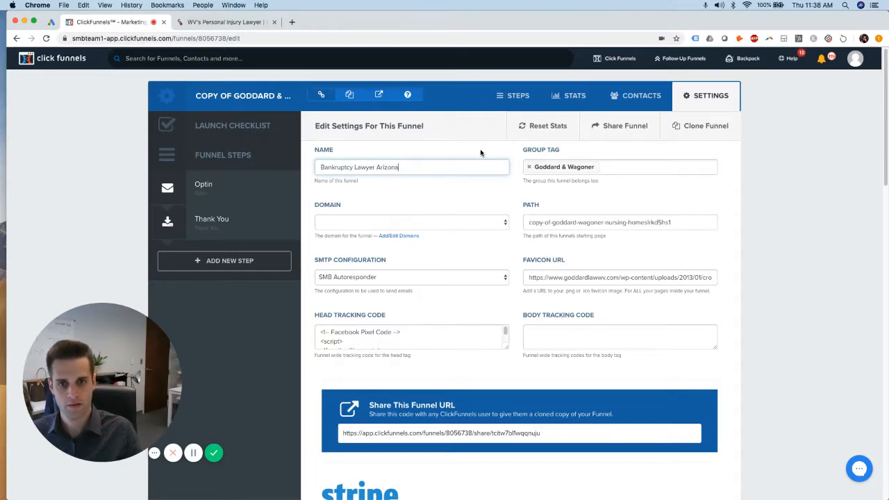
triple_click(376, 167)
key("super+c")
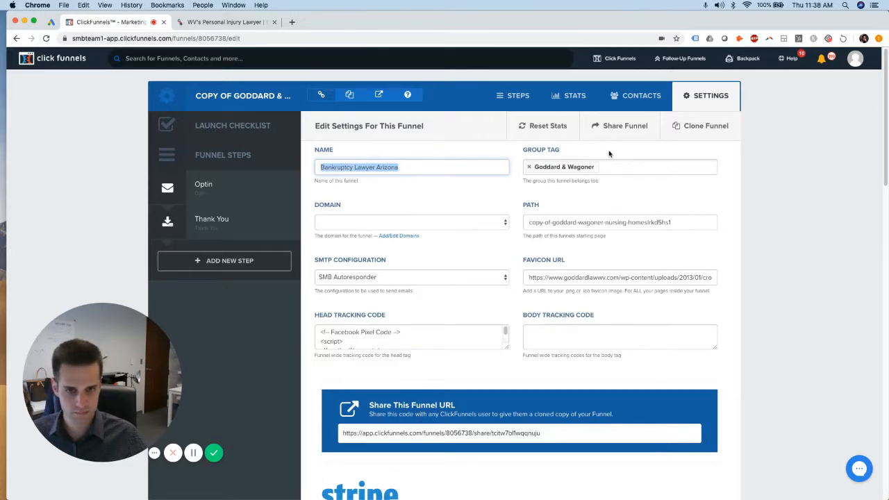
left_click(633, 153)
left_click(632, 168)
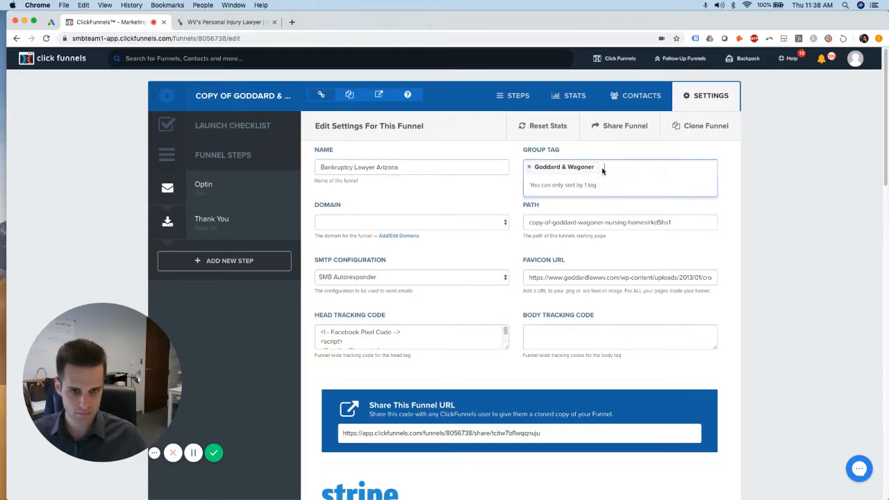
left_click(533, 169)
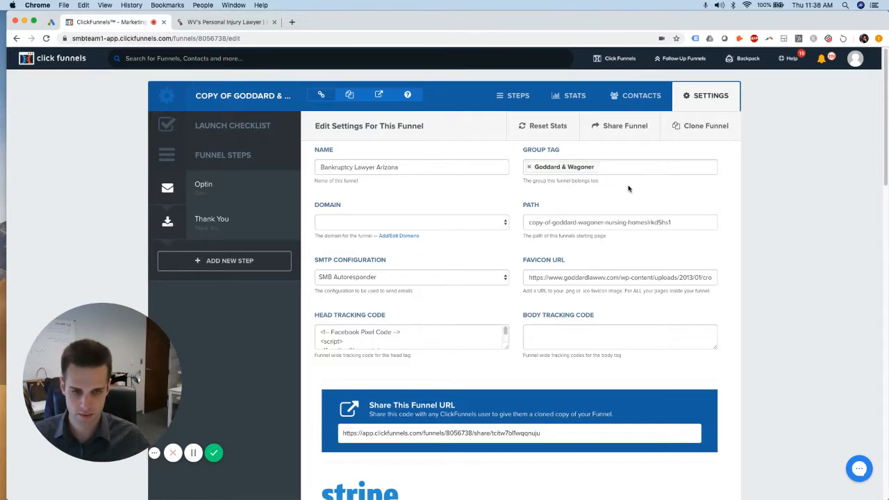
left_click(601, 167)
key("BackSpace")
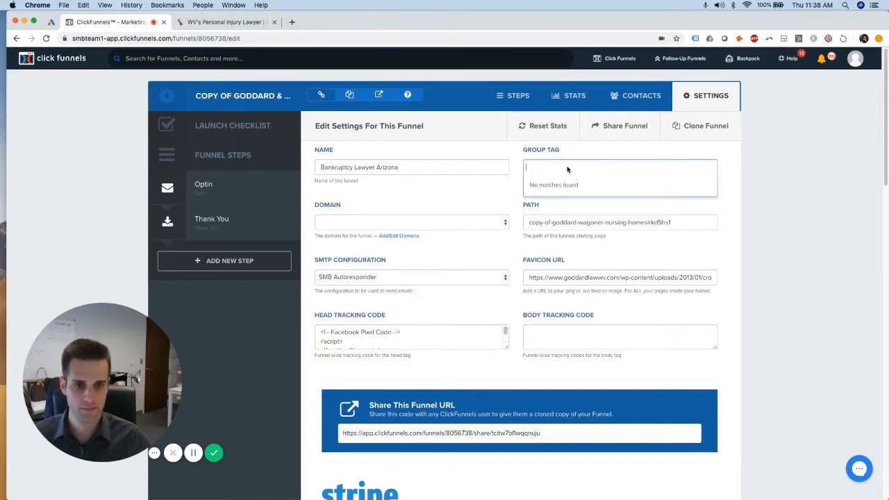
key("super+v")
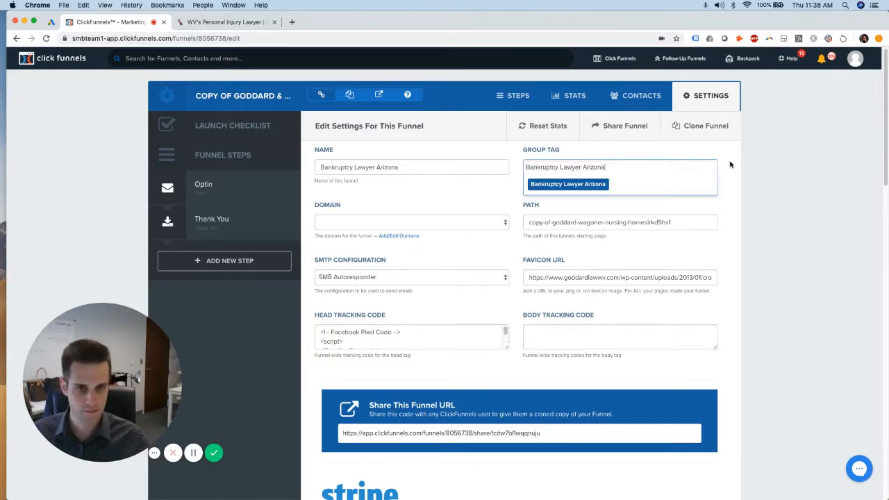
left_click(584, 185)
Set the funnel path to 'free-bankruptcy-consultation' and select the favicon address
double_click(665, 223)
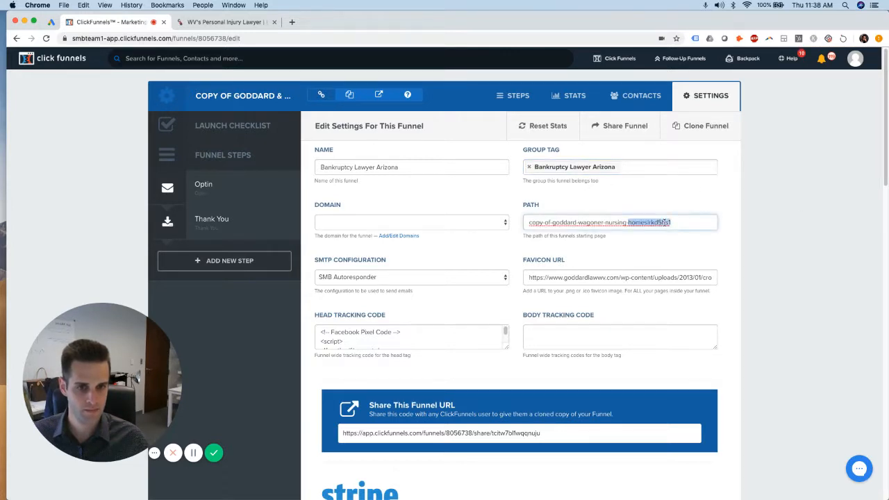
triple_click(665, 222)
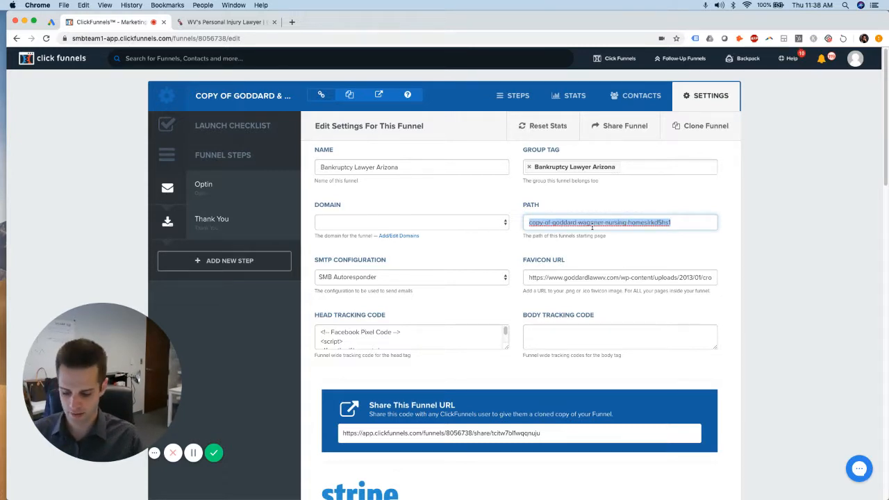
type("free-")
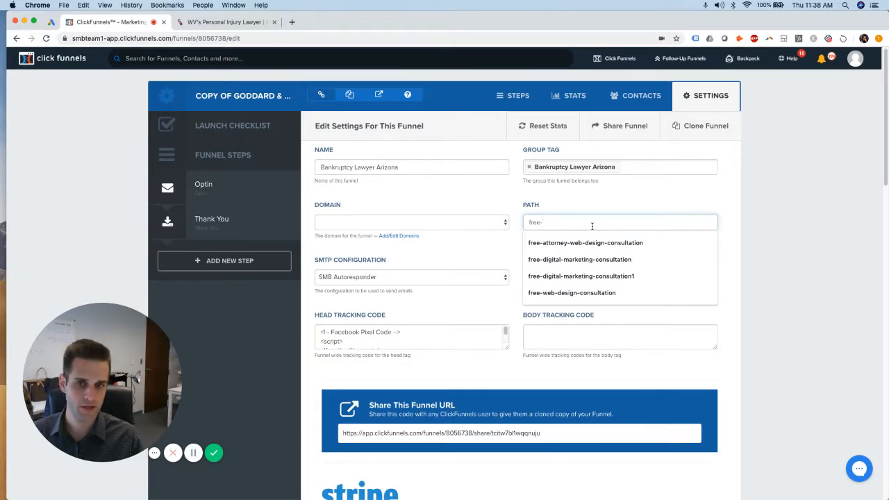
type("bank")
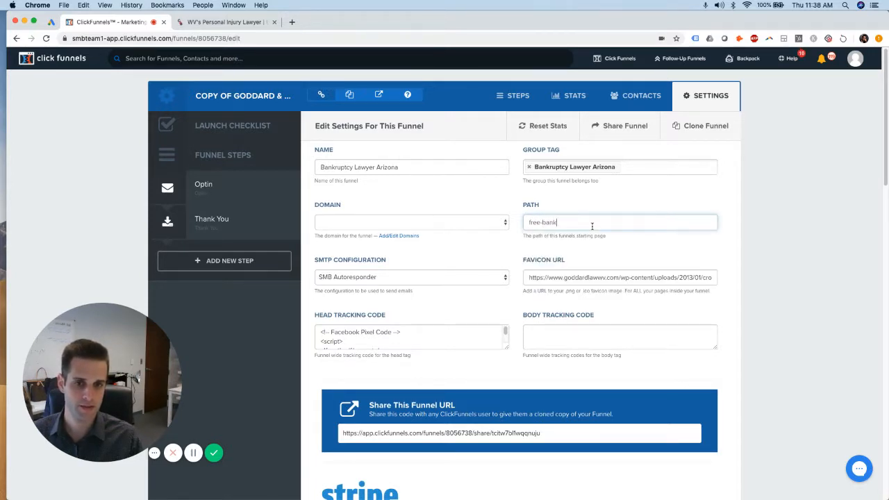
type("ruptcy")
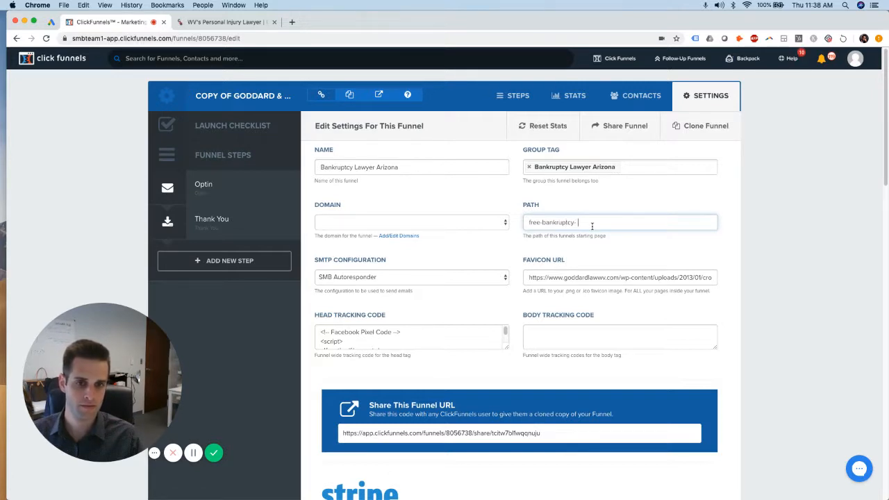
type("-consultation")
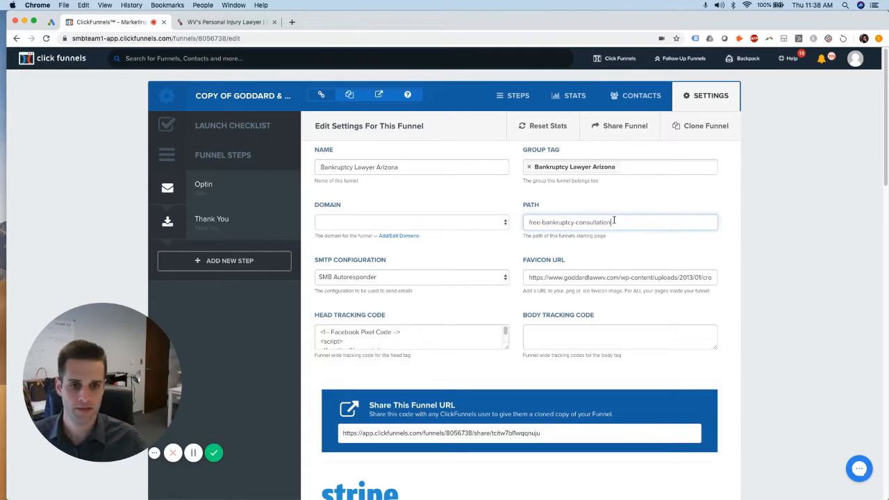
key("super+a")
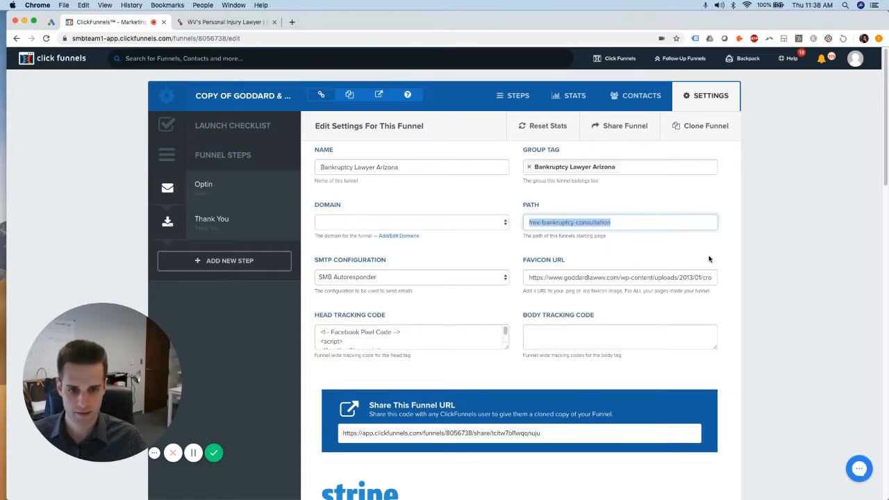
left_click(674, 277)
key("super+a")
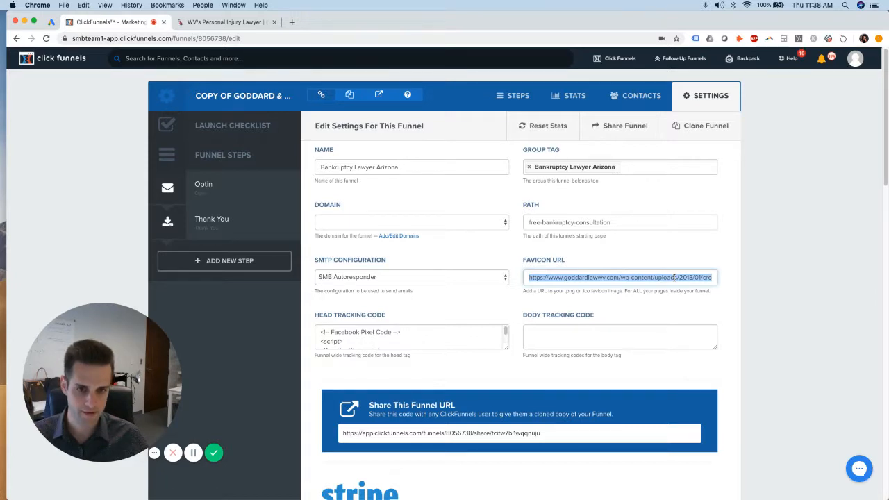
Clear the old favicon address and delete the Facebook pixel code from the head tracking code
key("BackSpace")
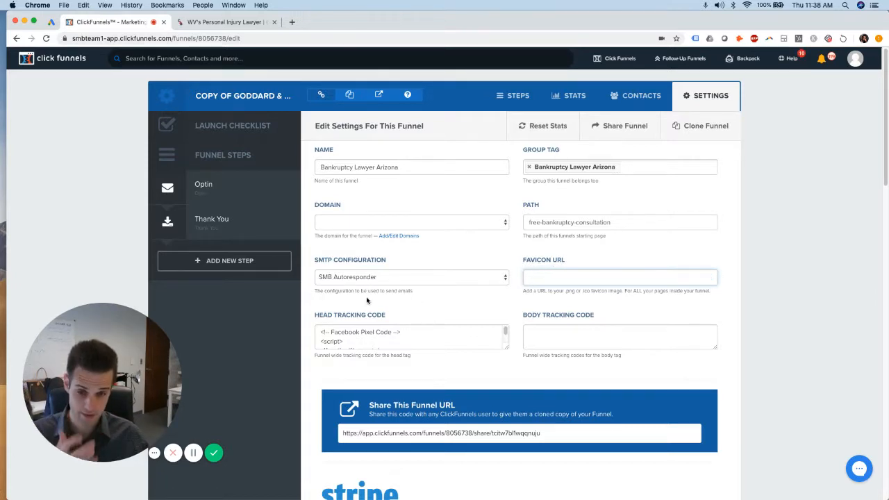
left_click(365, 330)
scroll(394, 328, "down", 3)
scroll(394, 327, "down", 5)
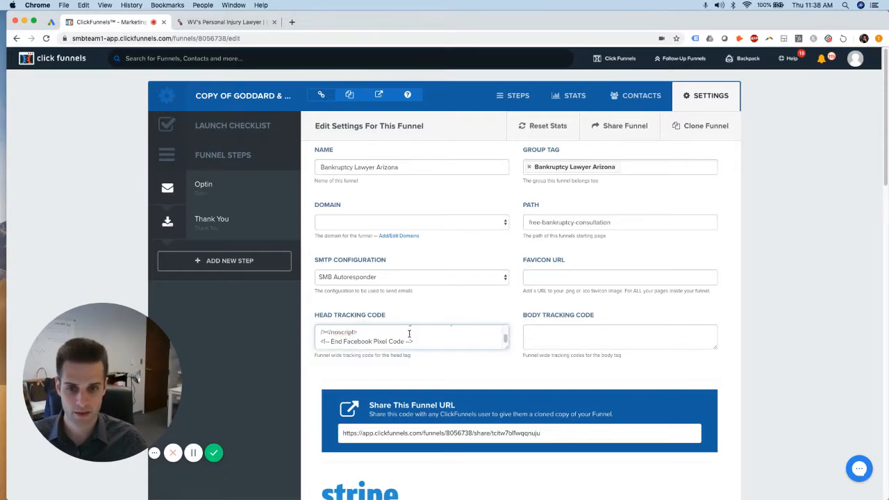
scroll(847, 309, "up", 5)
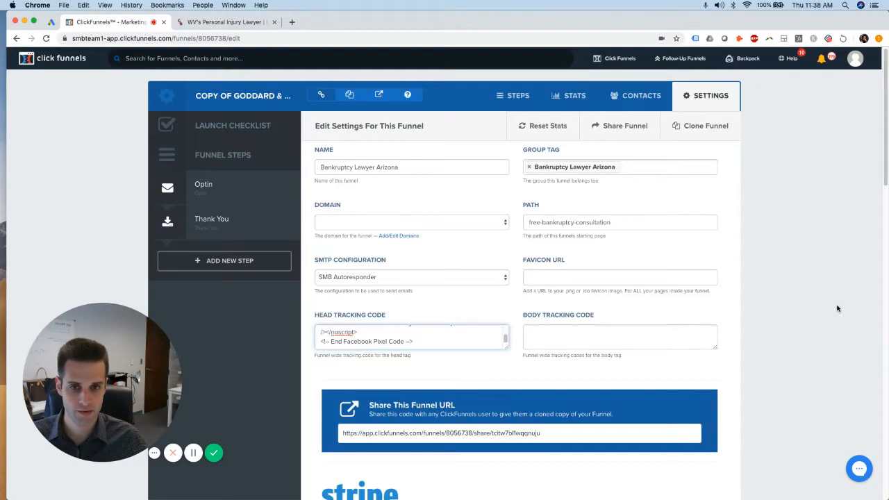
left_click_drag(395, 338, 298, 307)
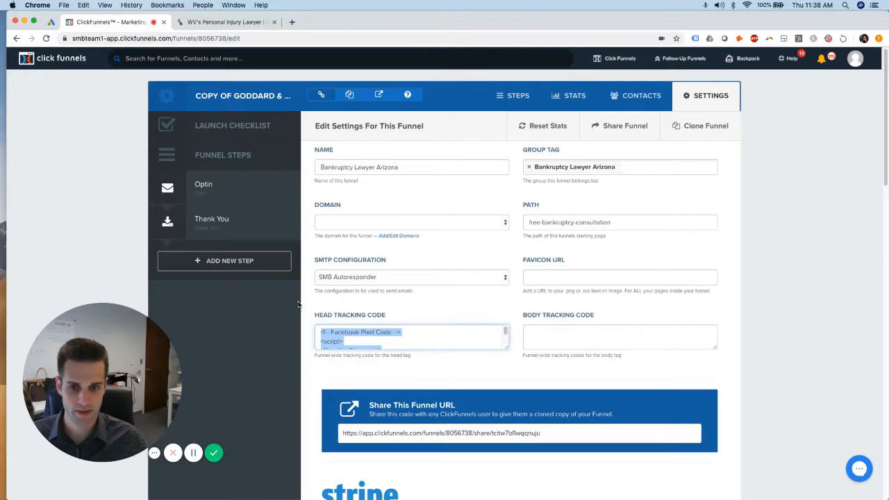
key("BackSpace")
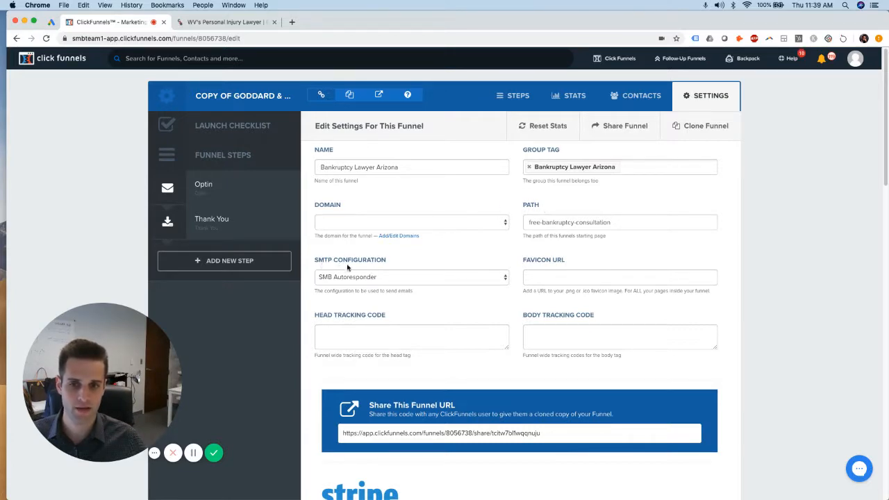
Save the funnel settings and return to the Optin step overview
scroll(776, 322, "down", 15)
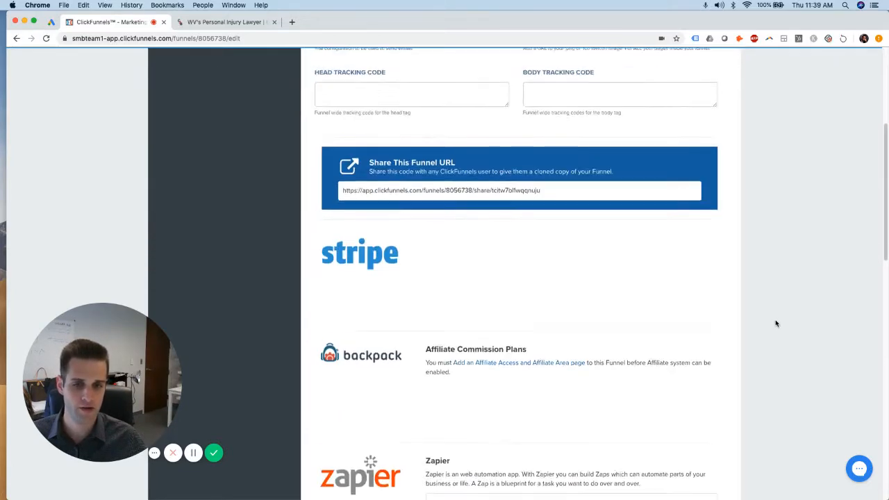
left_click(686, 425)
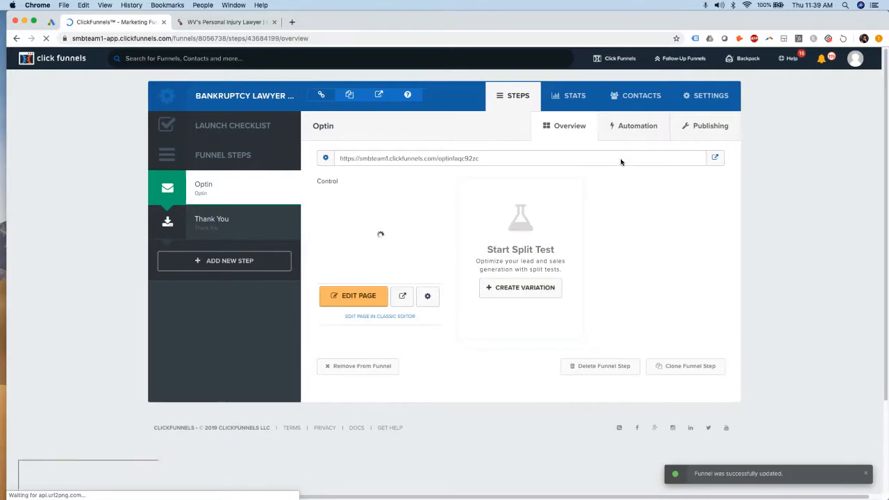
mouse_move(622, 58)
left_click(619, 81)
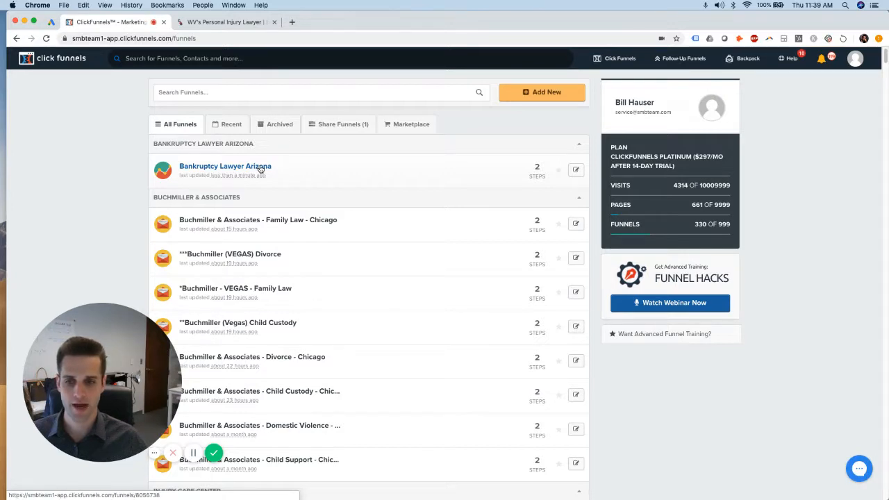
left_click_drag(254, 347, 695, 393)
left_click(249, 169)
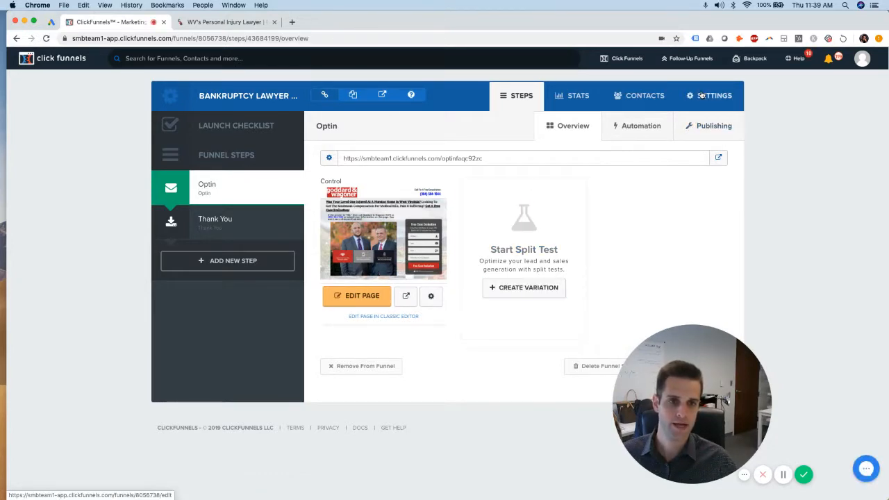
Change the Optin step's publishing path to 'free-bankruptcy-consultation' and update the step
left_click(708, 126)
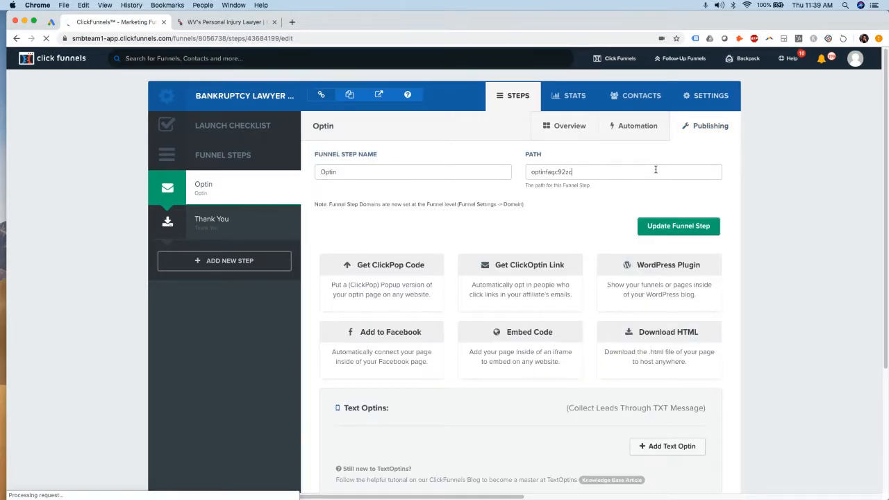
left_click_drag(653, 172, 520, 173)
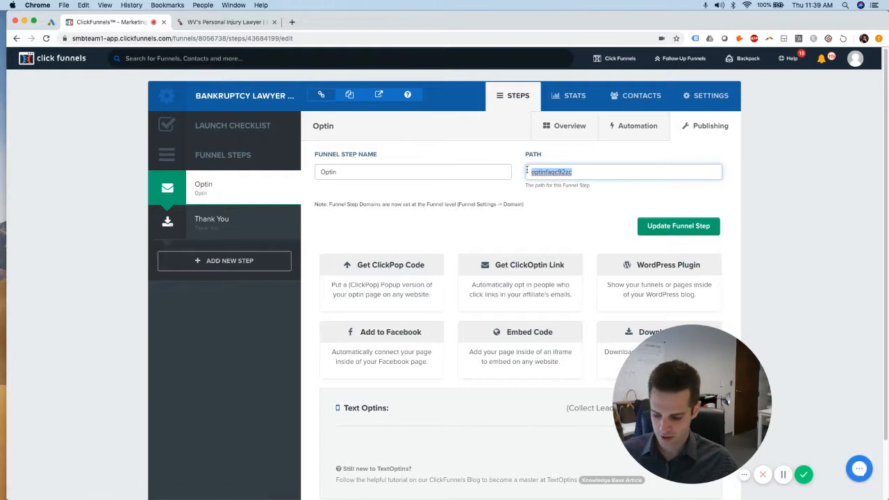
type("free-bankruptcy-consultation")
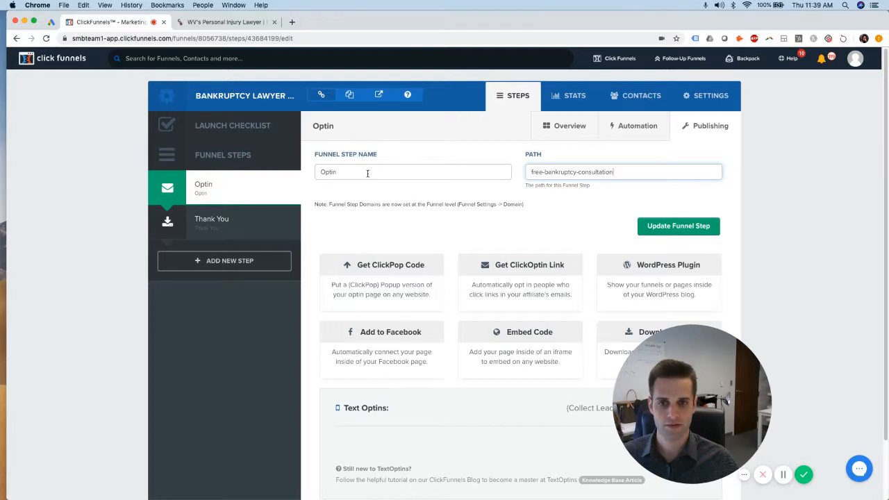
left_click(679, 226)
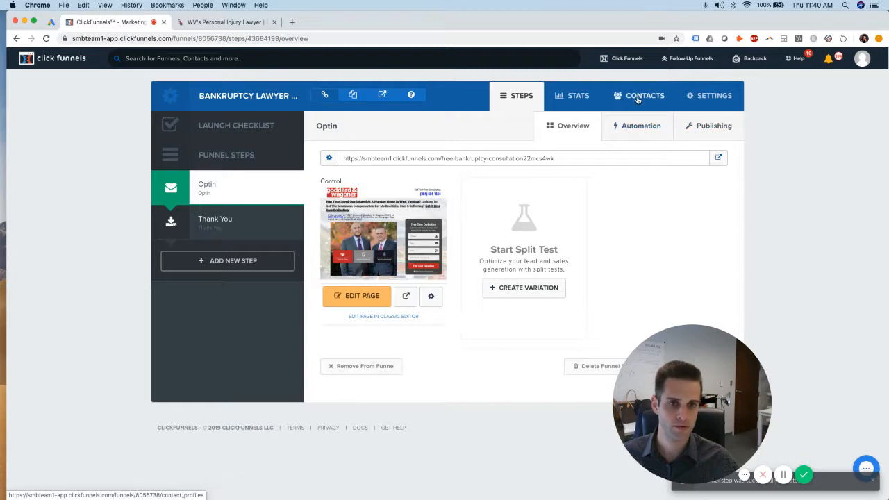
Save the Optin page path as 'free-bankruptcy-consultation', then switch to the Thank You step
left_click(433, 297)
left_click_drag(461, 201, 287, 199)
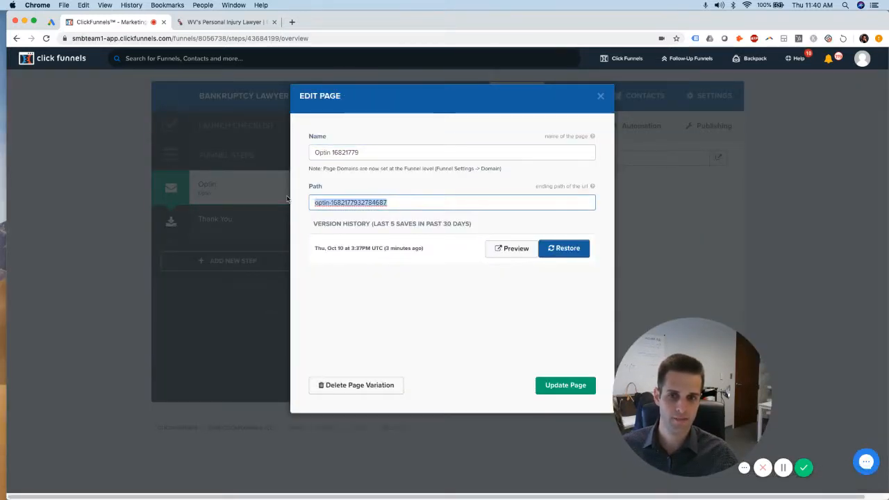
type("free-bankruptcy-consultation")
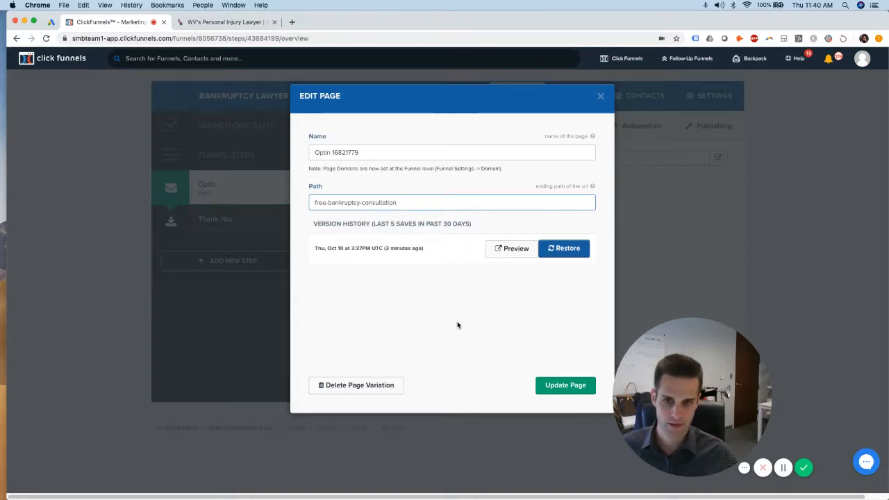
left_click(342, 275)
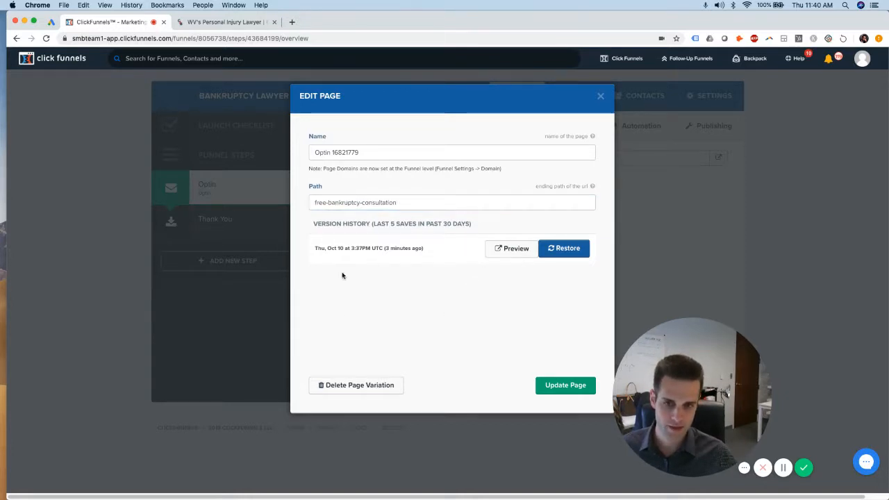
left_click(570, 386)
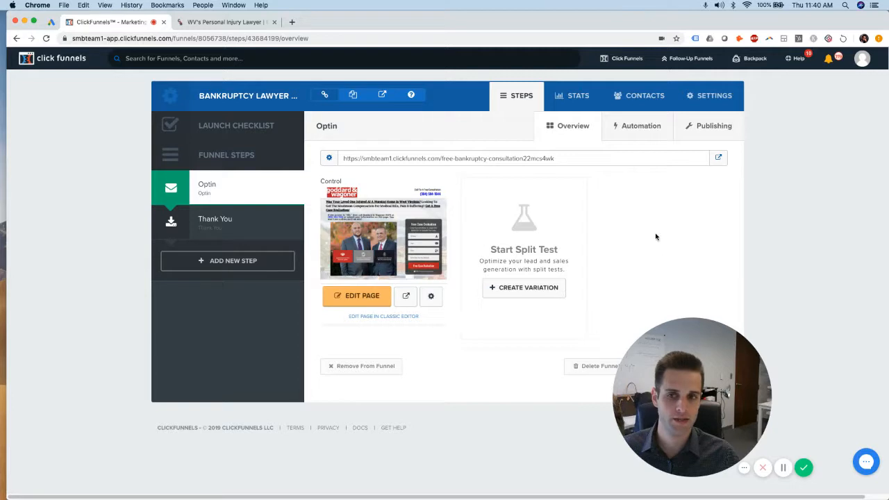
left_click(223, 221)
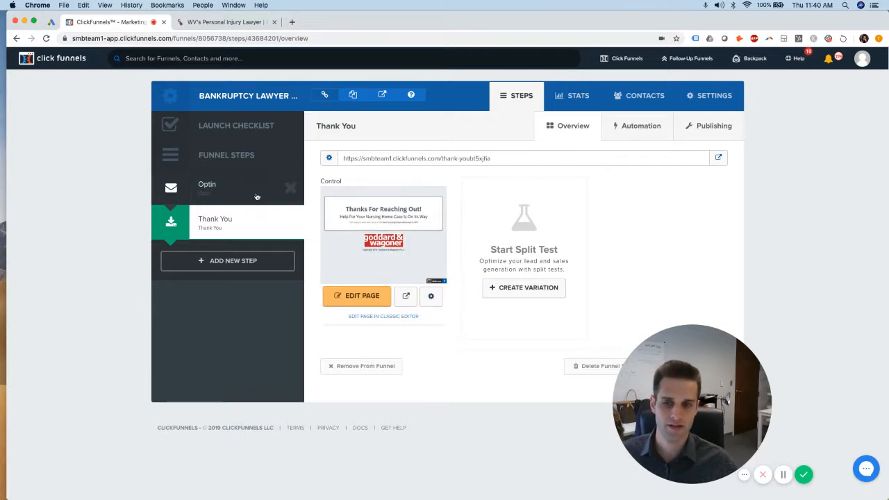
Open the Thank You page in the editor and trim the footer to 'Copyright 2019'
left_click(362, 296)
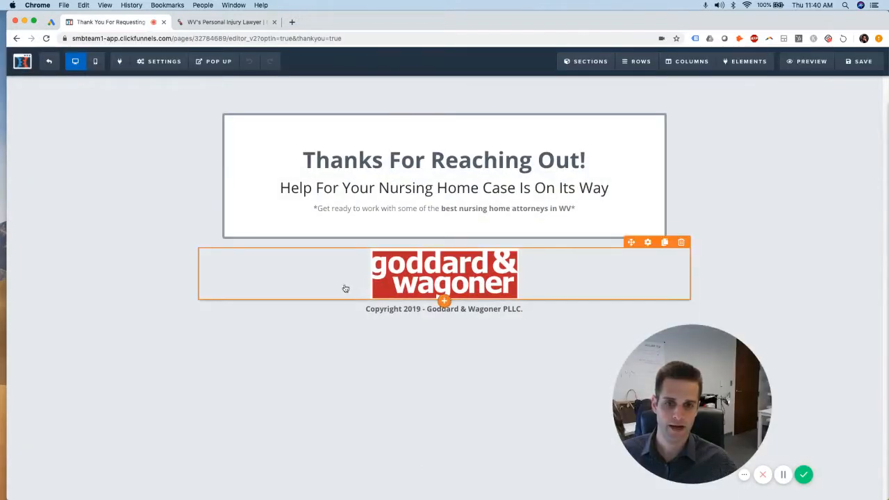
left_click(407, 309)
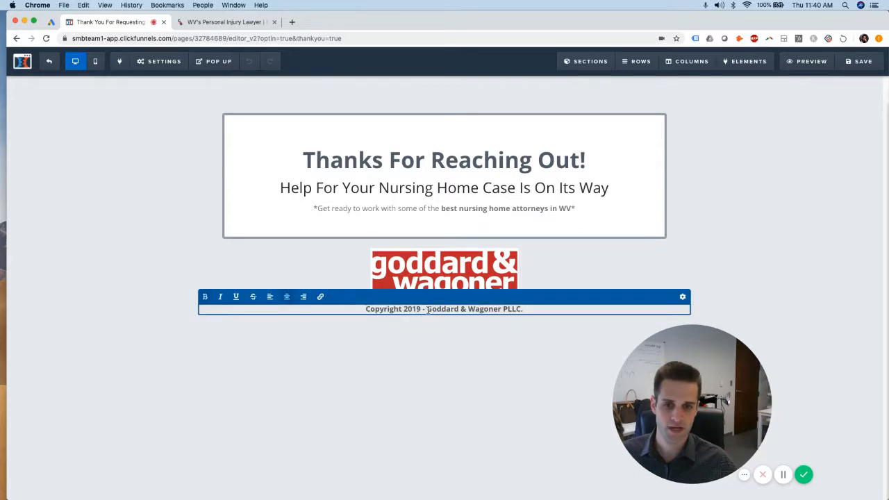
mouse_move(428, 311)
left_mouse_down()
mouse_move(525, 310)
mouse_move(422, 310)
left_mouse_up()
key("BackSpace")
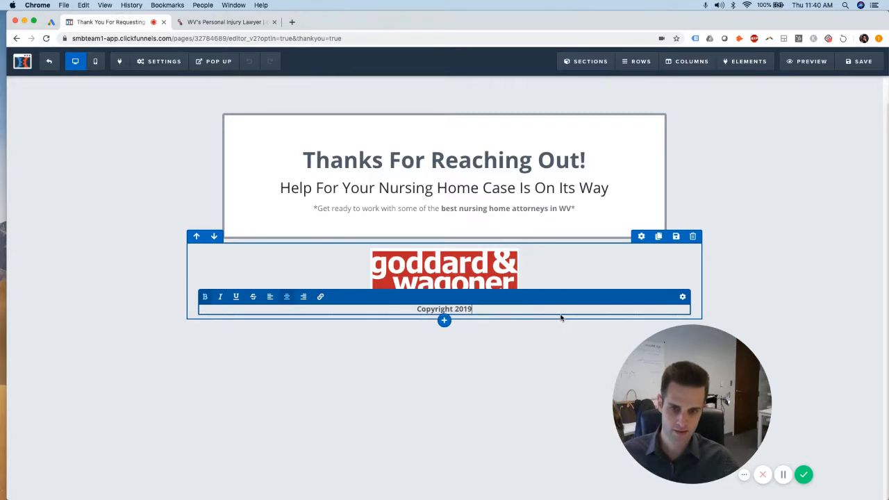
left_click(491, 375)
left_click(485, 269)
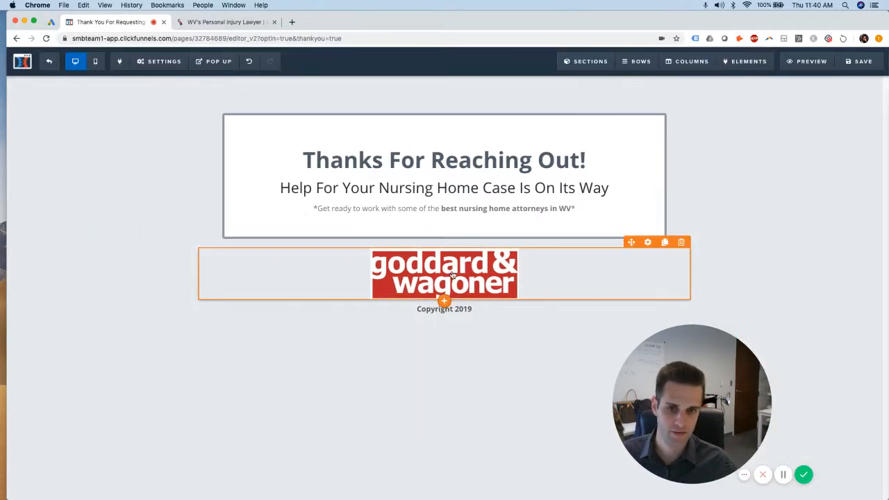
Delete the logo and make the subheadline 'Help For Your Bankruptcy Case Is On Its Way'
left_click(681, 243)
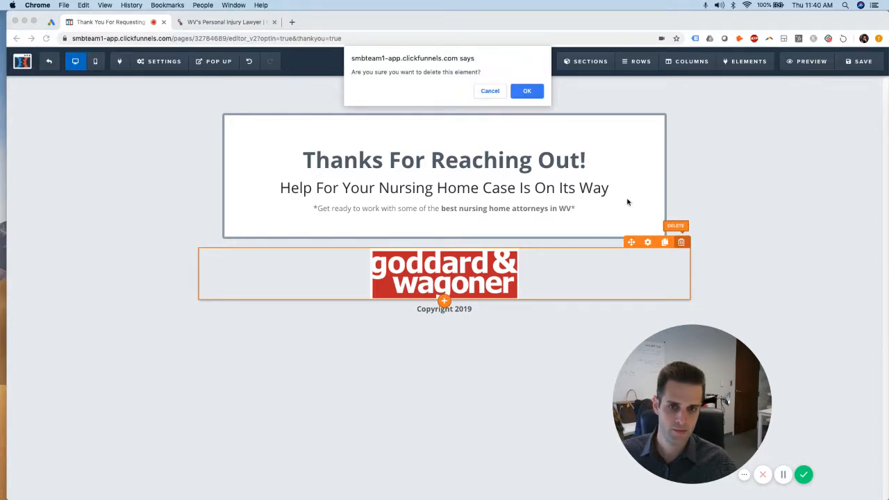
left_click(527, 91)
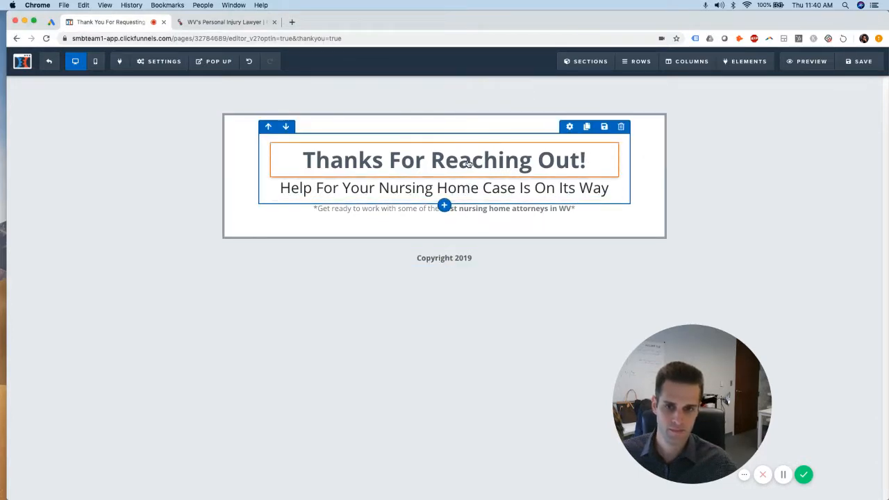
left_click(437, 165)
left_click(378, 191)
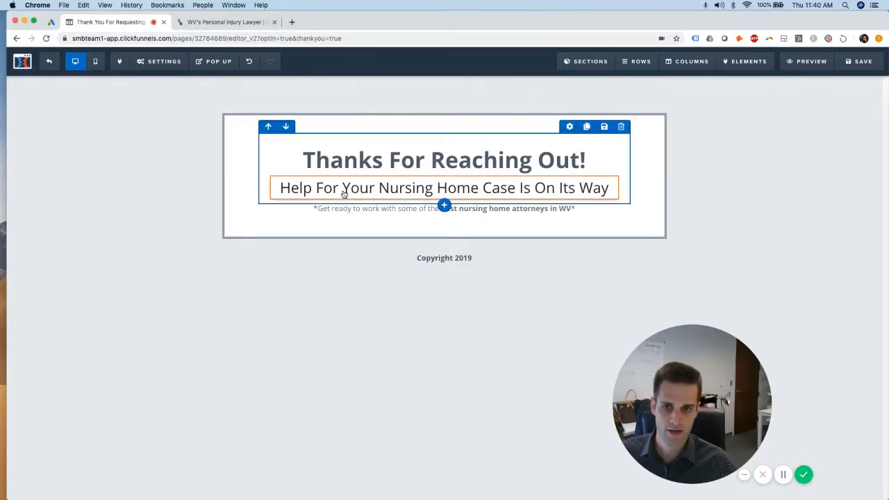
left_click(376, 192)
left_click_drag(482, 188, 379, 188)
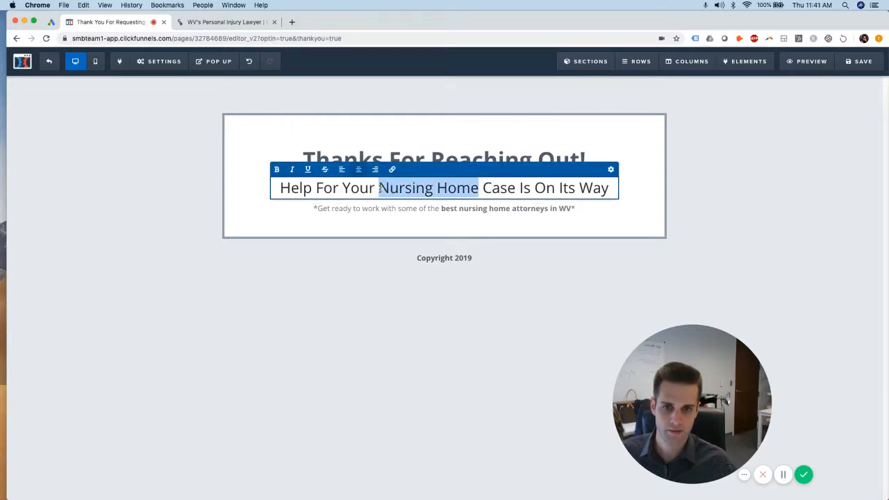
type("Bankruptcy")
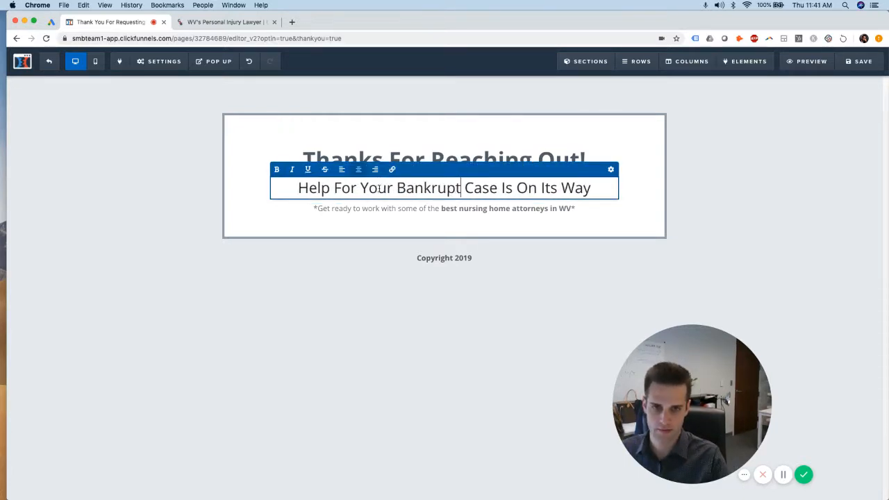
Change the attorneys note to read 'best bankruptcy attorneys in AZ'
left_click(419, 208)
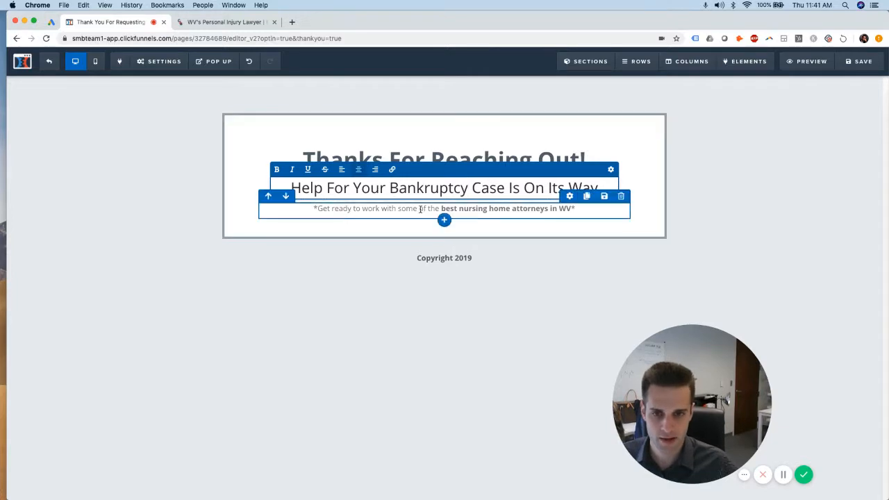
left_click(488, 208)
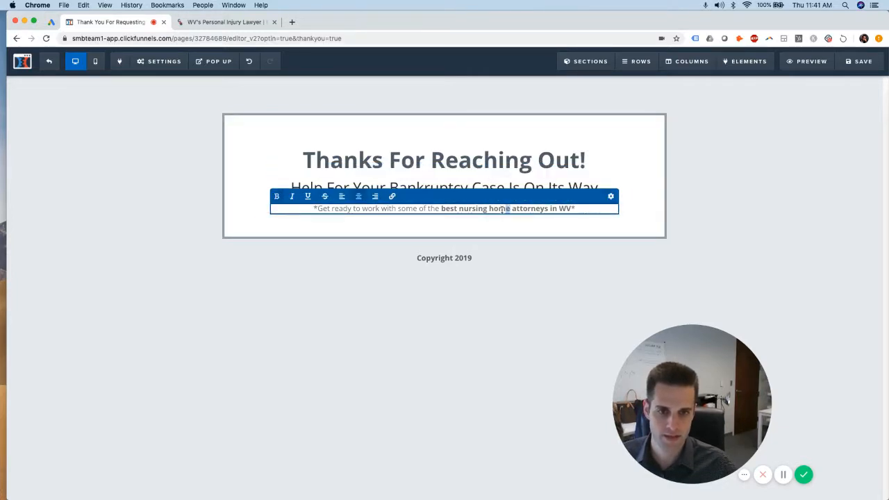
left_click_drag(503, 210, 457, 217)
type("bankruptcy")
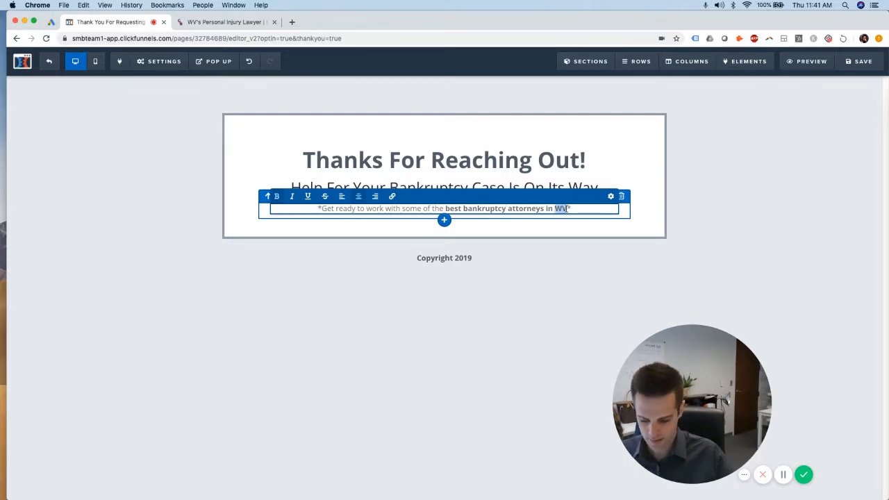
type("AZ")
left_click(733, 228)
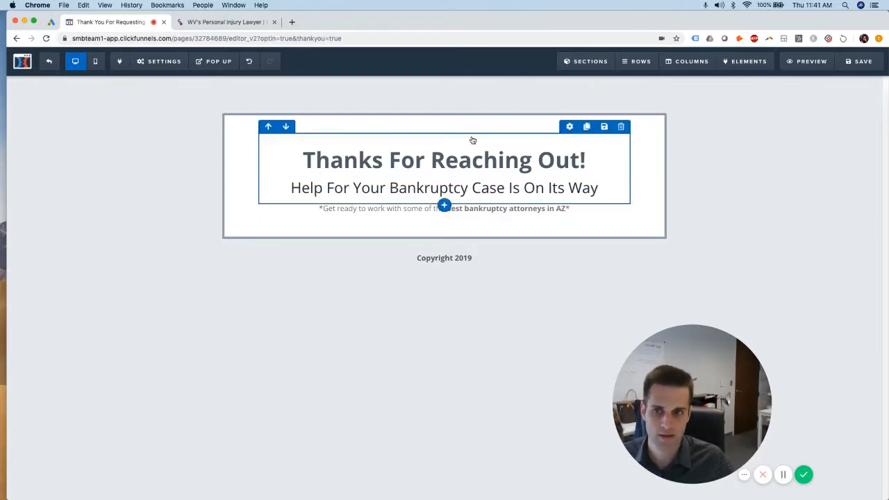
left_click(221, 68)
In SEO Meta Data, replace the firm name ending the page title with '!'
left_click(167, 64)
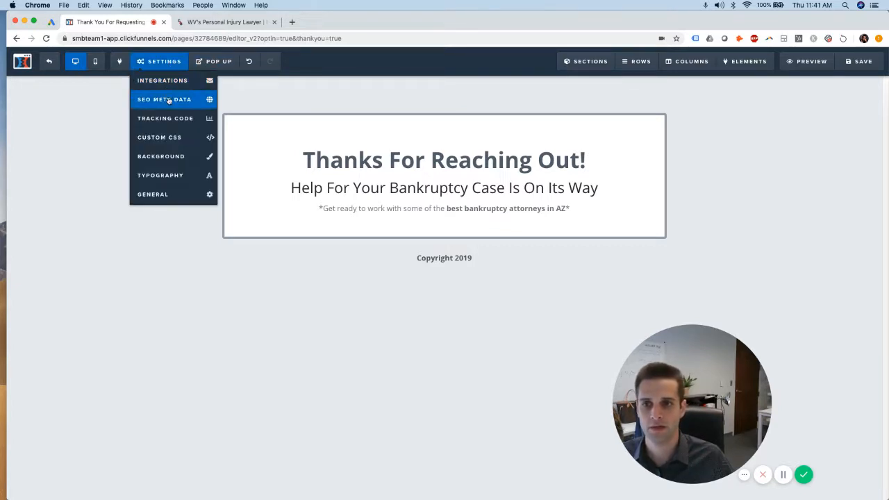
left_click(169, 101)
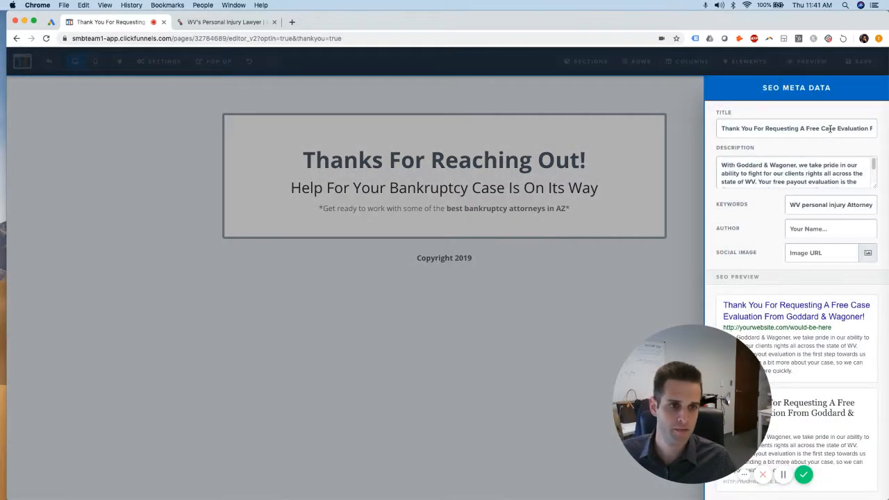
left_click_drag(726, 128, 790, 131)
left_click(774, 128)
left_click(863, 128)
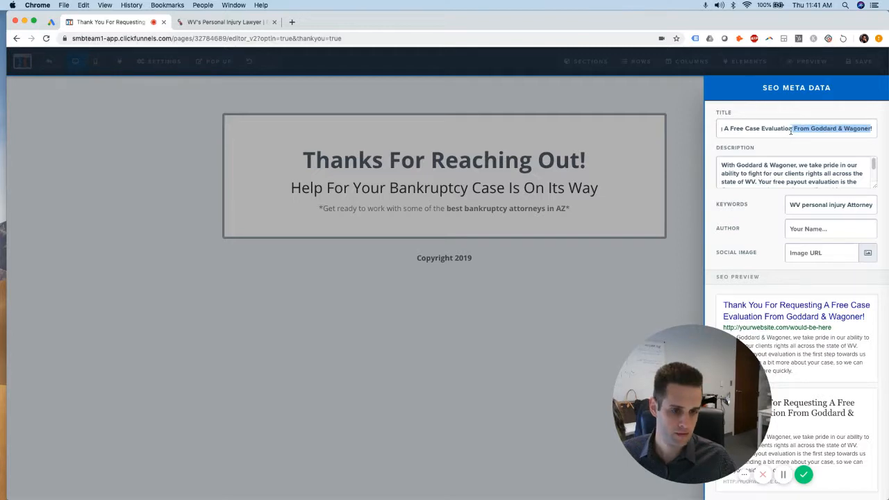
type("!")
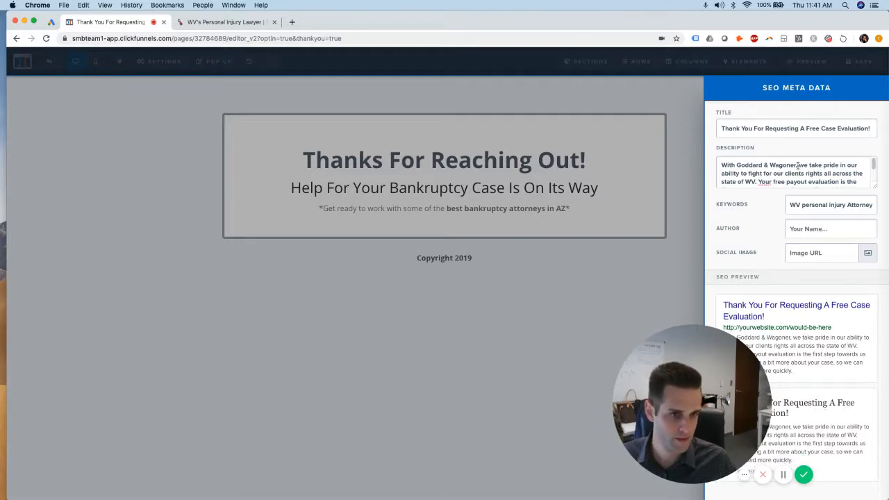
Remove the firm name from the SEO description and change WV to AZ
left_click_drag(778, 165, 718, 163)
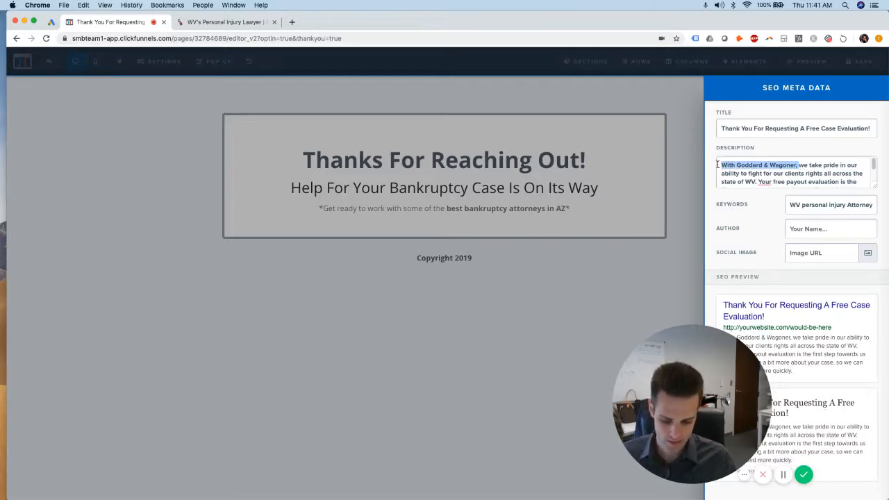
key("BackSpace")
type("W")
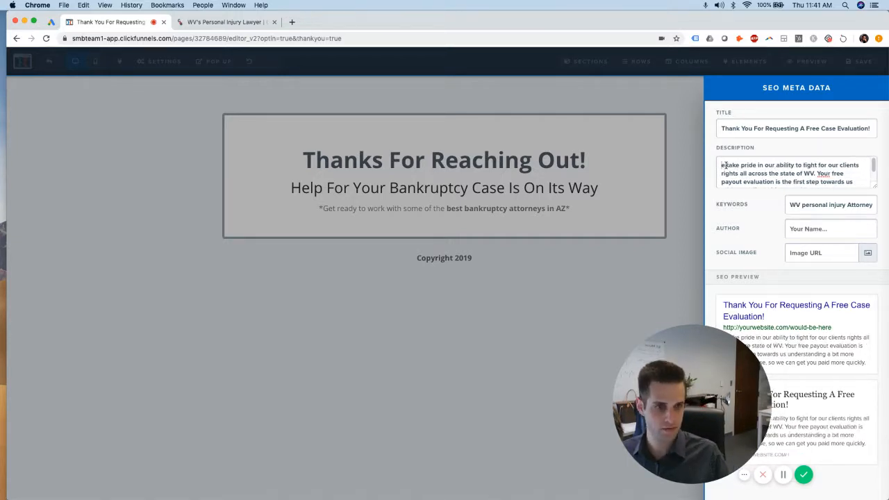
key("Delete")
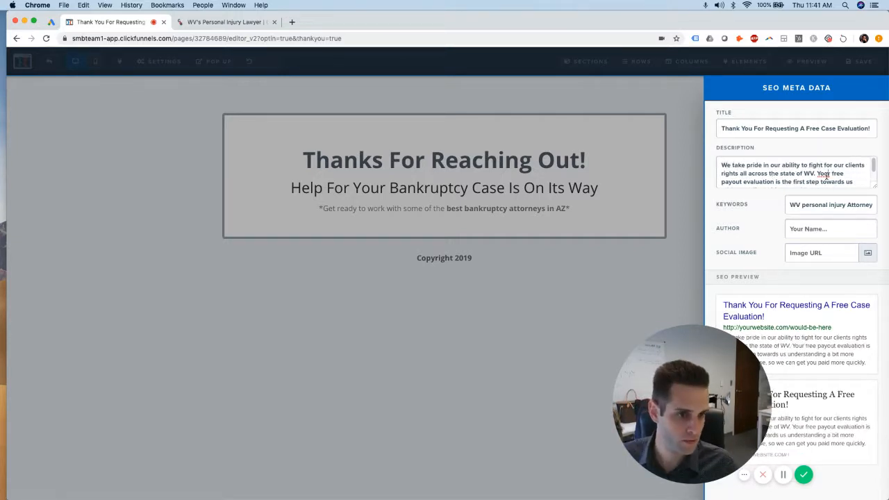
left_click_drag(799, 204, 786, 204)
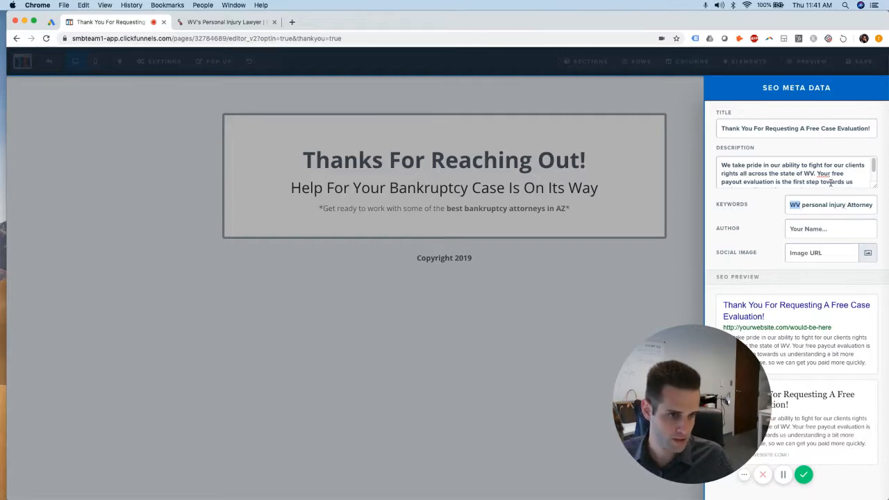
left_click(817, 165)
scroll(743, 164, "down", 3)
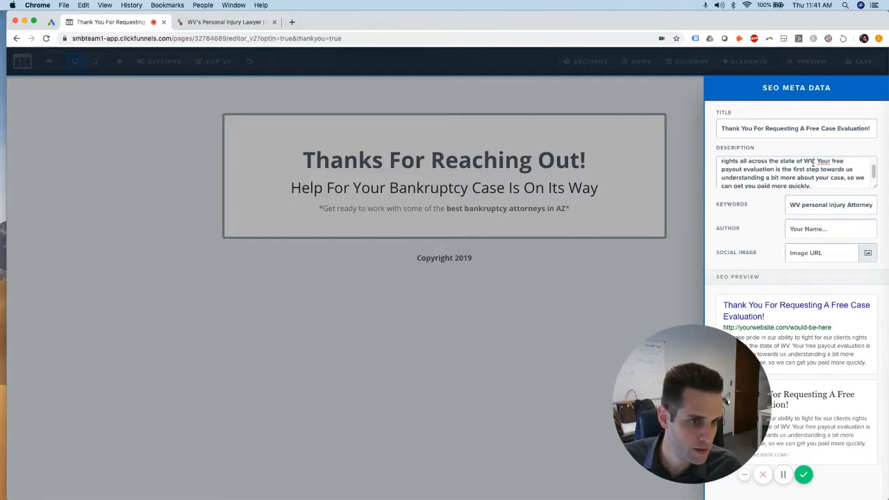
left_click_drag(814, 162, 804, 174)
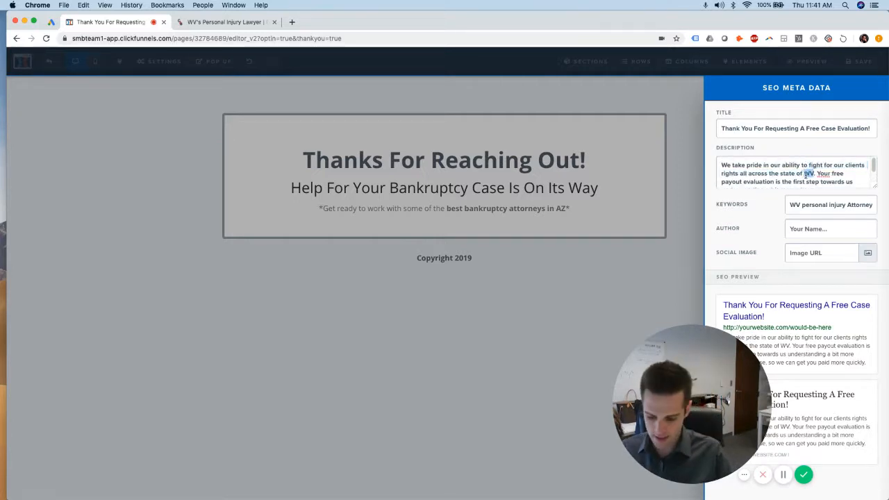
type("AZ")
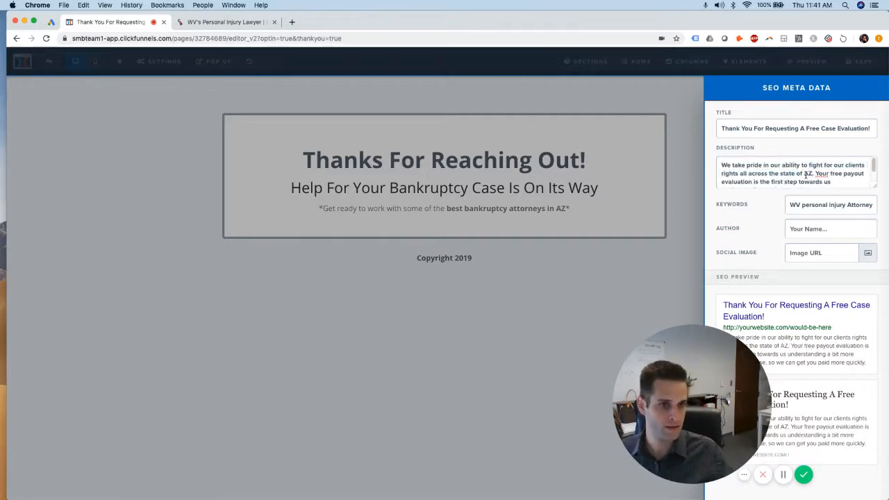
scroll(814, 175, "down", 2)
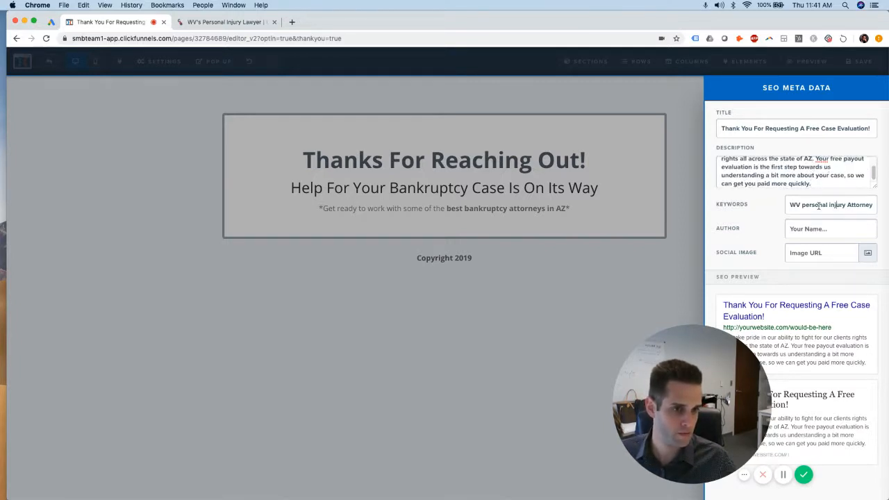
Replace the old WV keywords with 'AZ Bankruptcy Attorney'
left_click_drag(849, 206, 757, 205)
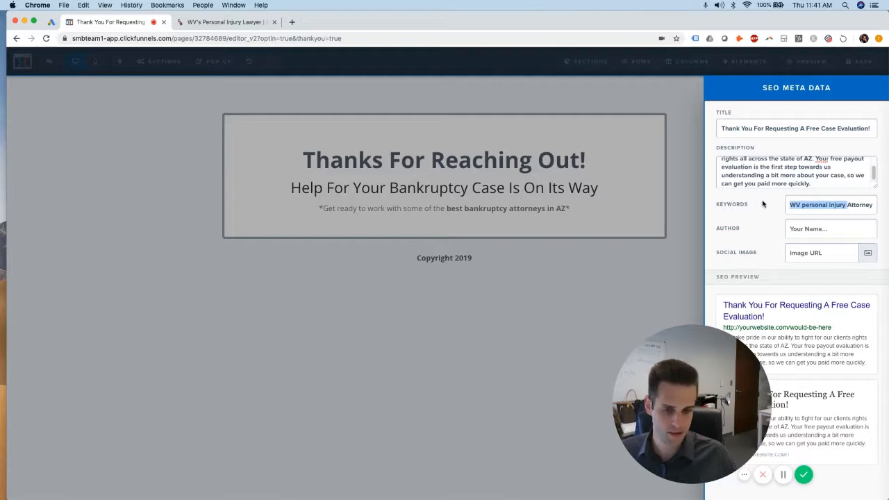
type("Ba")
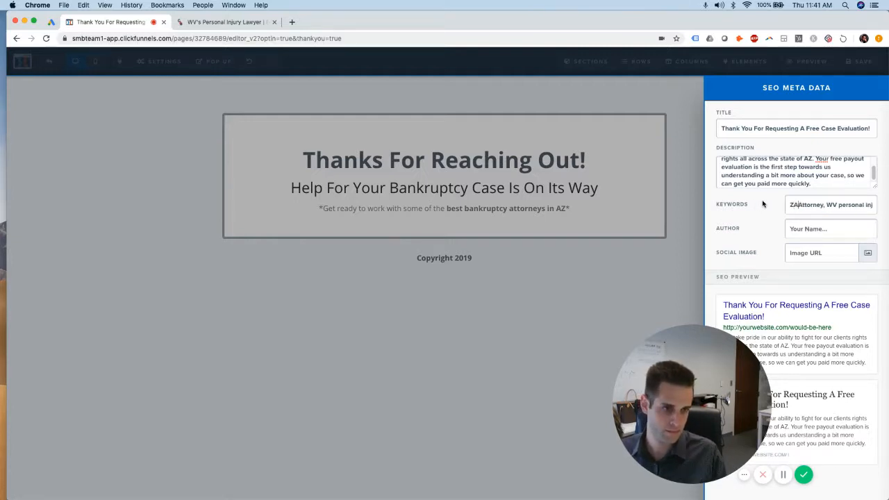
key("BackSpace")
key("BackSpace")
type("ZA b")
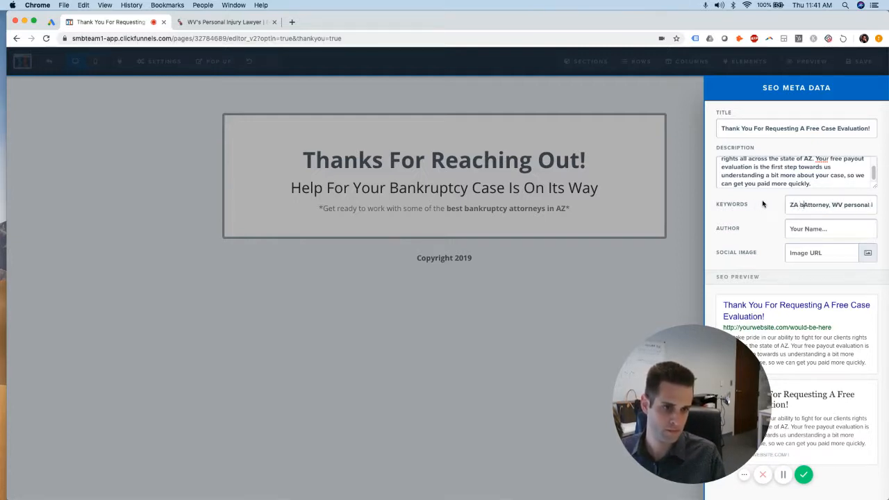
key("BackSpace")
type("Bankrup")
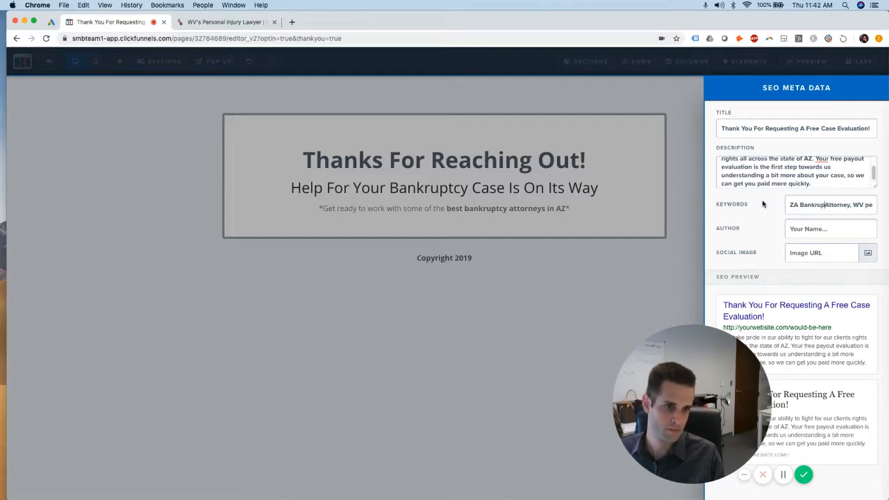
type("tcy")
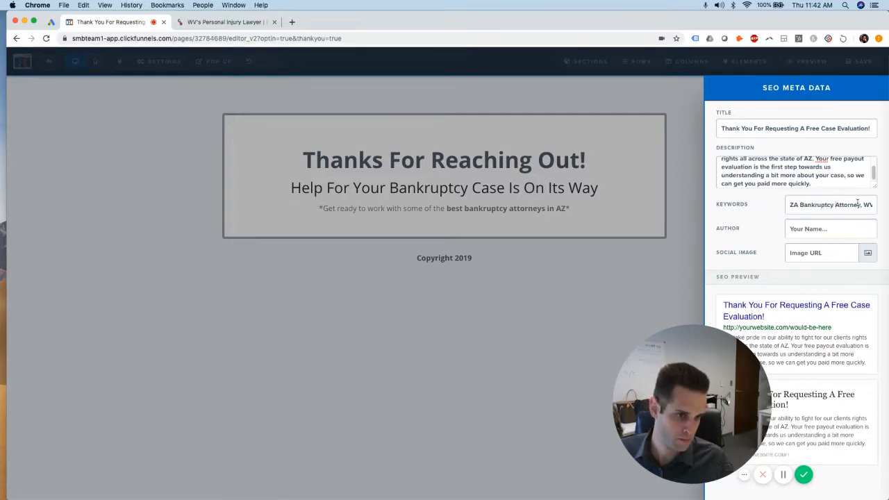
left_click_drag(863, 204, 806, 206)
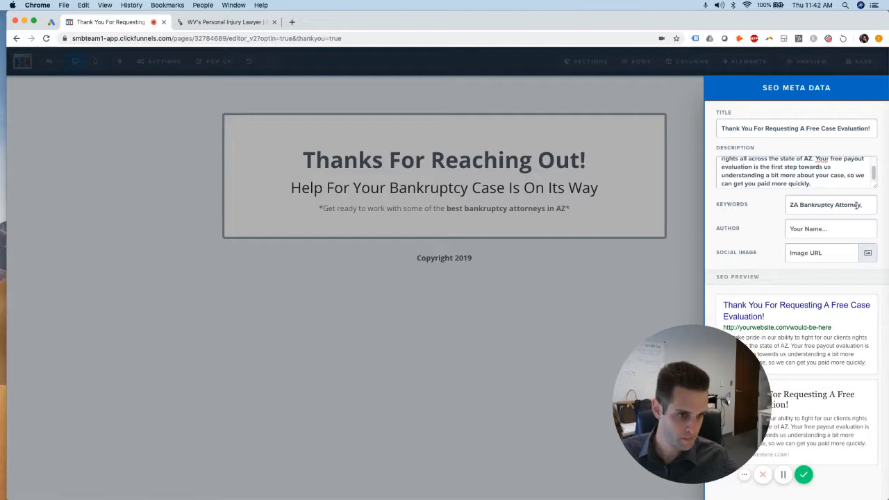
left_click_drag(860, 205, 799, 205)
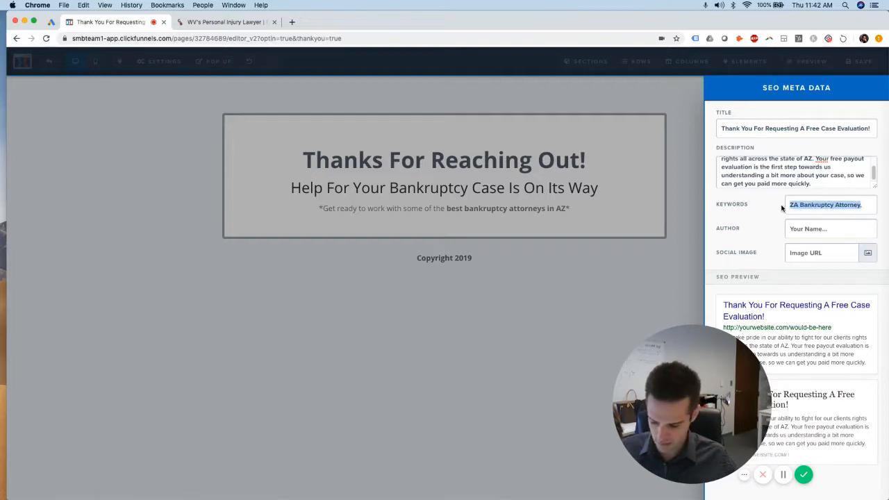
left_click(797, 205)
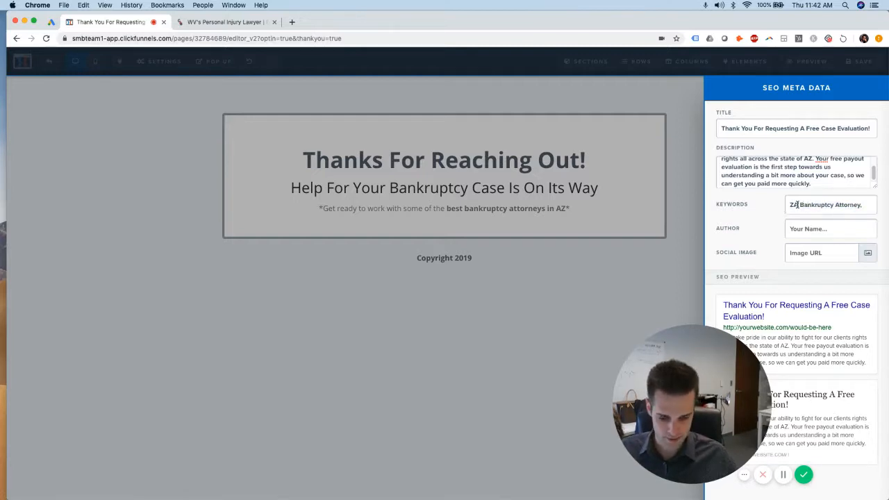
key("BackSpace")
key("BackSpace")
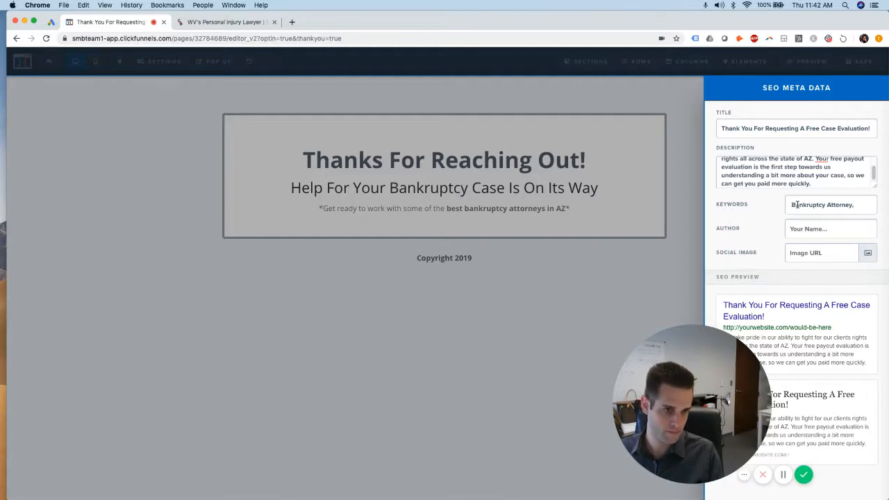
type("AZ")
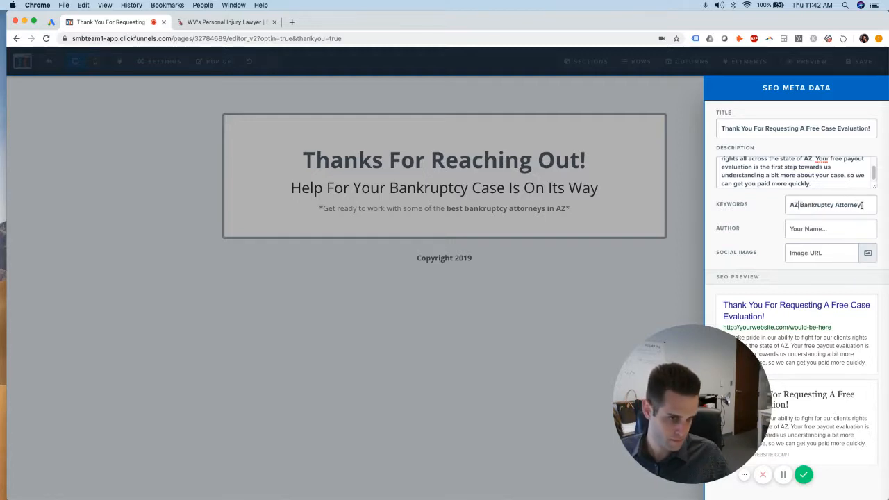
Add 'AZ Bankruptcy Lawyer' as a second keyword and close the SEO panel
left_click_drag(863, 205, 782, 209)
key("super+c")
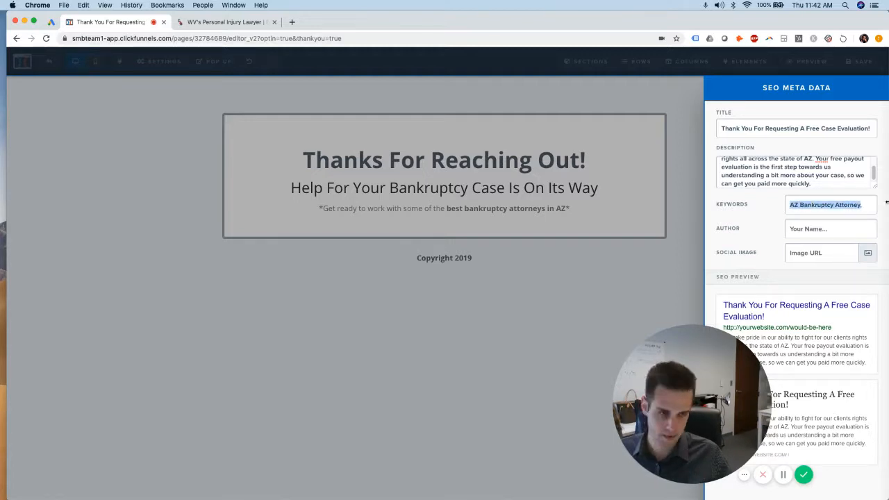
left_click(867, 205)
key("super+v")
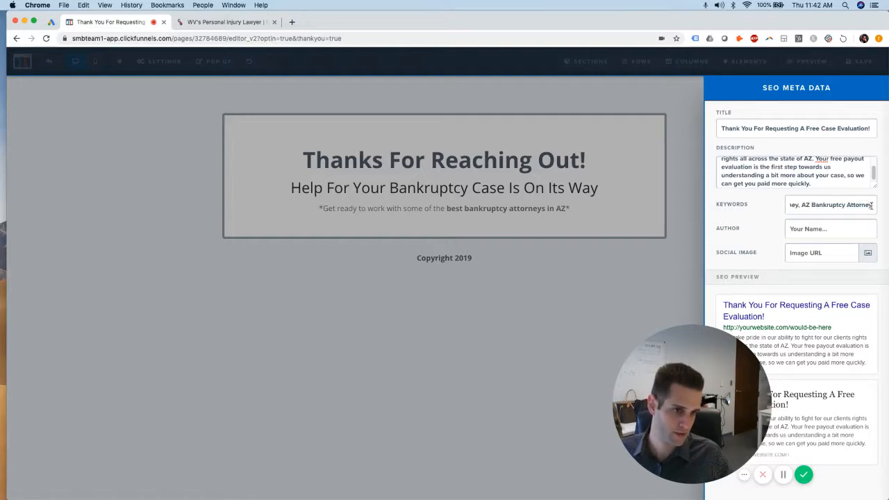
left_click_drag(871, 205, 850, 207)
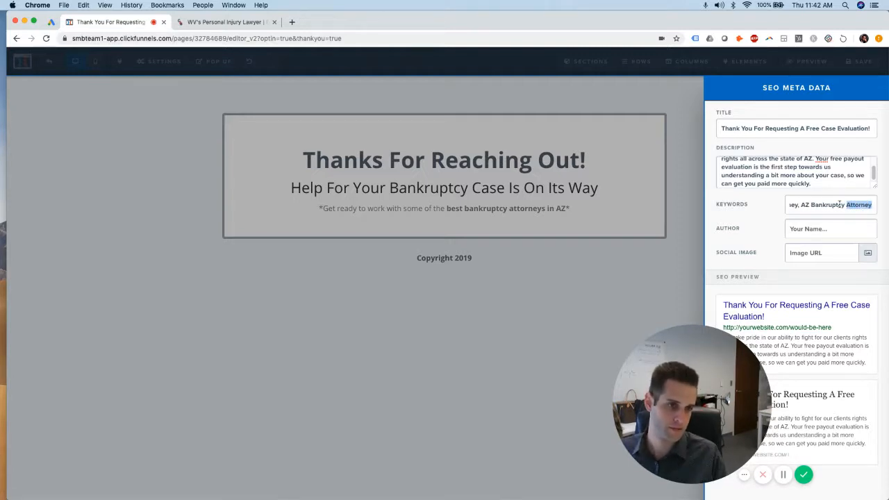
type("Lawyer")
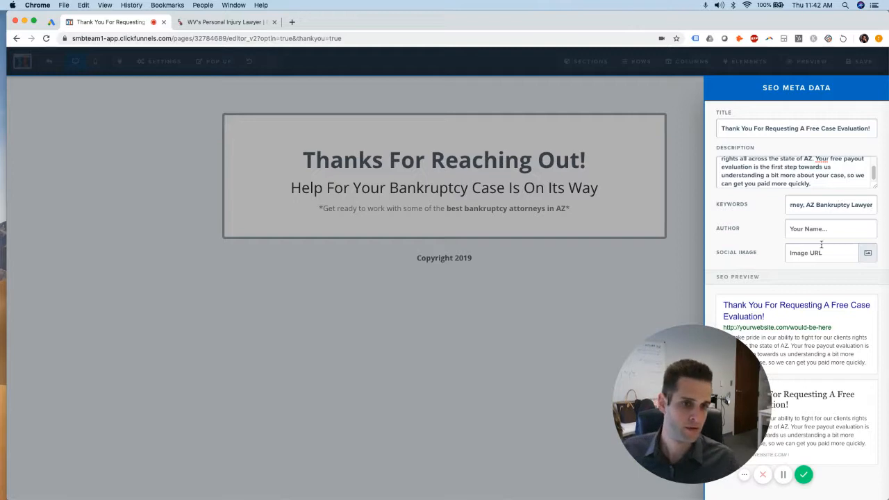
left_click(707, 286)
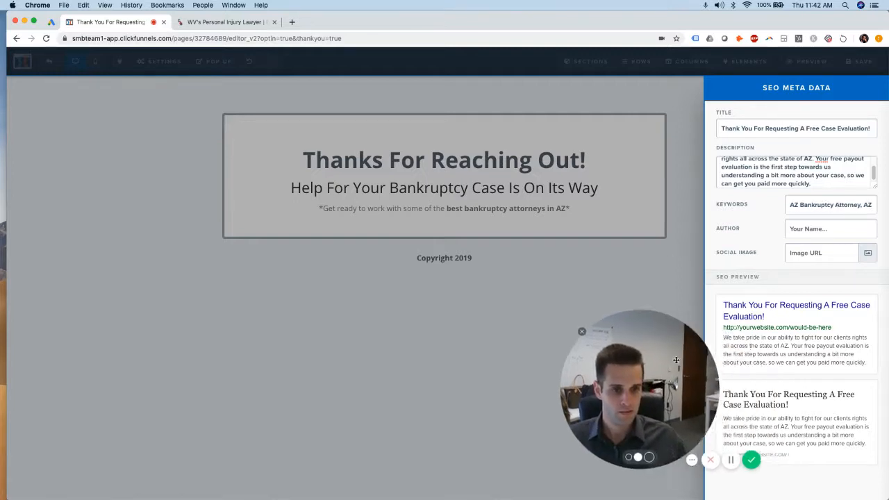
left_click(688, 284)
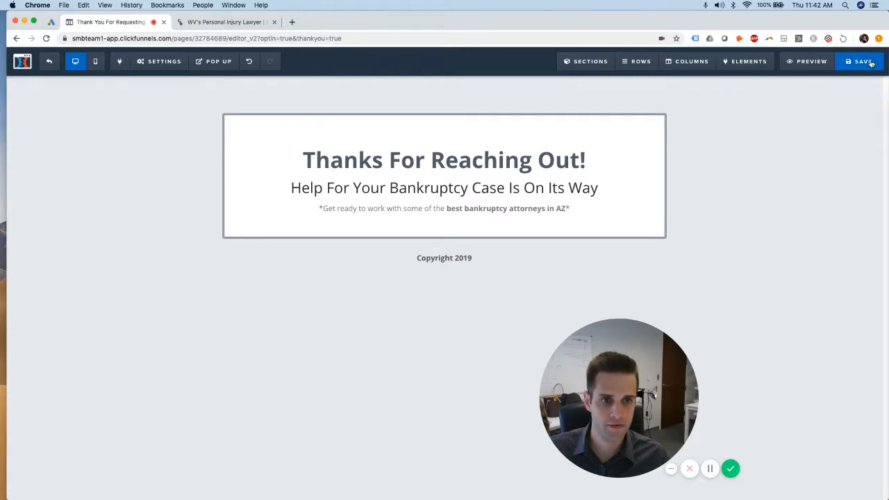
Delete the Google Ads and Bing scripts from the thank-you page's header tracking code
mouse_move(170, 67)
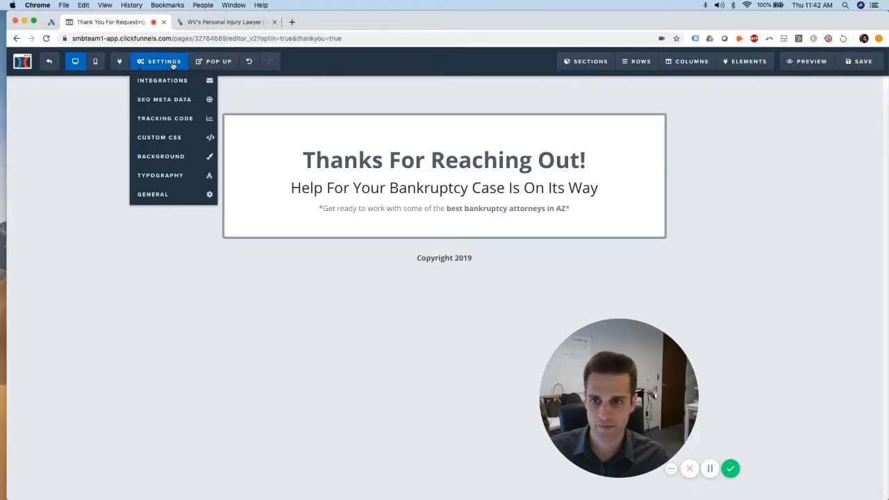
left_click(156, 118)
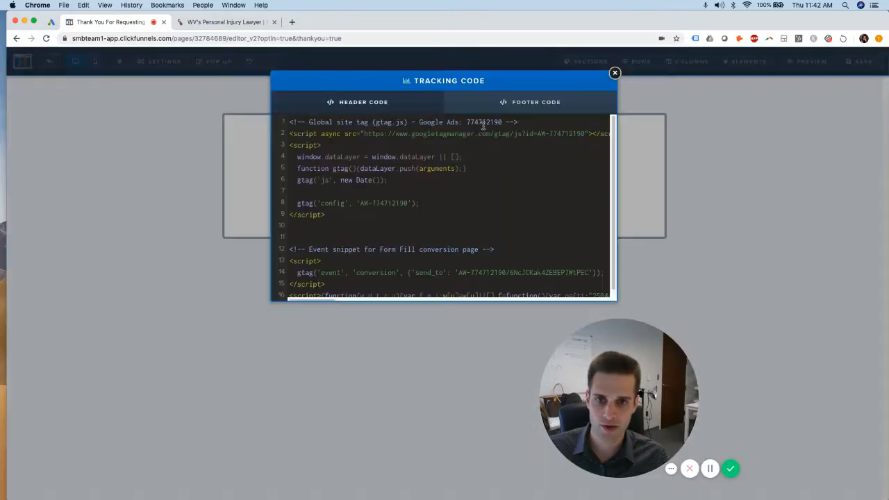
left_click(499, 145)
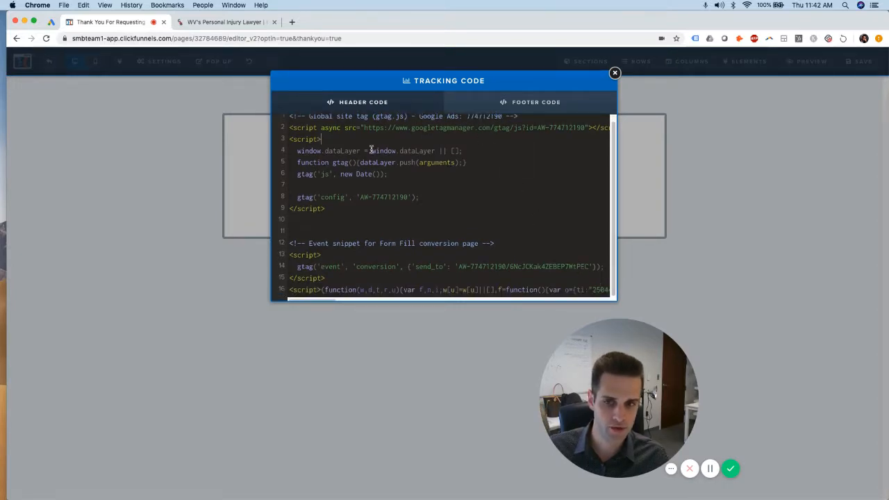
scroll(389, 139, "up", 1)
left_click_drag(289, 123, 672, 298)
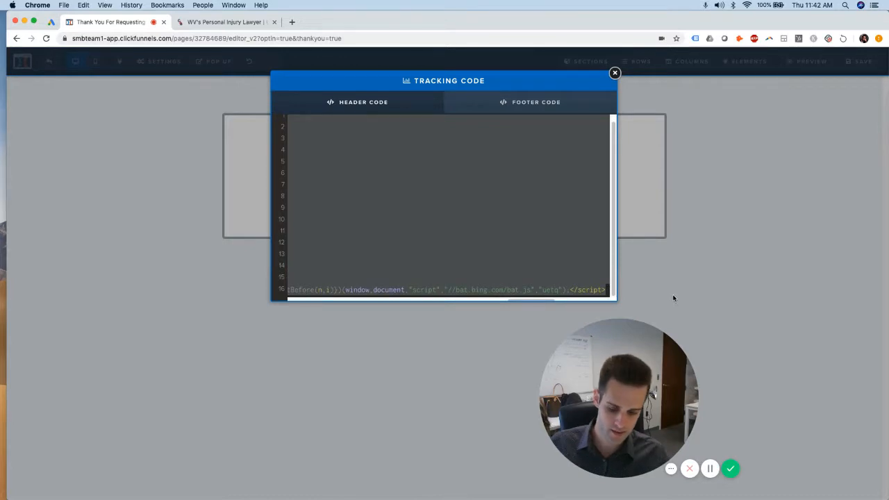
key("BackSpace")
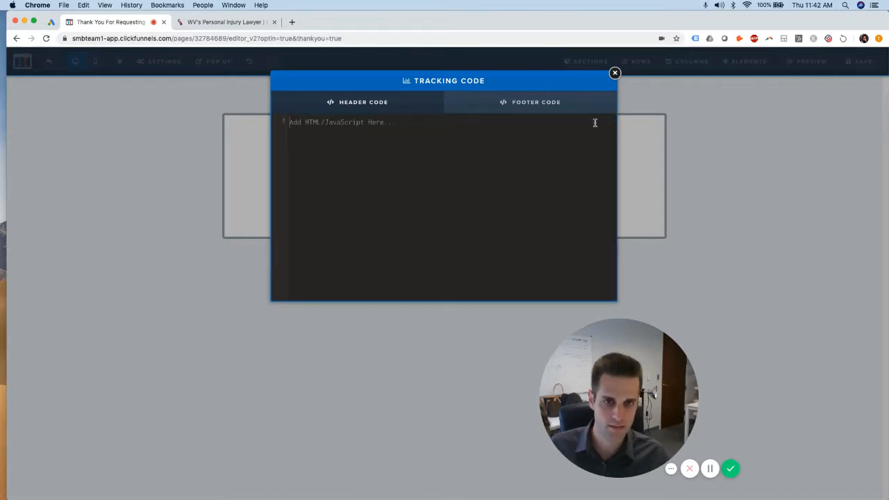
left_click(615, 72)
left_click(153, 64)
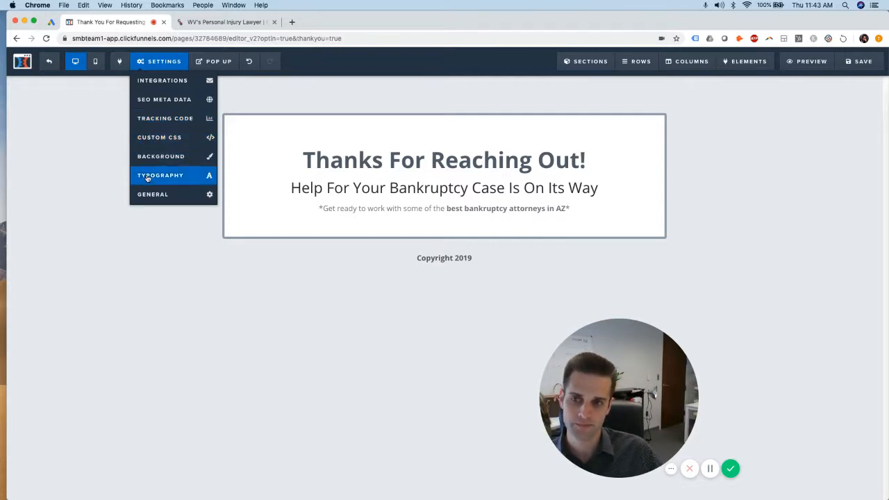
Preview the thank-you page on mobile, return to desktop, and save the changes
left_click(95, 63)
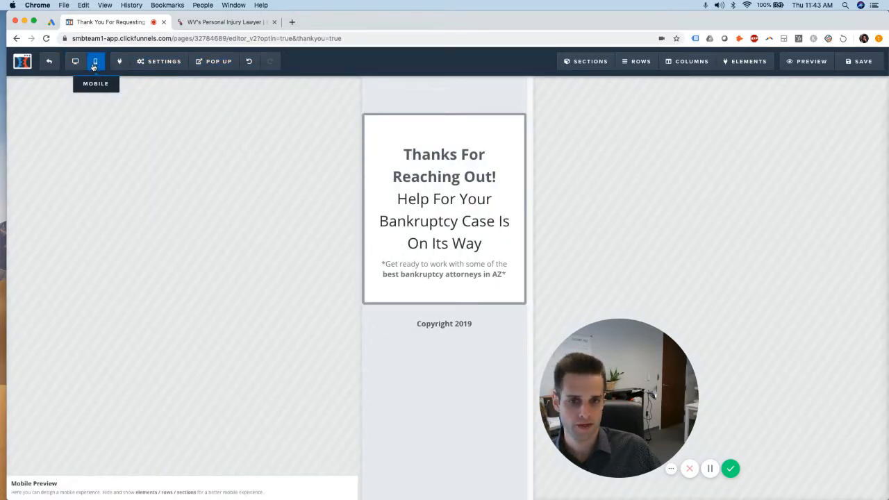
left_click(75, 61)
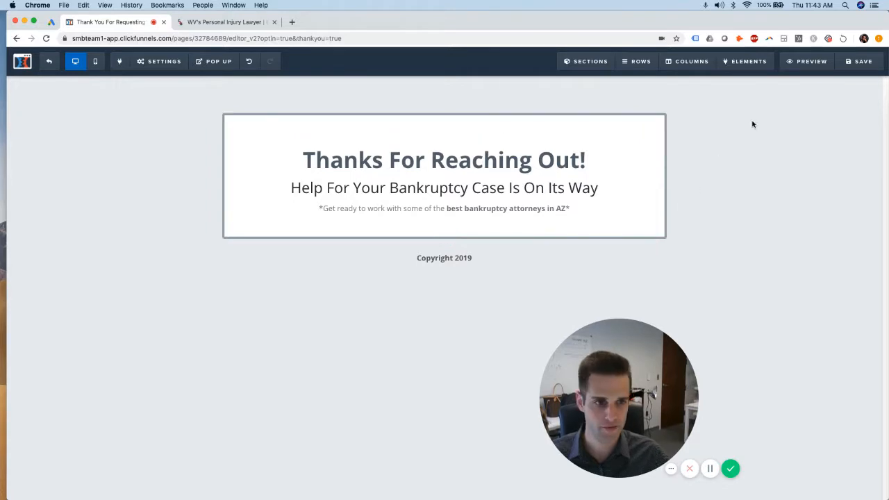
left_click(868, 62)
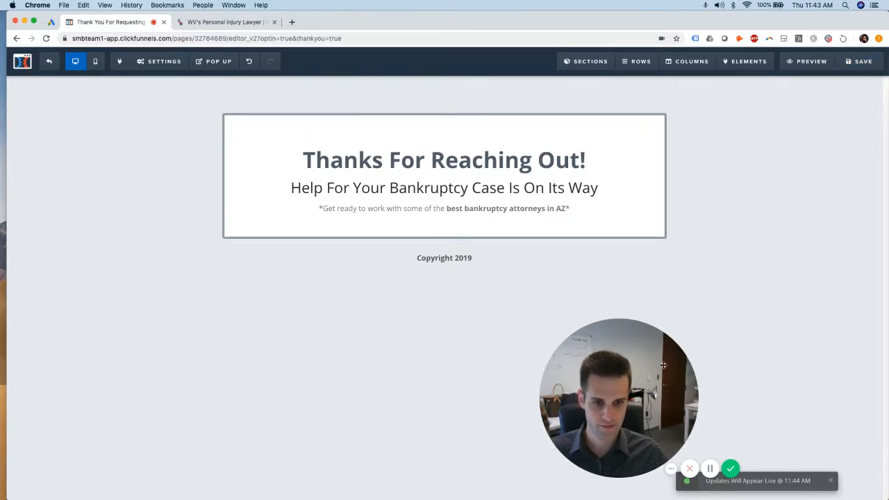
left_click_drag(664, 366, 743, 345)
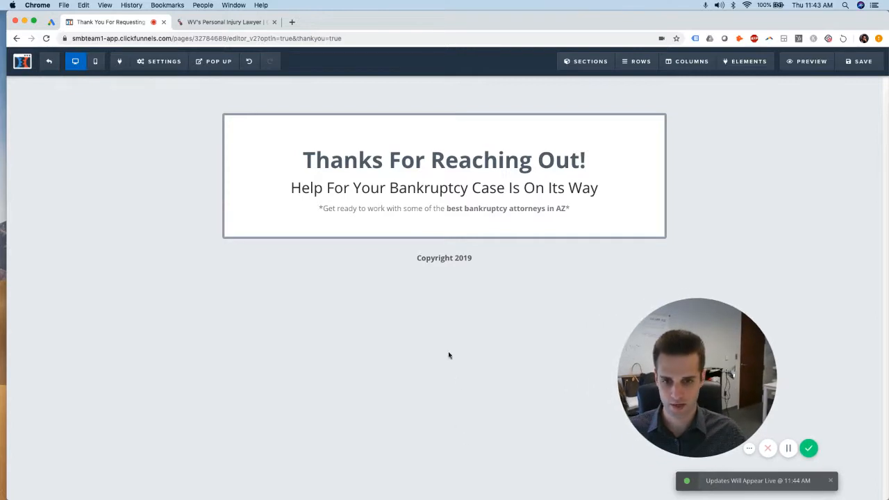
Leave the page editor for the funnel and show the Optin step's overview
left_click(59, 61)
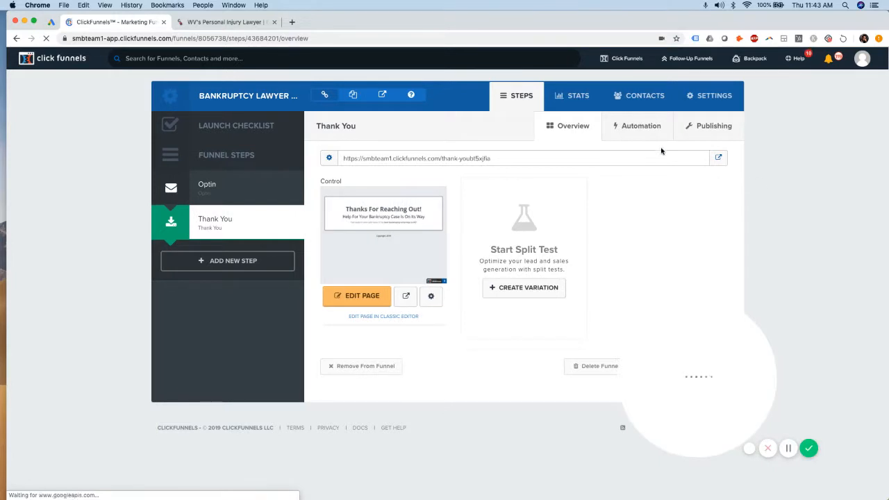
left_click(638, 126)
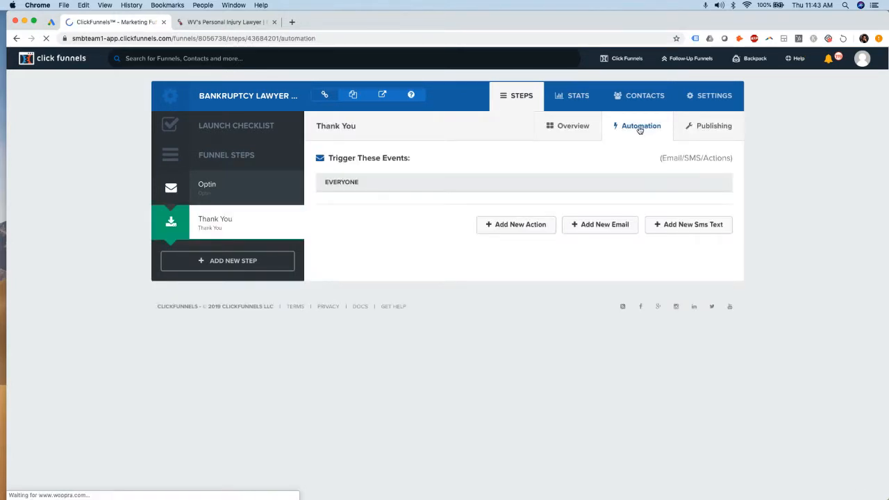
left_click(228, 199)
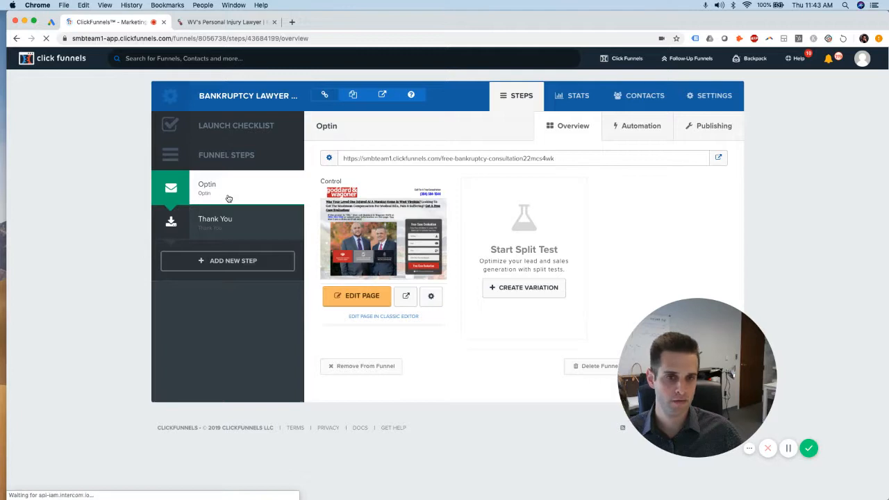
Open the Optin step's automation and edit the Goddard & Wagoner thank-you email
left_click(658, 126)
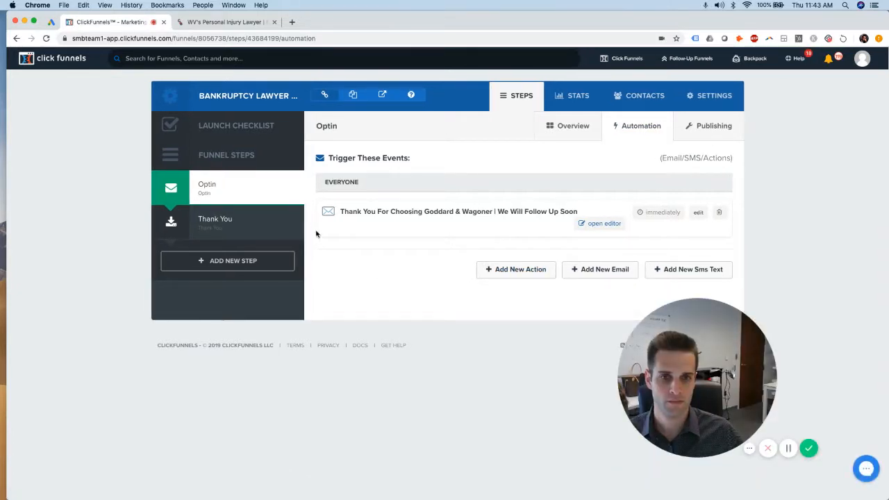
left_click(604, 224)
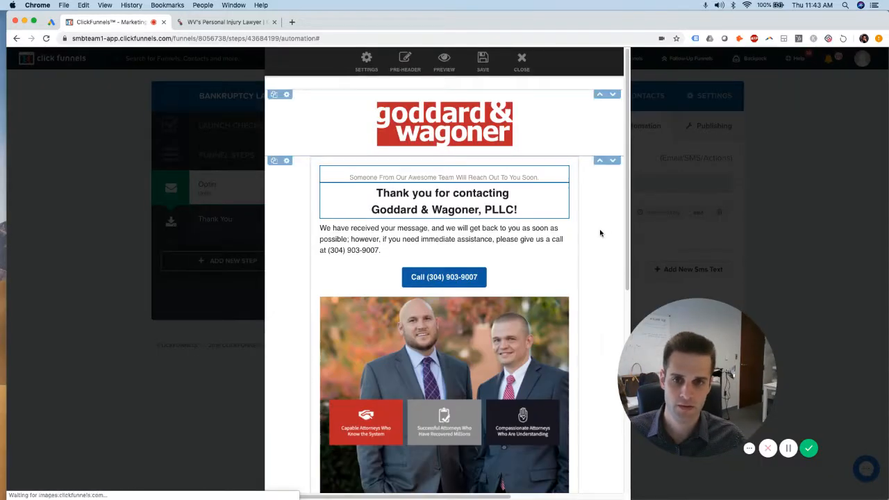
Review the email's logo image settings, subheadline and Goddard & Wagoner headline text
left_click(480, 122)
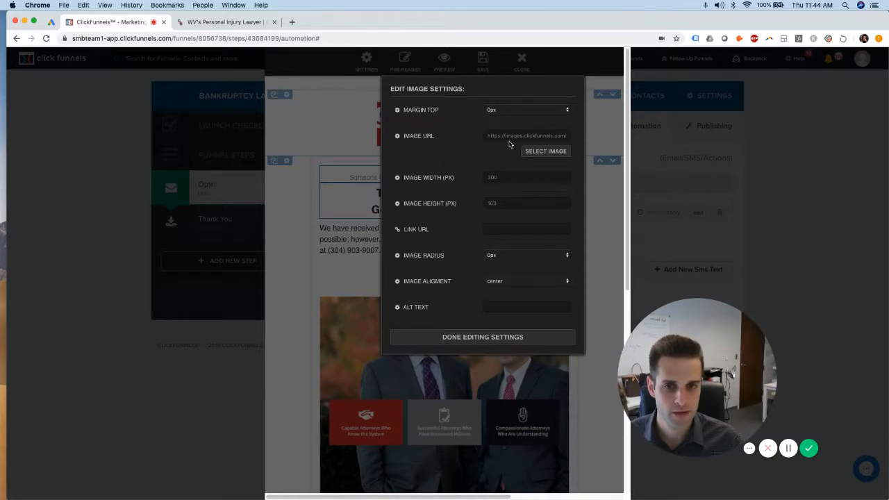
left_click(608, 134)
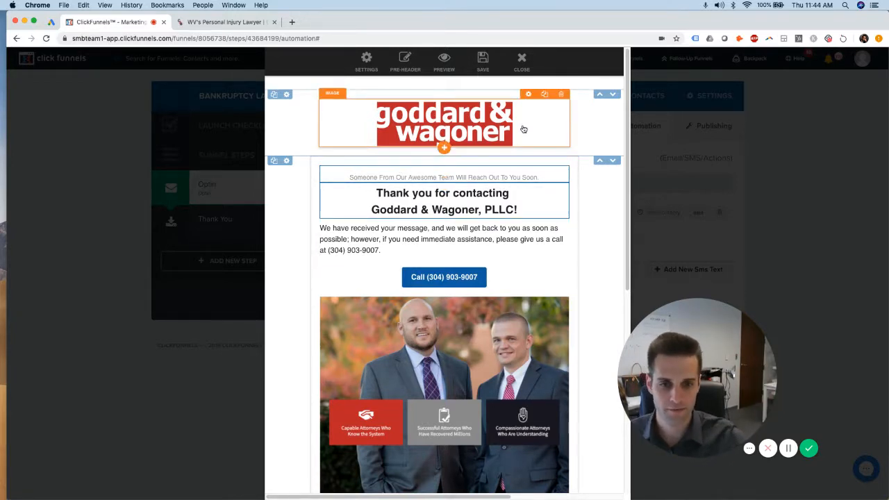
left_click(408, 175)
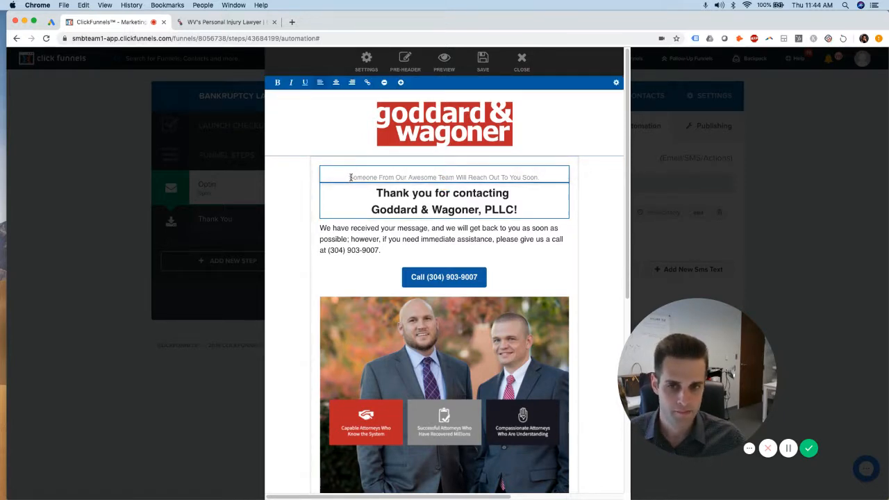
left_click(444, 126)
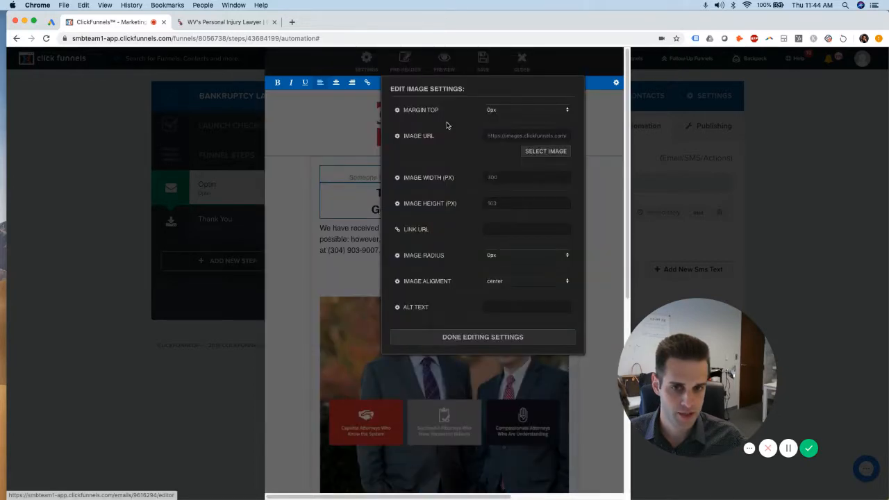
left_click(356, 194)
left_click(479, 209)
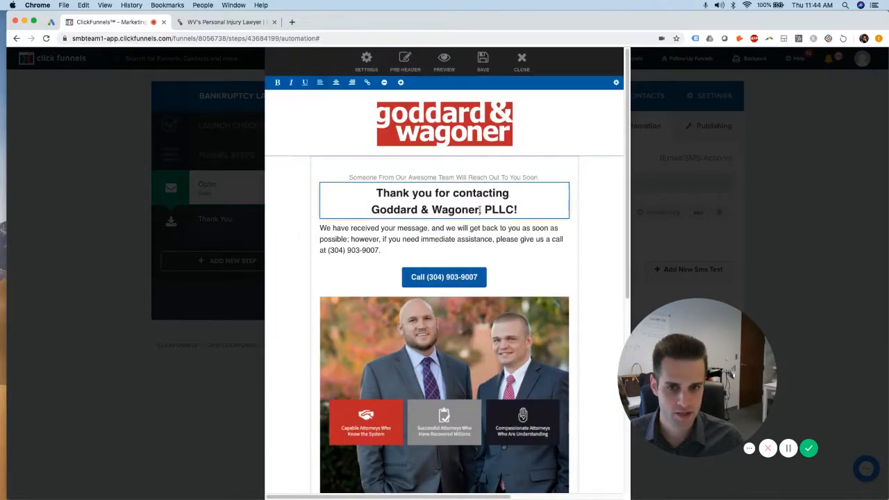
left_click_drag(479, 210, 354, 210)
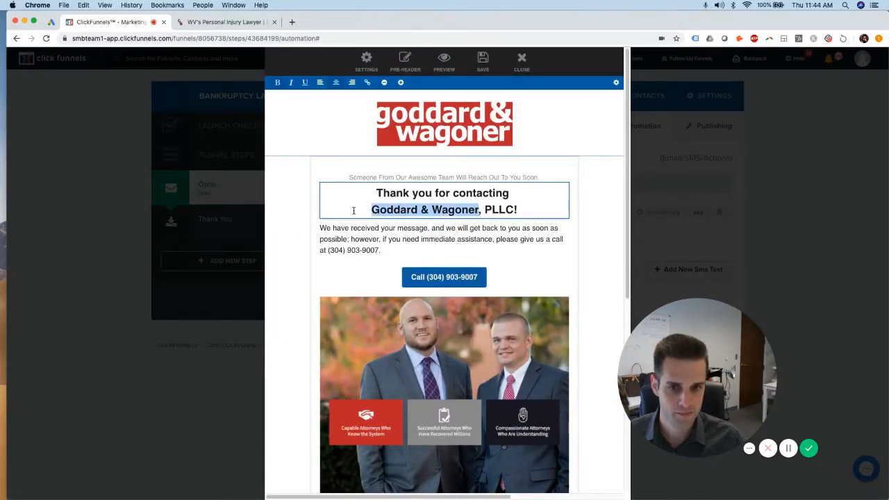
left_click(439, 209)
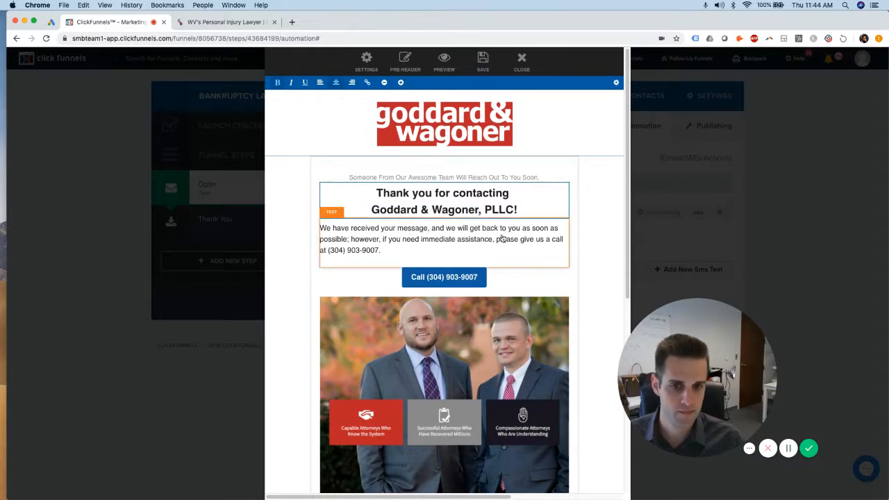
Inspect the call button's phone-number link and button text
left_click(458, 277)
left_click(543, 188)
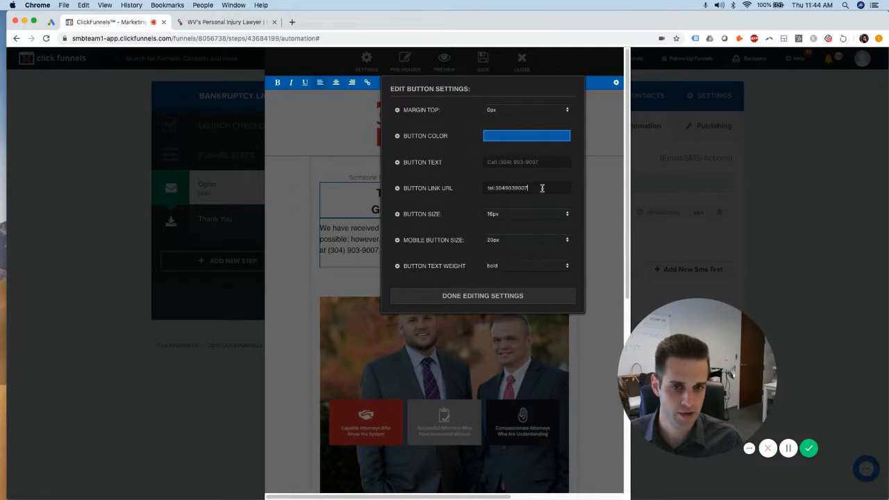
left_click_drag(546, 186, 513, 189)
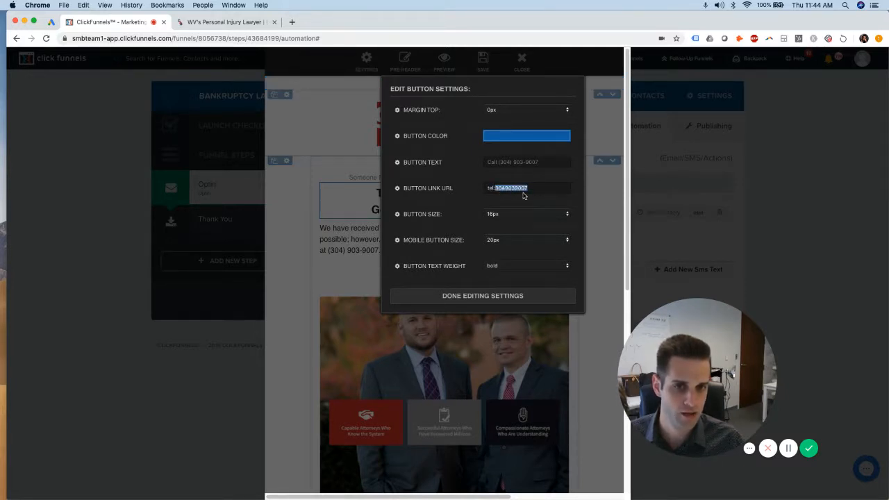
left_click(508, 163)
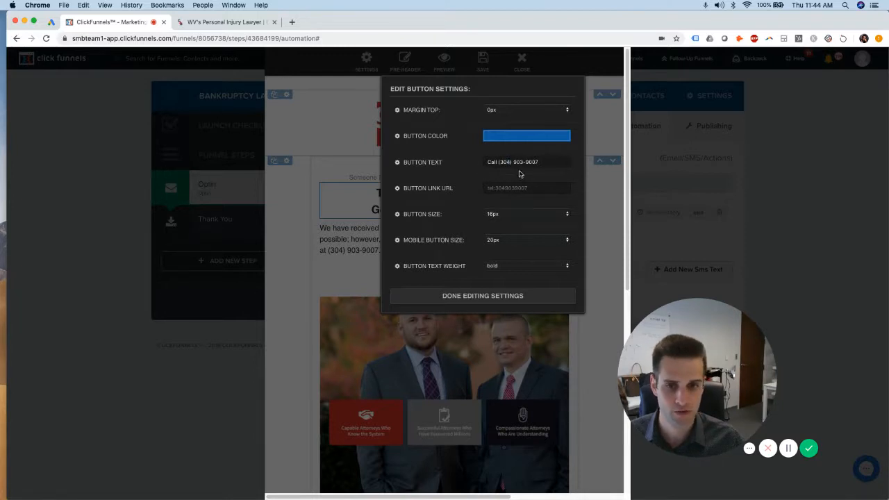
left_click(595, 234)
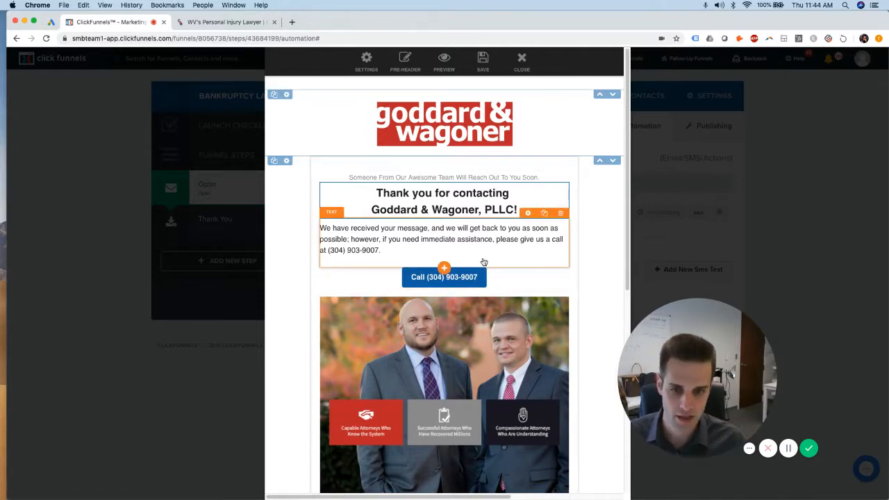
Check the attorneys' introduction text, then save and close the email
scroll(519, 236, "down", 5)
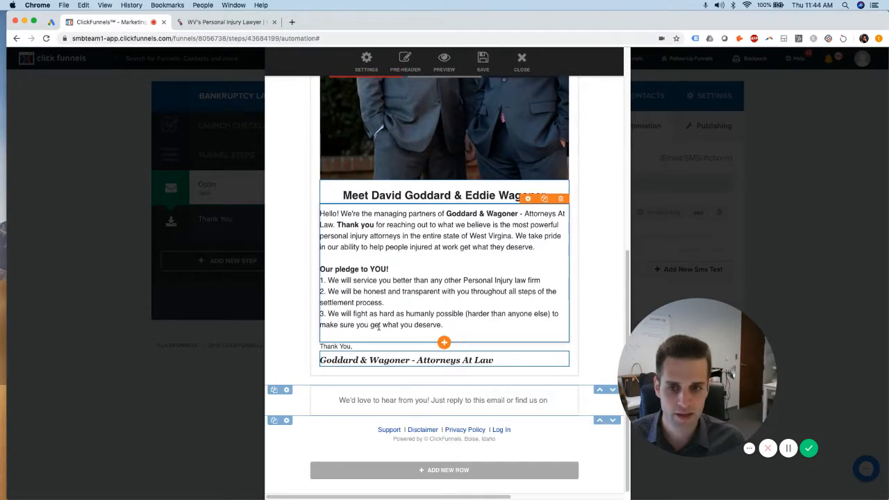
left_click(449, 224)
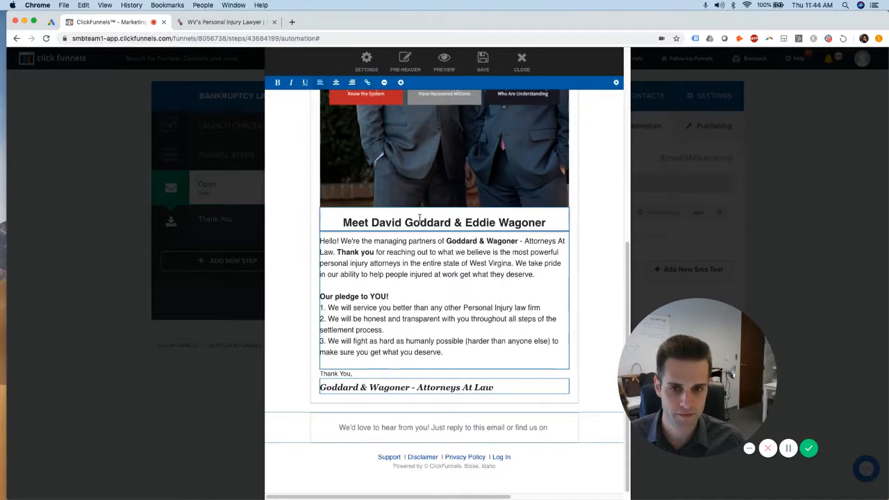
left_click(548, 224)
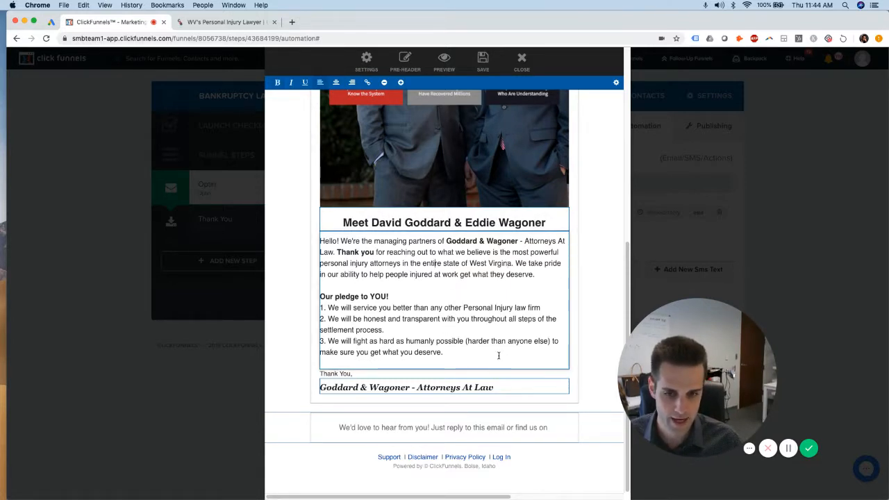
scroll(516, 324, "up", 5)
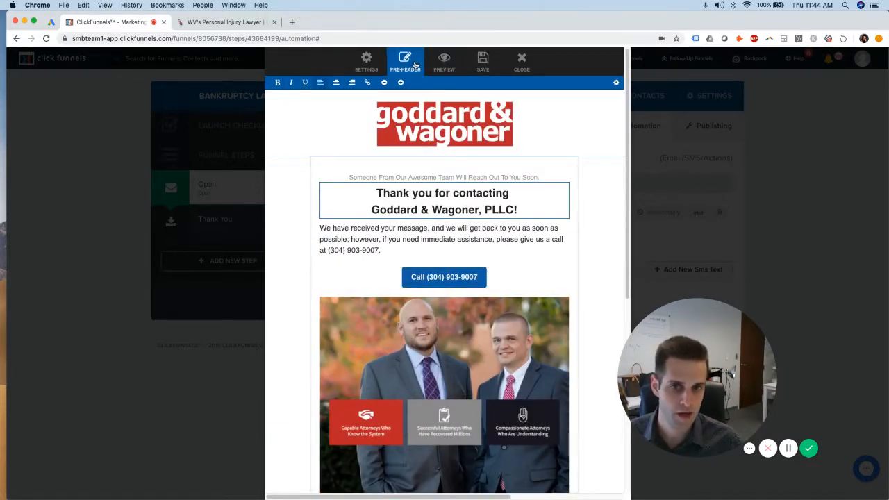
left_click(488, 68)
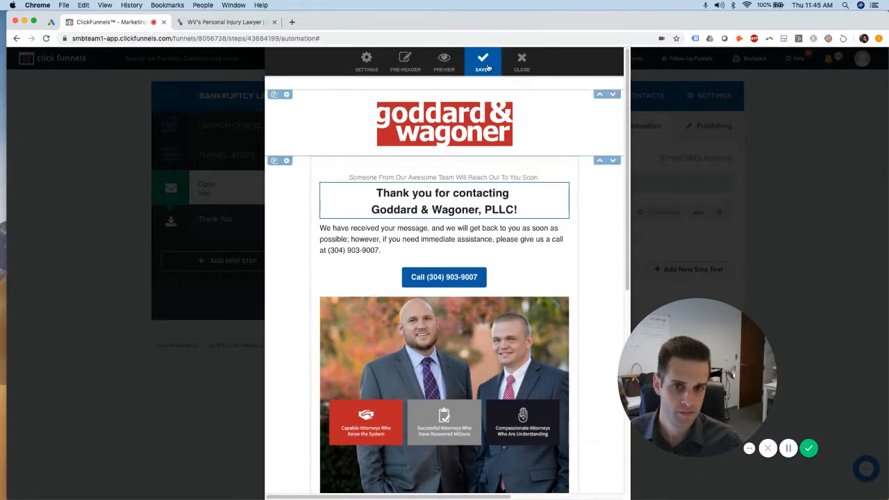
left_click(523, 61)
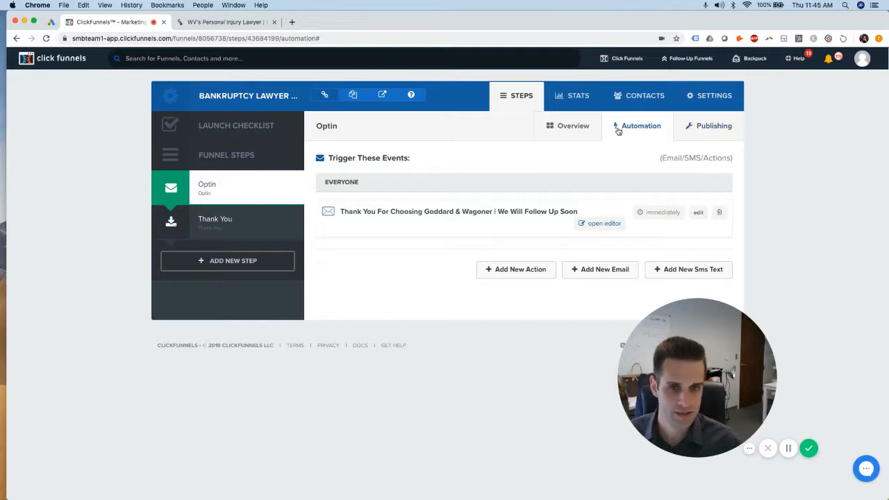
Return to the Optin step's overview and check the account notifications and menu
left_click(561, 126)
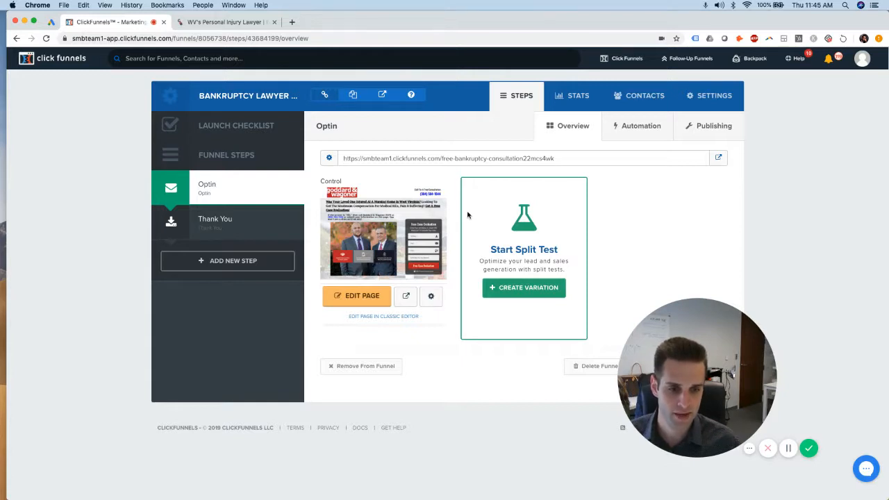
left_click(789, 449)
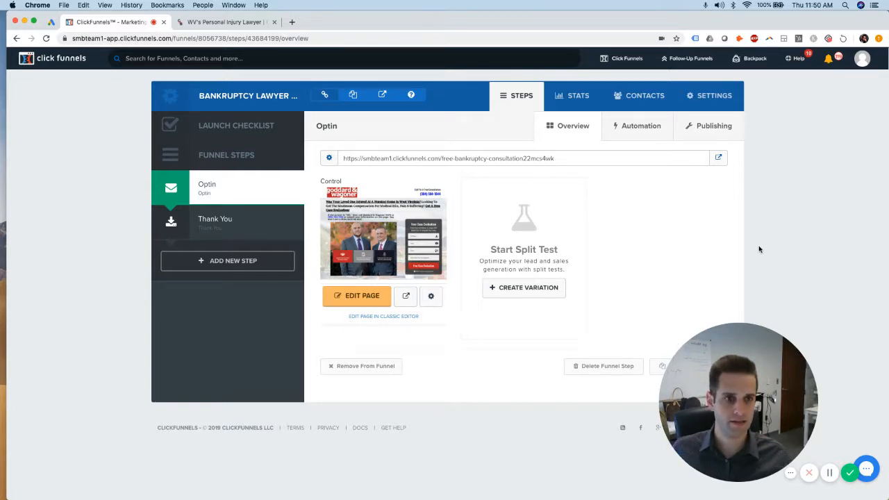
left_click(830, 58)
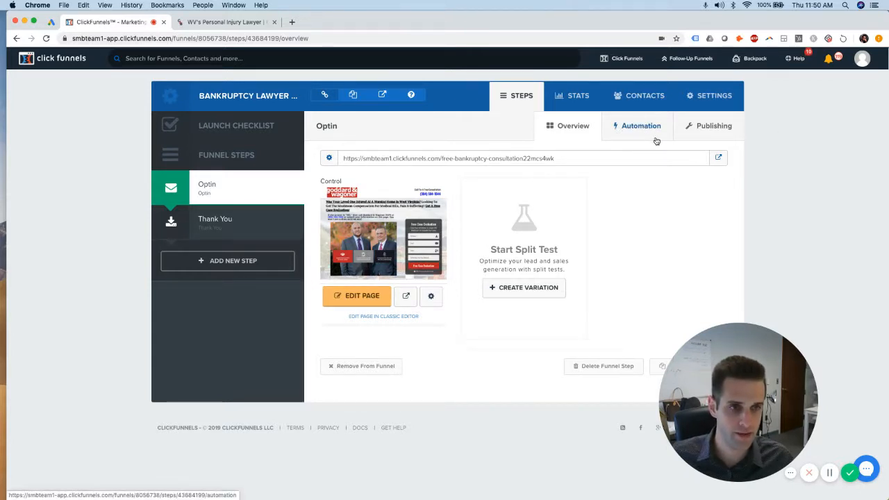
mouse_move(868, 64)
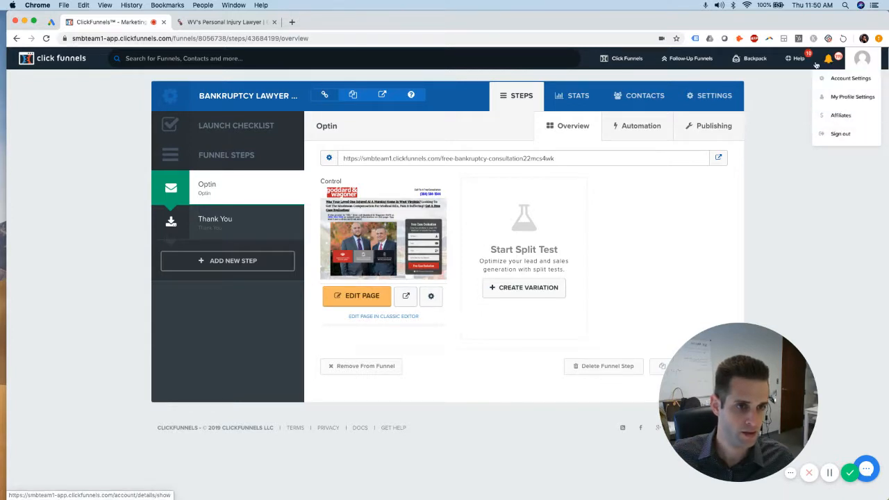
mouse_move(797, 63)
mouse_move(748, 67)
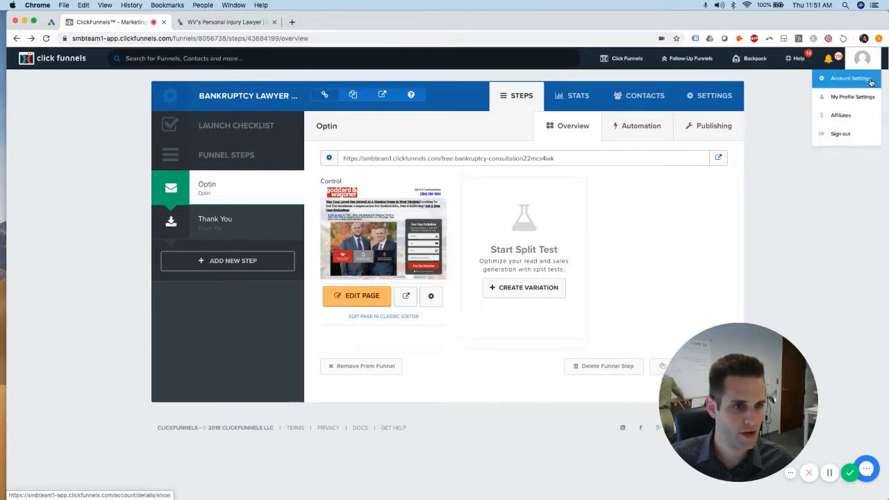
Open Account Settings, go to Domains, and choose Add New Domain
left_click(870, 82)
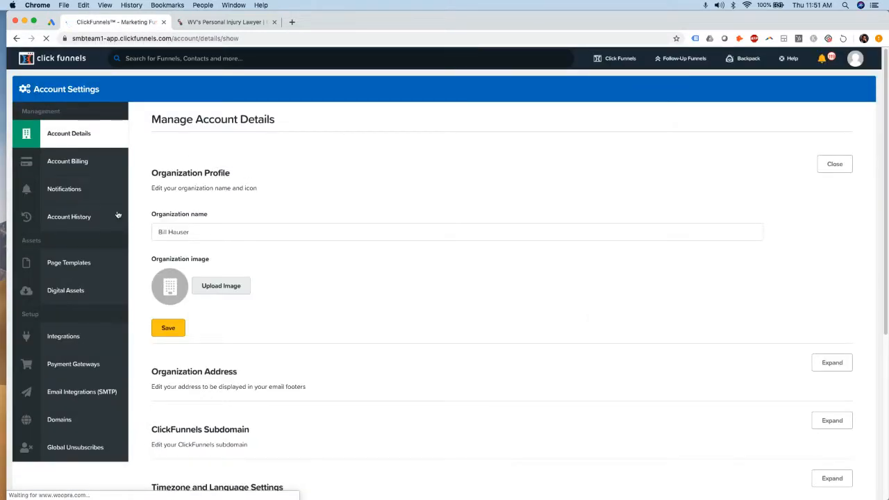
scroll(69, 361, "down", 1)
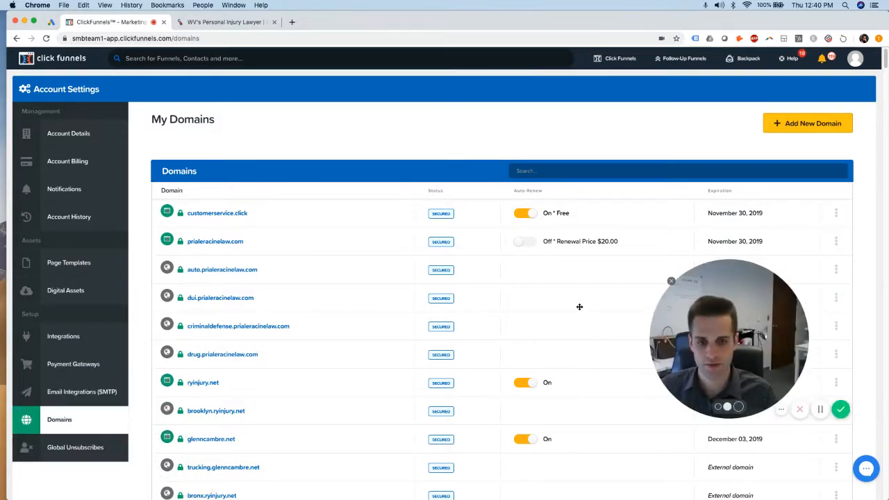
left_click_drag(757, 373, 800, 435)
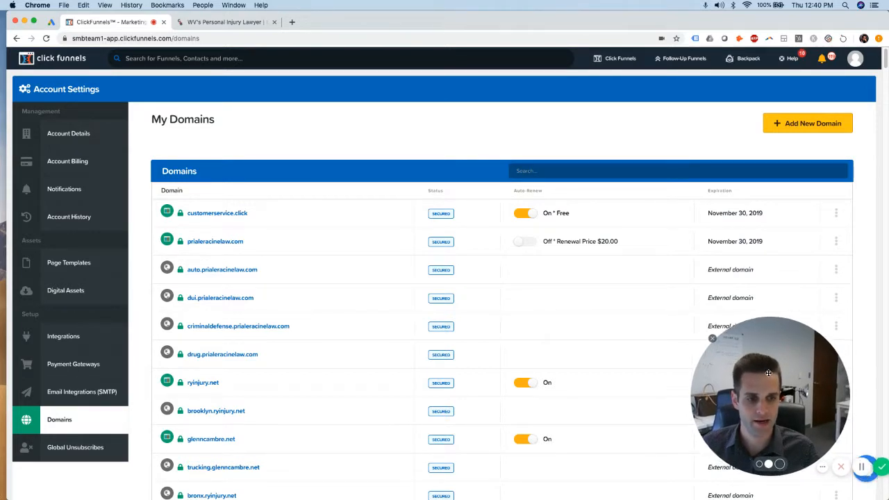
left_click_drag(771, 378, 745, 373)
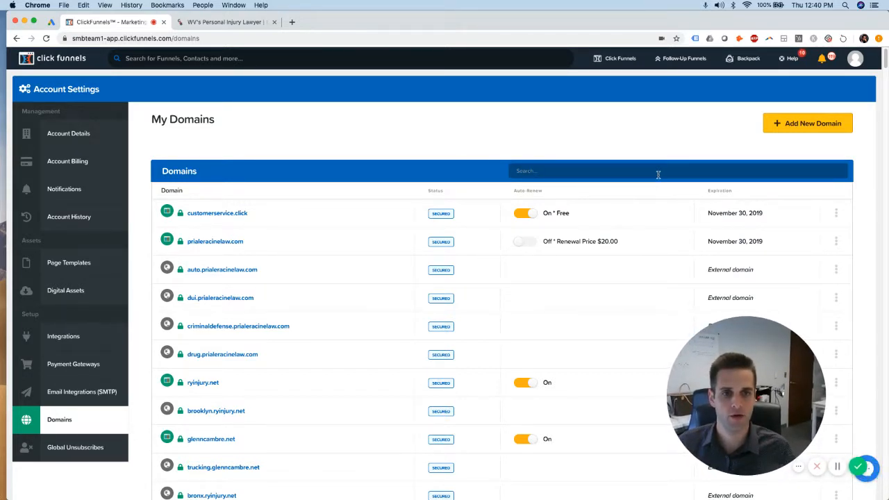
left_click(861, 61)
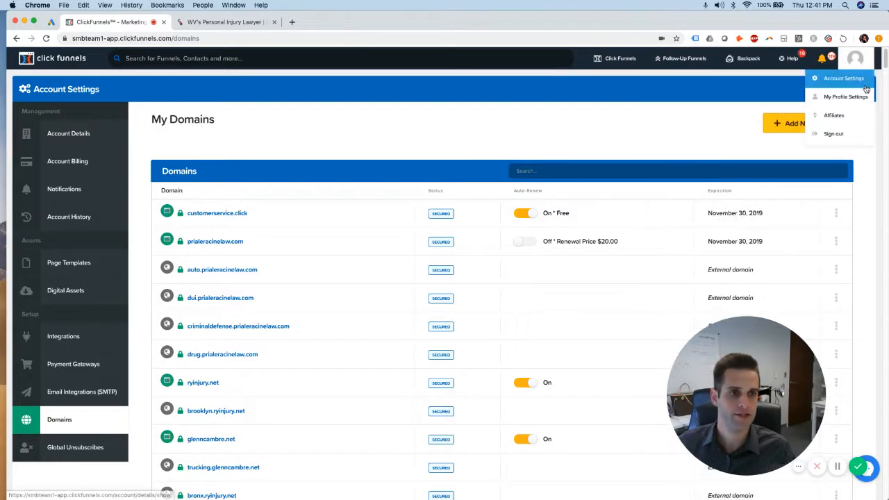
left_click(60, 421)
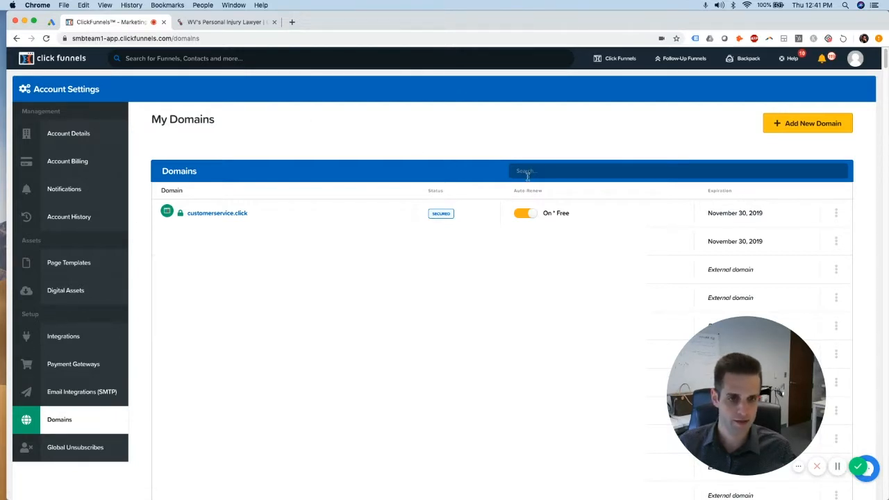
left_click(781, 125)
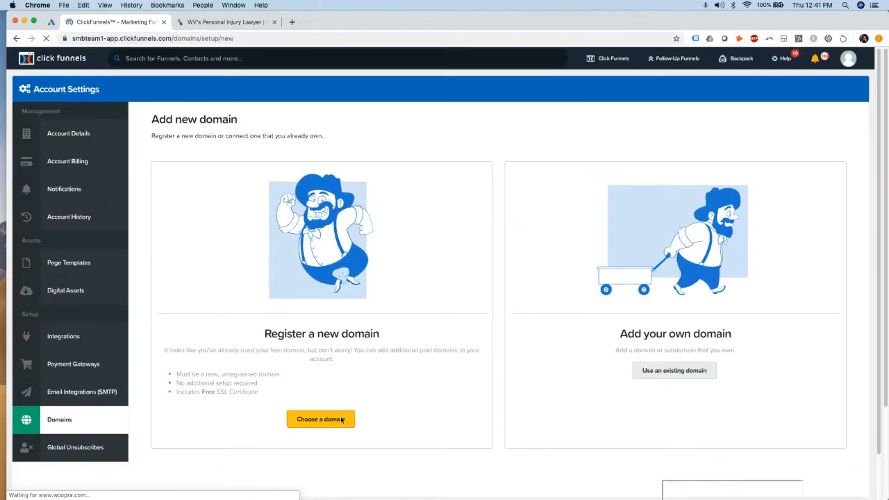
Choose to register a new domain, ready the domain search, and open a new Chrome tab
left_click(330, 421)
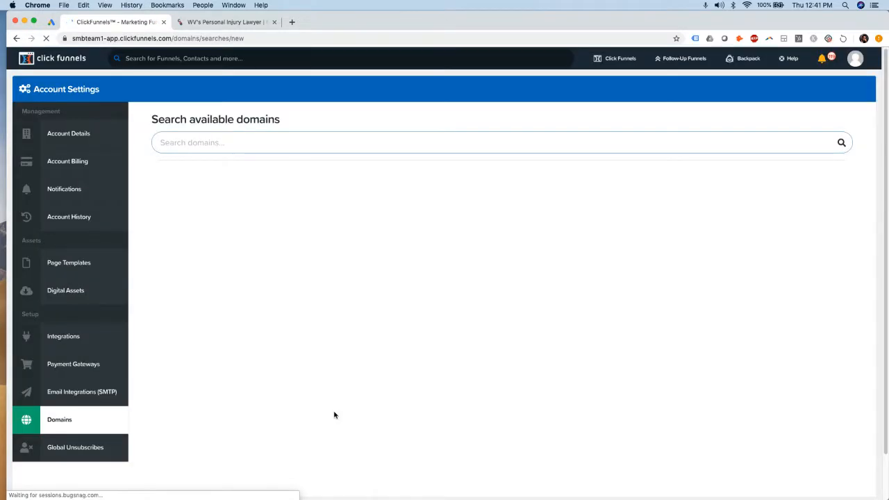
left_click(235, 141)
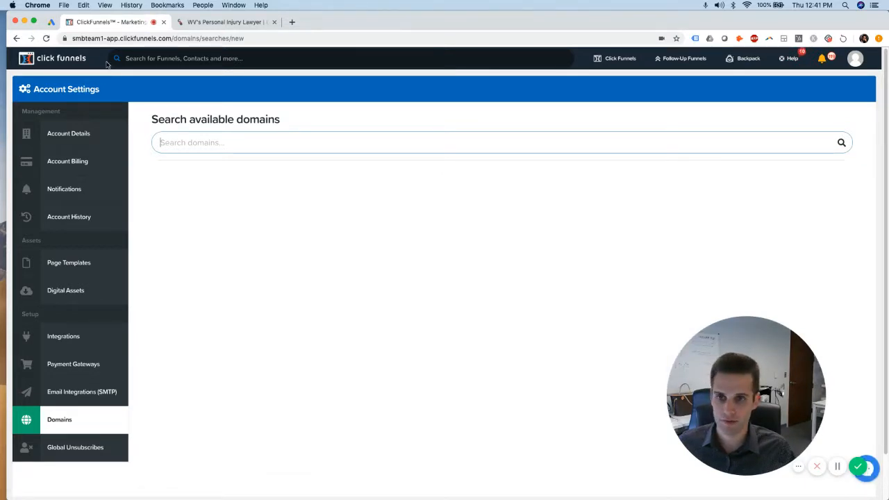
left_click(292, 23)
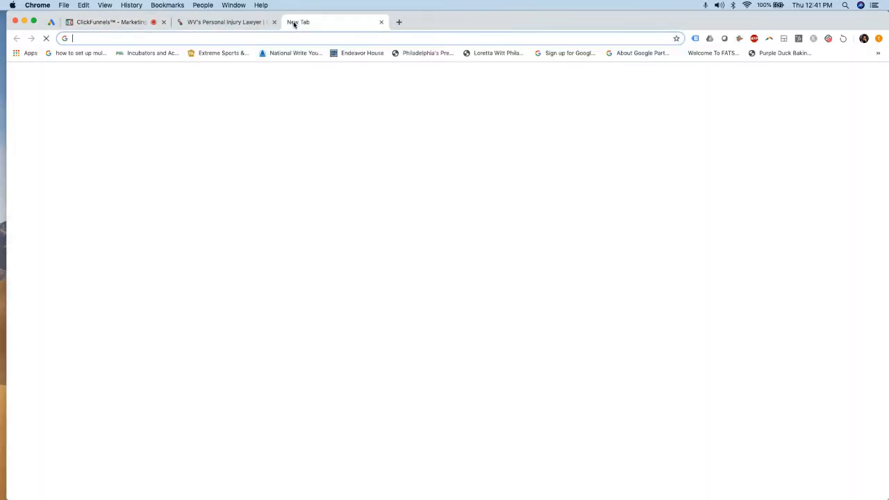
Go to godaddy.com and search whether arizonabankruptcy.com is available
type("godaddy.com")
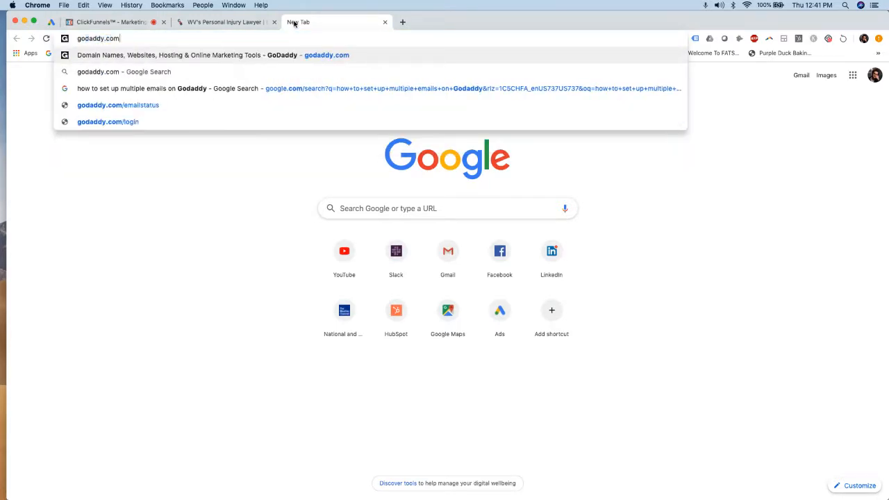
key("Return")
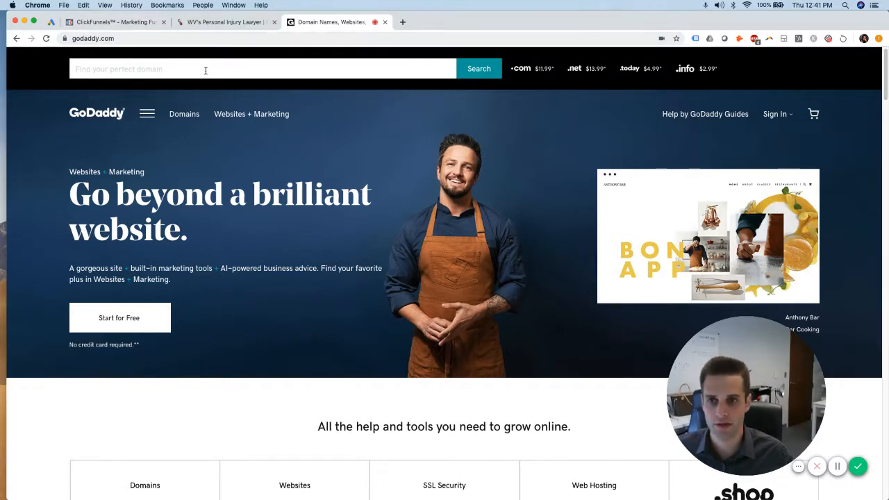
left_click(205, 70)
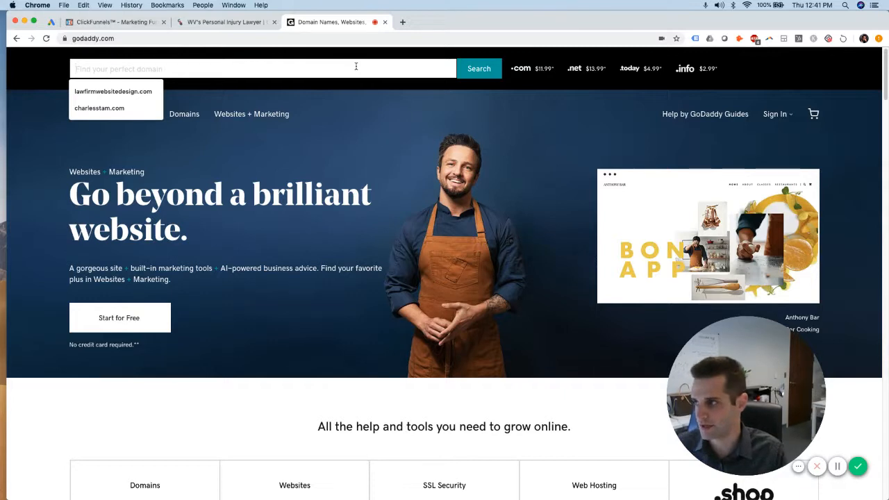
type("ar")
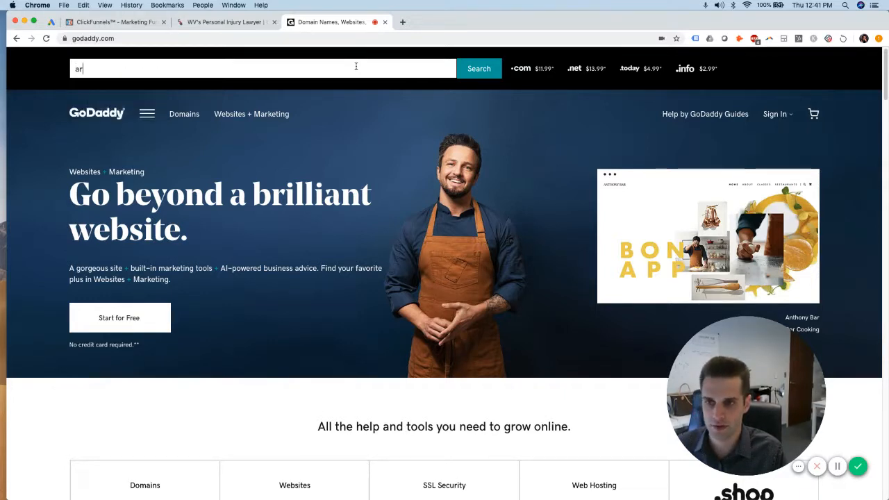
type("izona")
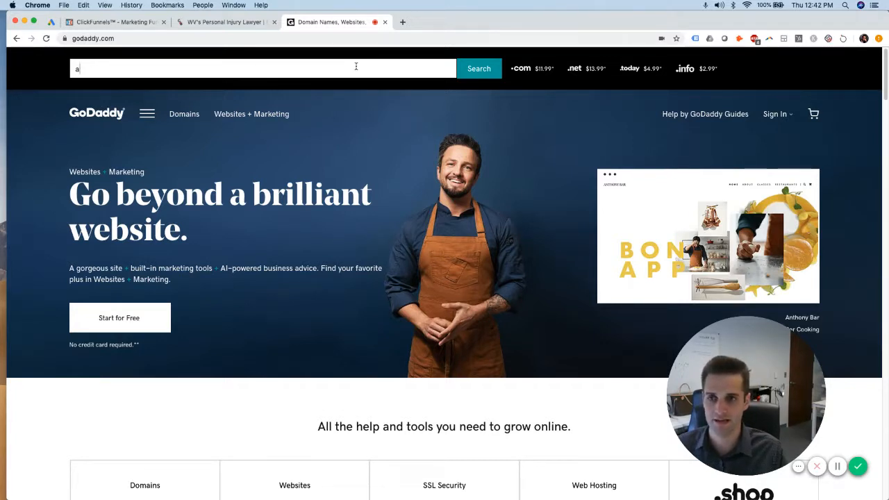
type("rizon")
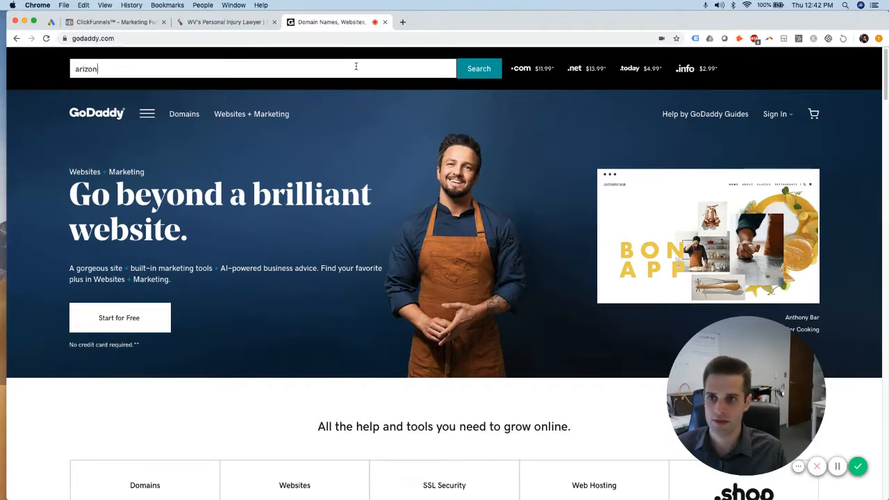
type("abank")
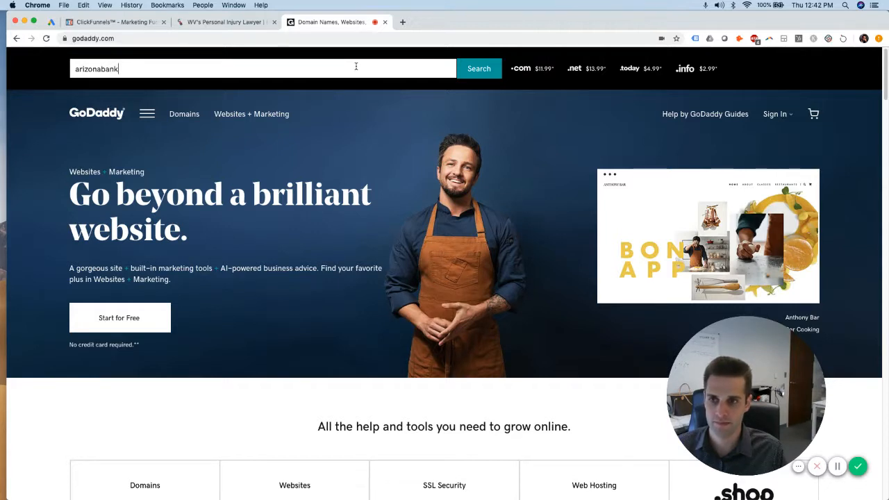
type("ruptcuy")
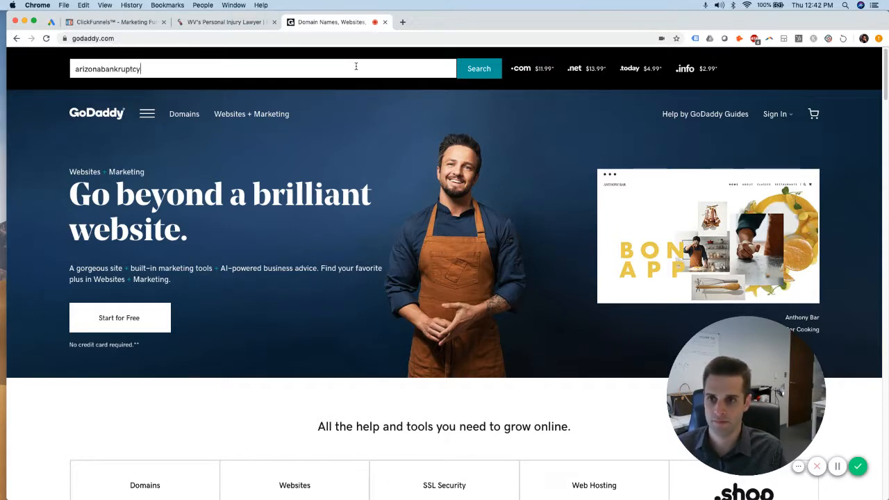
type(".com")
key("Return")
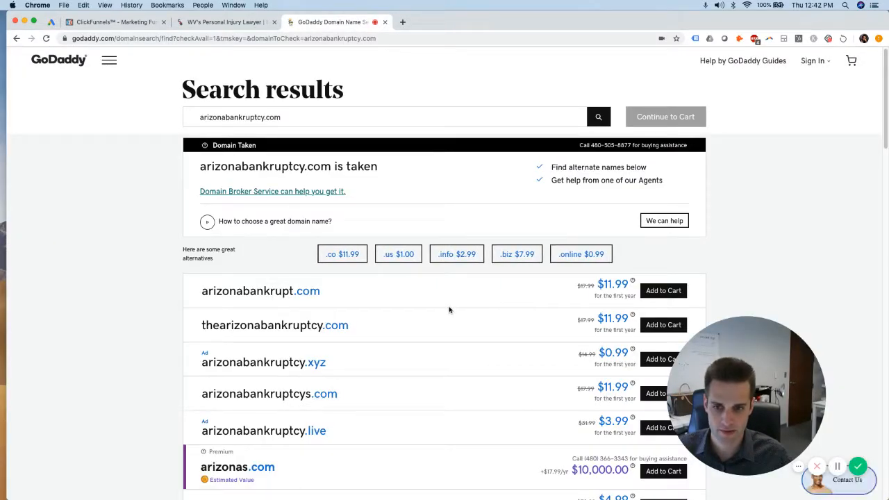
scroll(511, 305, "down", 3)
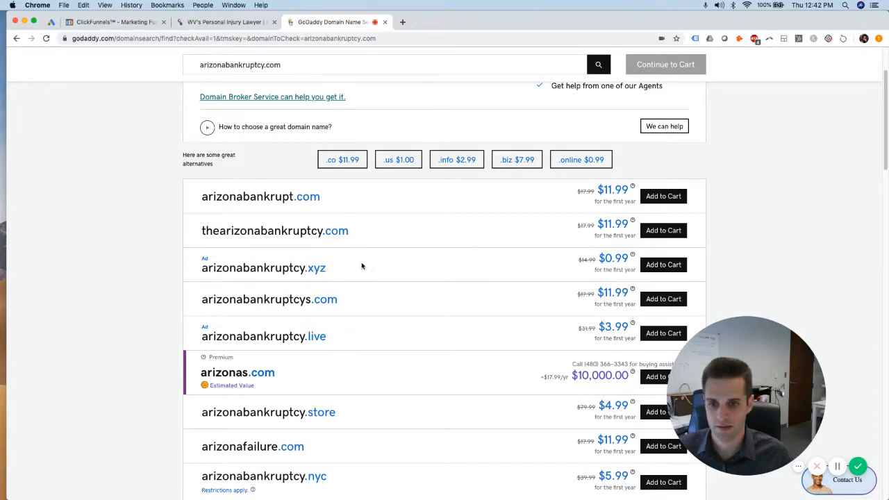
scroll(450, 290, "down", 5)
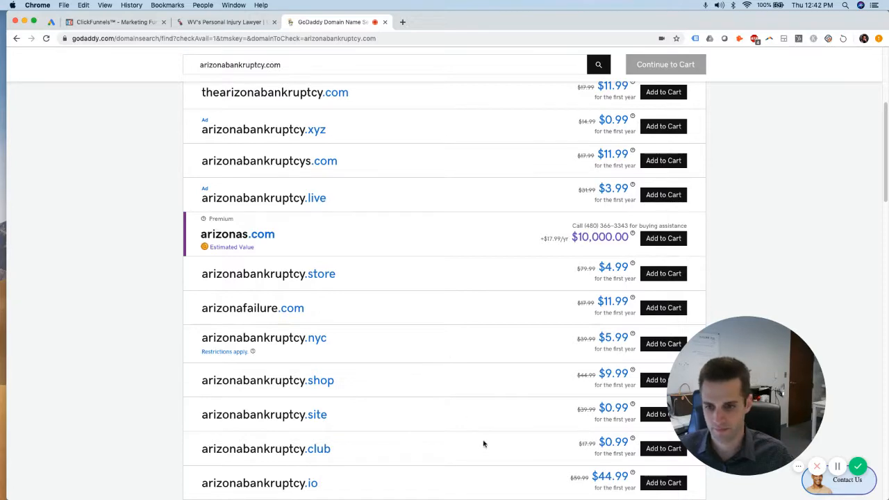
scroll(407, 375, "up", 5)
Search azbankruptcy.com instead and copy the suggested azbankrupt name
left_click(290, 116)
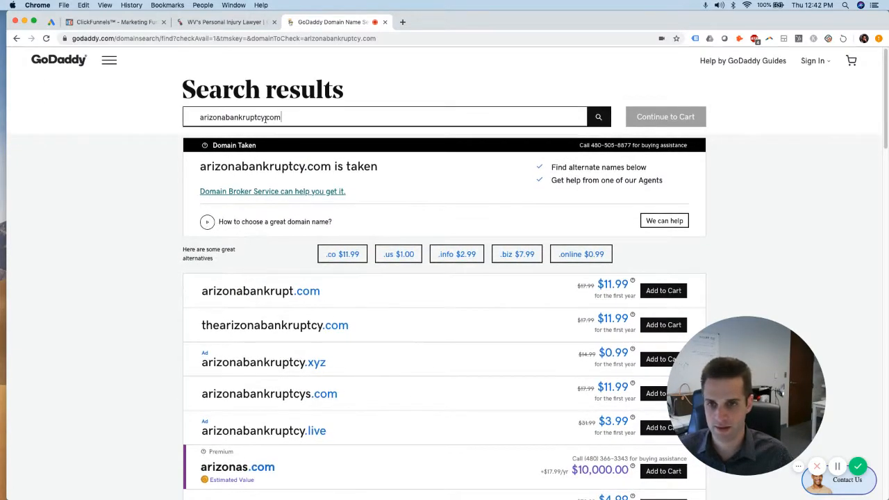
left_click_drag(223, 118, 205, 120)
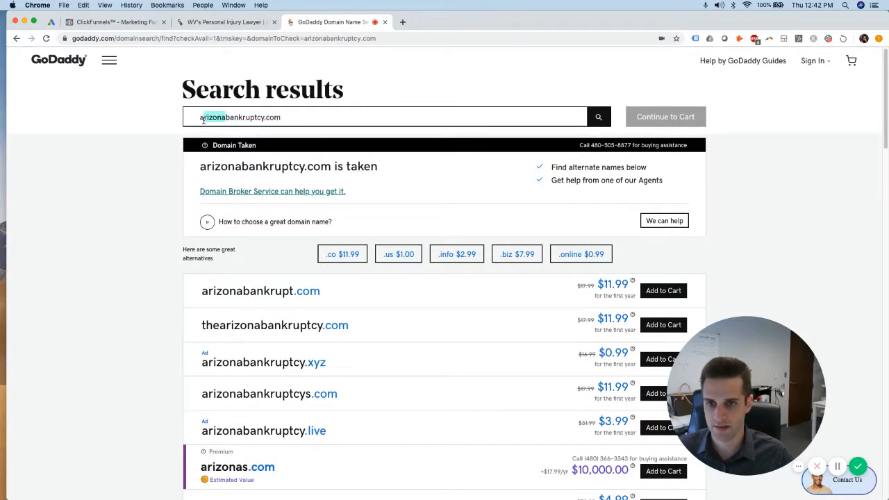
type("z")
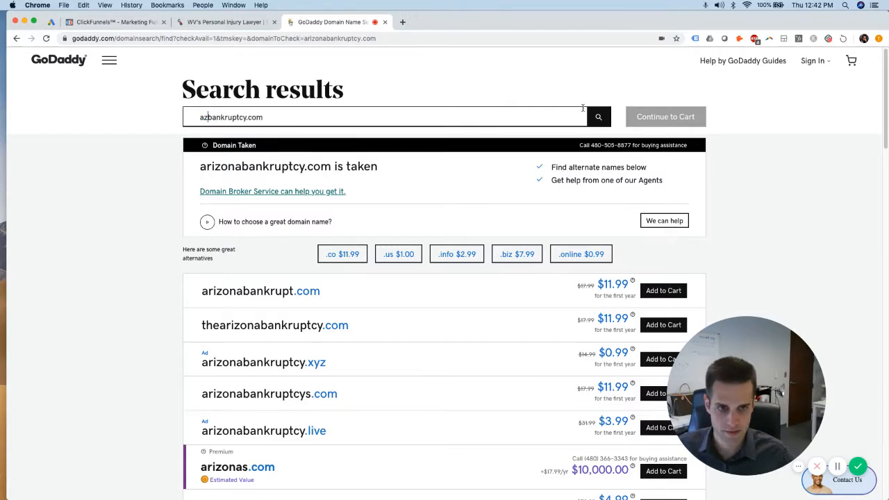
left_click(590, 116)
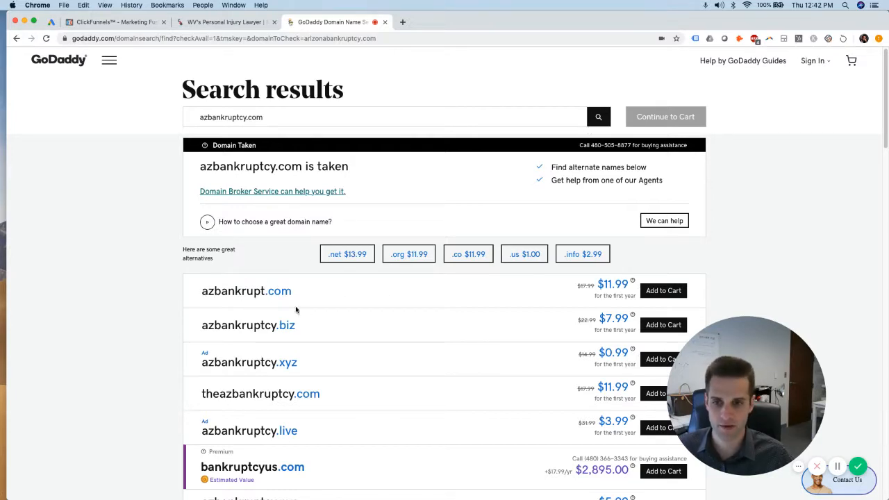
left_click_drag(264, 291, 203, 292)
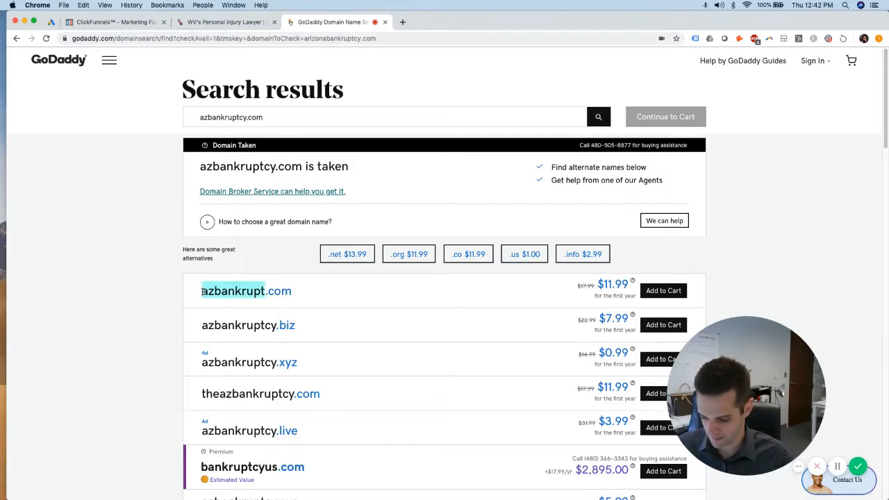
key("ctrl+c")
Paste azbankrupt into the ClickFunnels domain search and buy azbankrupt.com for $20
left_click(125, 21)
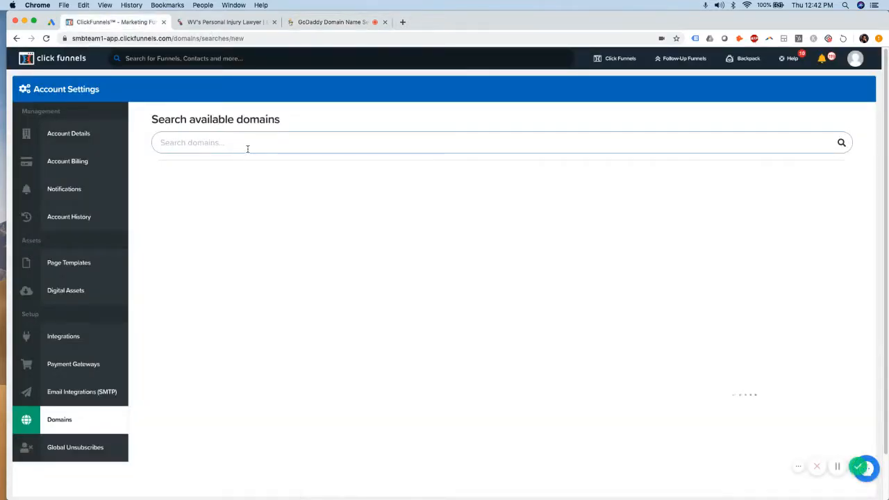
key("ctrl+v")
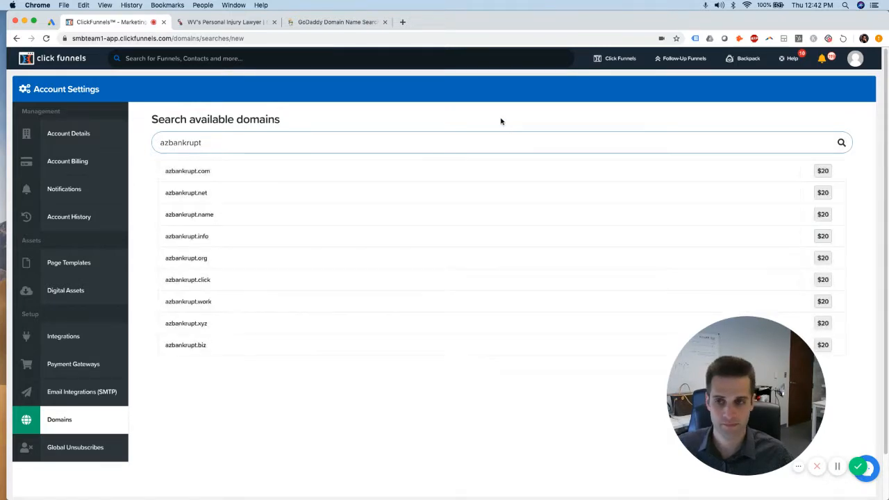
left_click(826, 174)
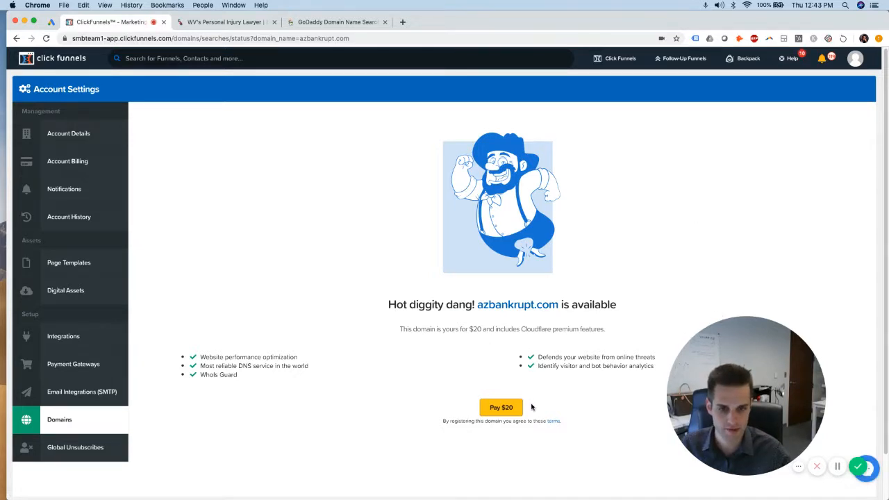
left_click(505, 408)
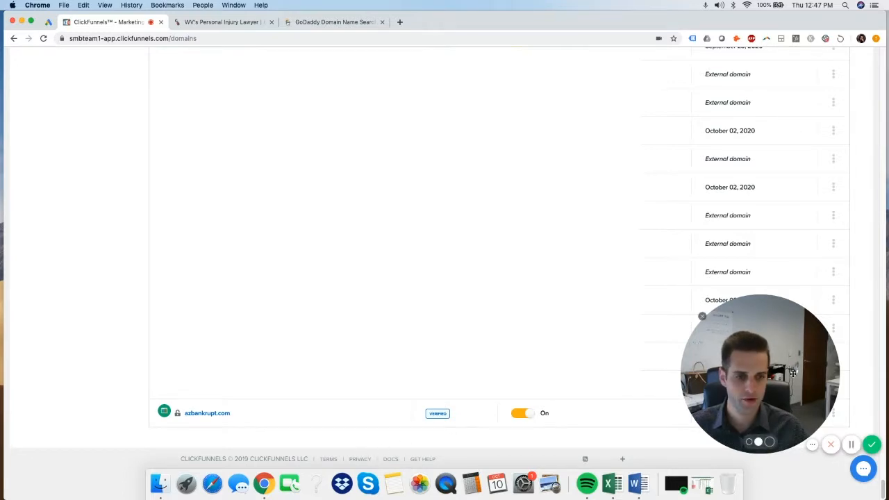
Make the Bankruptcy Lawyer Arizona optin page the default page for azbankrupt.com
left_click_drag(792, 373, 788, 287)
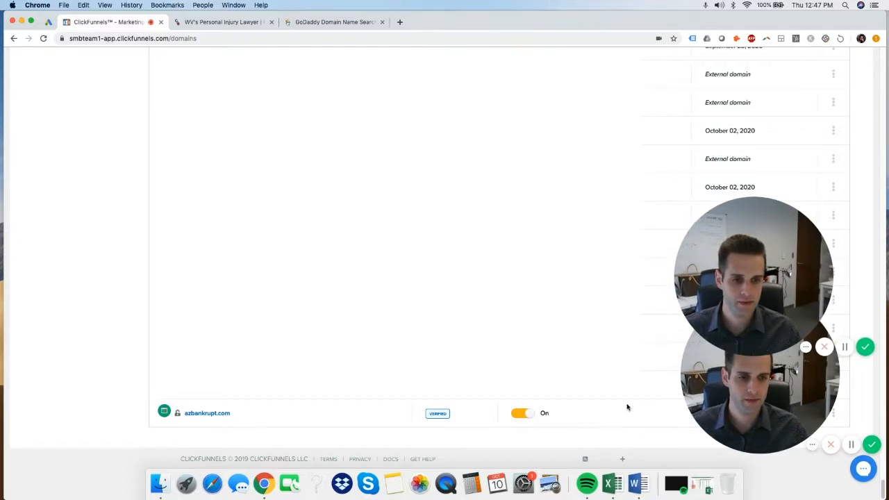
left_click(216, 414)
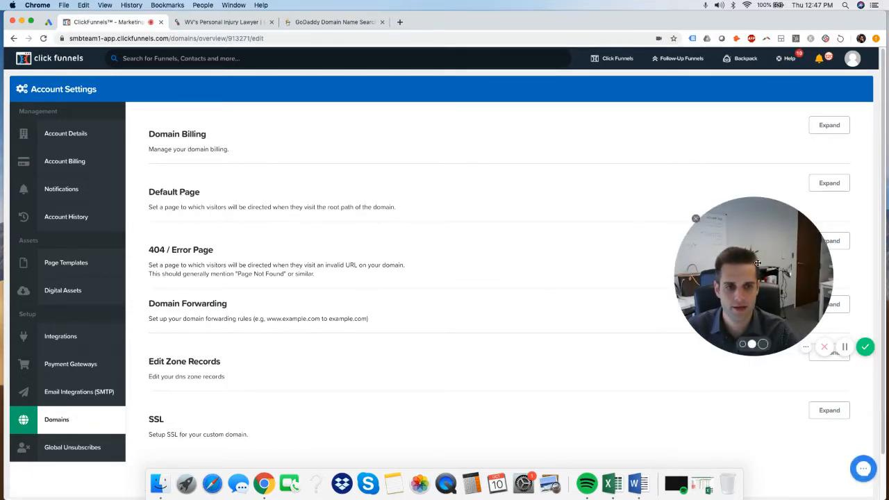
left_click(833, 184)
left_click(300, 238)
type("arizon")
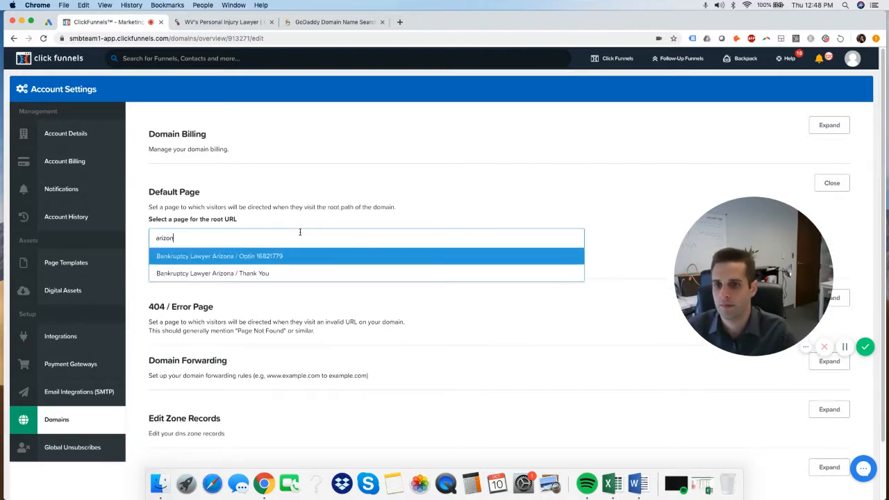
left_click(210, 256)
left_click(166, 264)
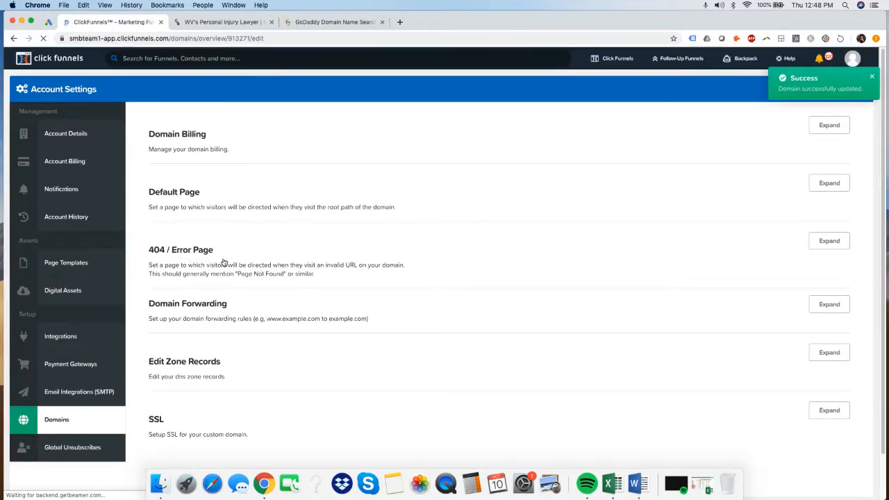
Use the Bankruptcy Lawyer Arizona optin page as the domain's 404 error page
left_click(830, 241)
left_click(227, 304)
type("ARIZONA")
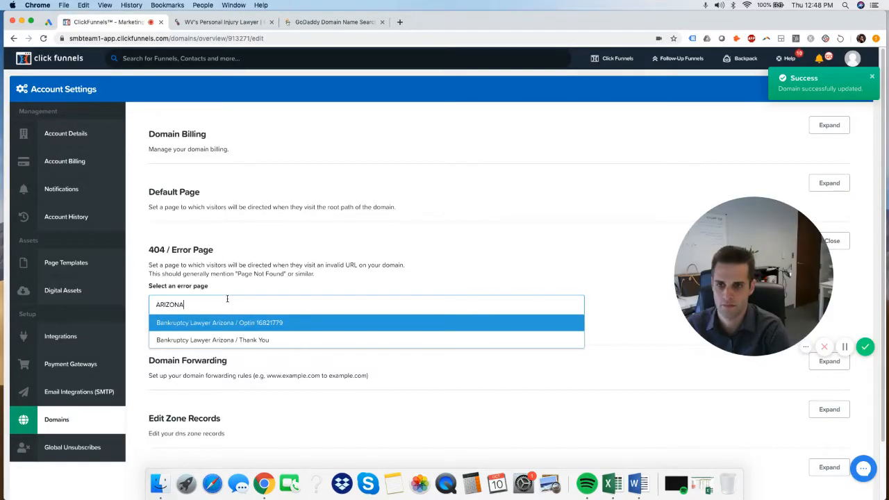
left_click(237, 326)
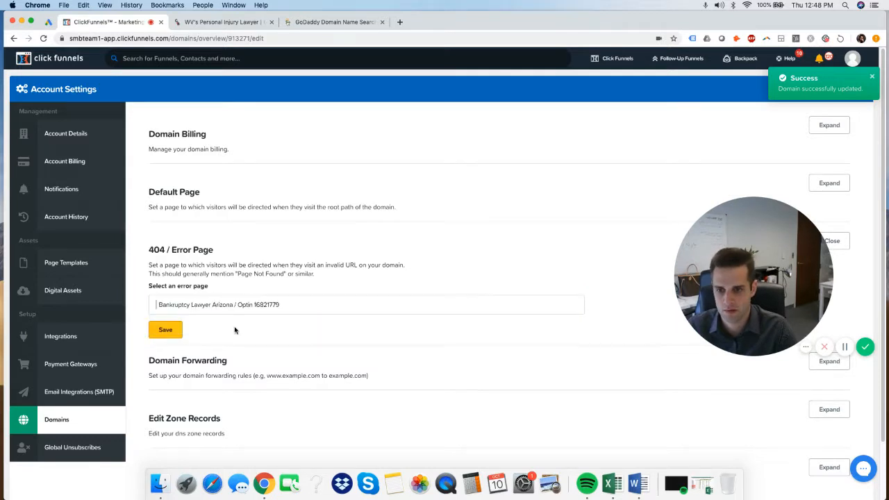
left_click(171, 331)
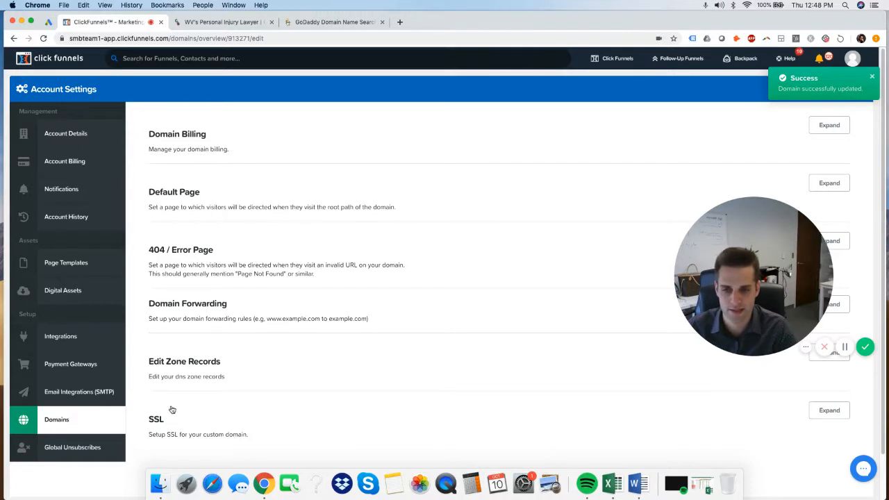
Check and enable SSL for azbankrupt.com
left_click(830, 410)
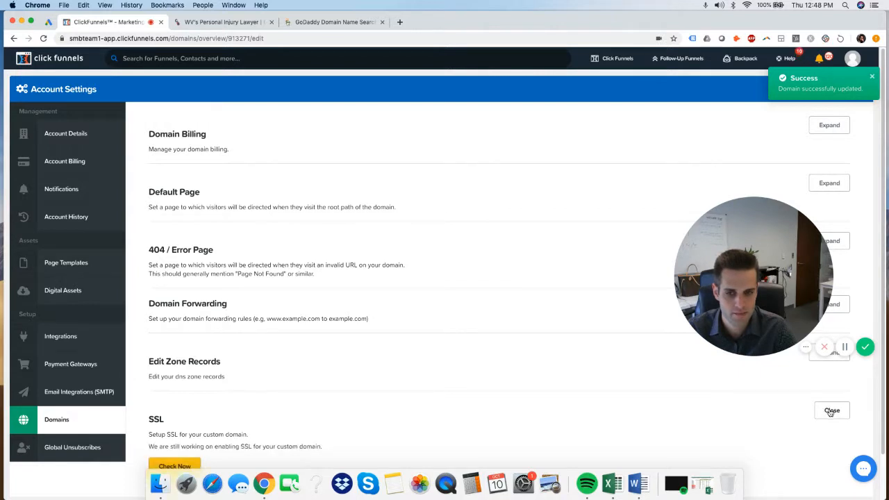
scroll(625, 396, "down", 1)
left_click(161, 417)
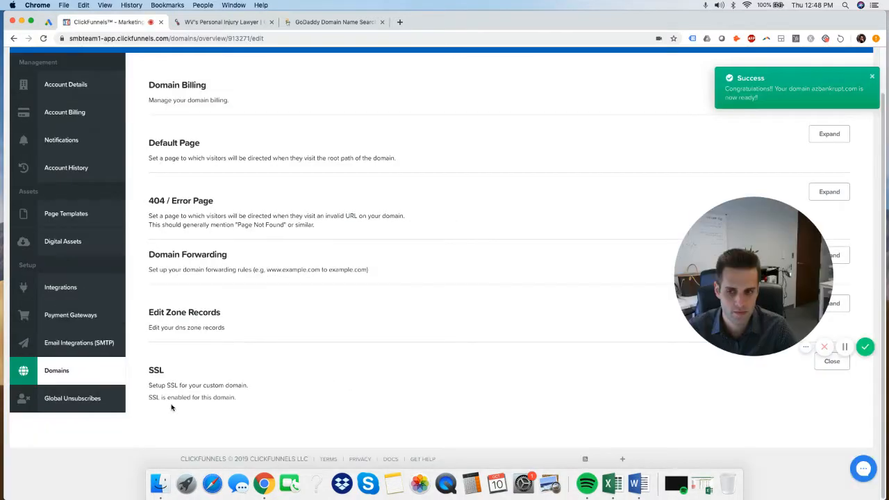
scroll(349, 327, "up", 1)
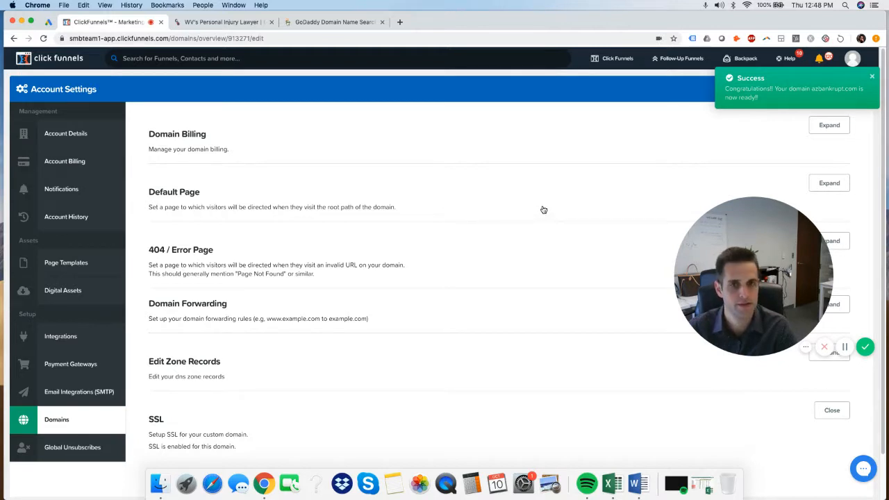
mouse_move(604, 60)
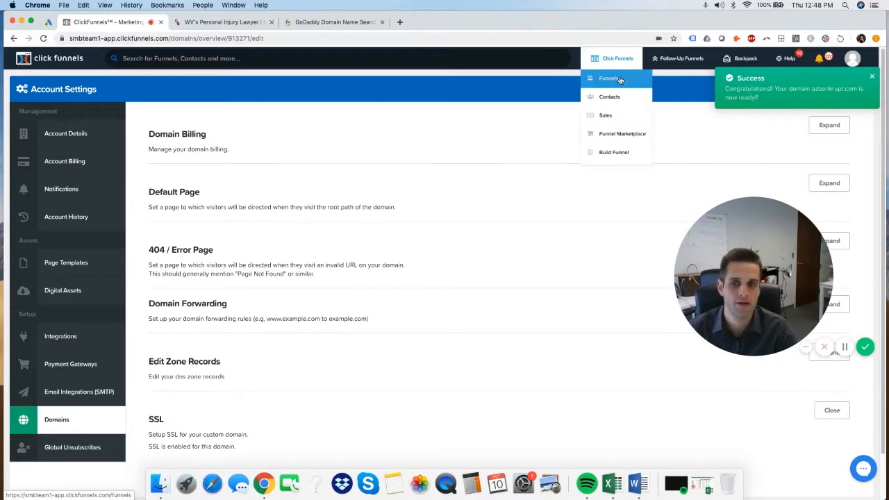
In the Bankruptcy Lawyer Arizona funnel settings, choose azbankrupt.com as the domain and save
left_click(608, 81)
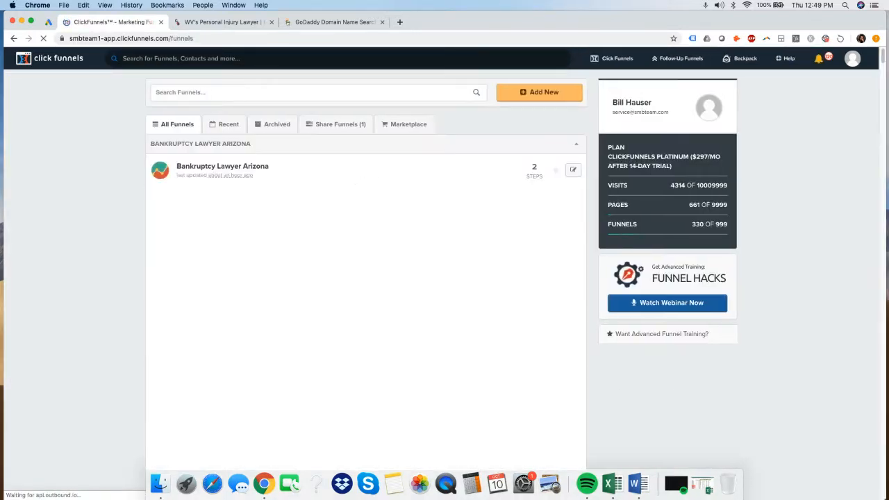
left_click(207, 169)
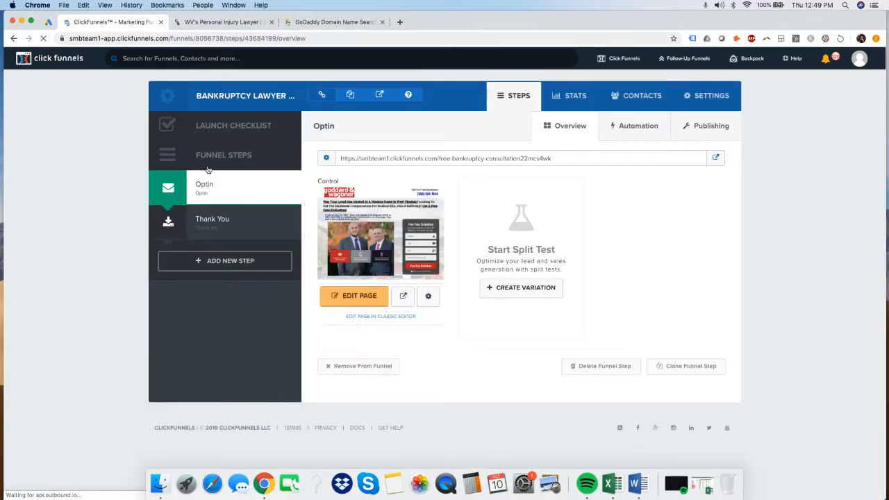
left_click(717, 98)
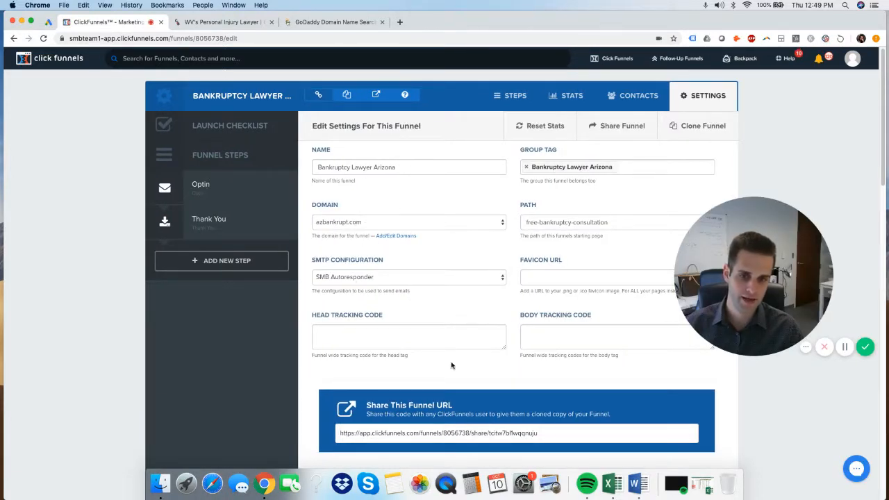
scroll(633, 201, "down", 20)
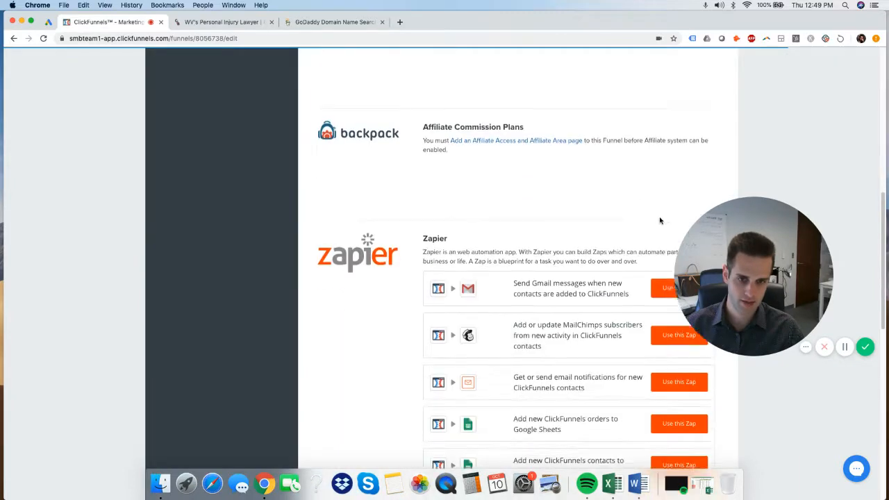
left_click(629, 417)
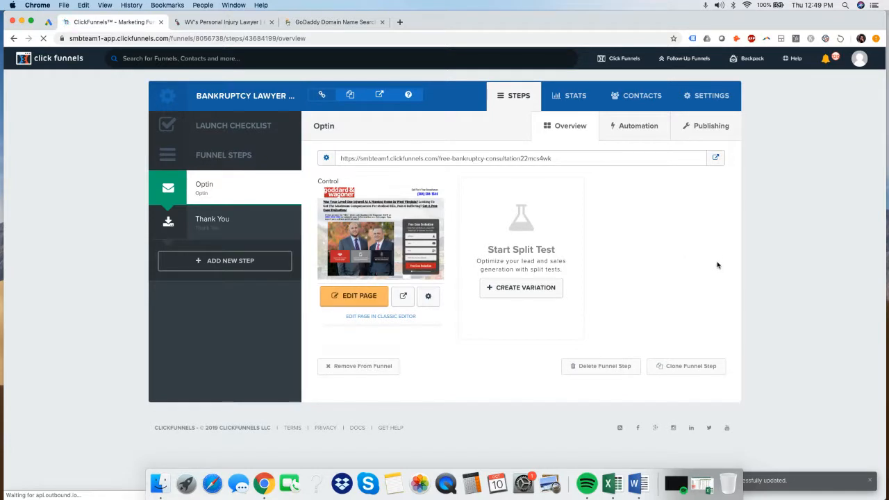
Change the Optin step's publishing path to free-bankruptcy-consultation and update the funnel
left_click(719, 128)
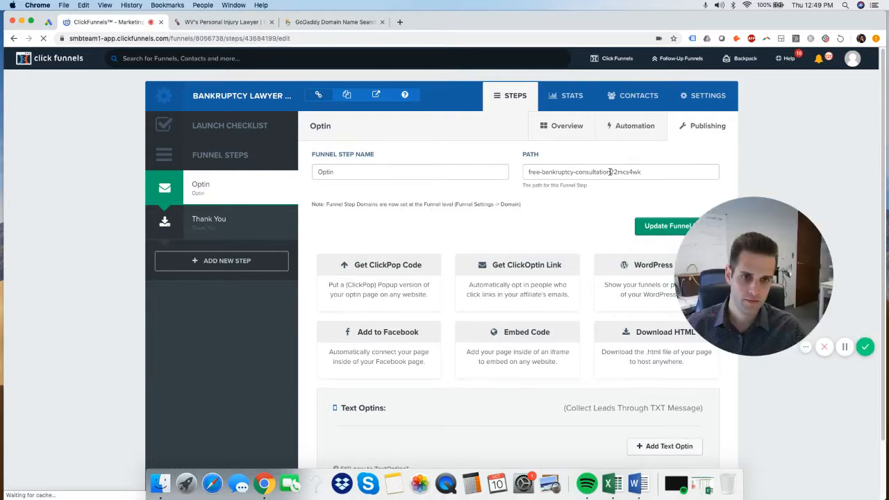
left_click(532, 174)
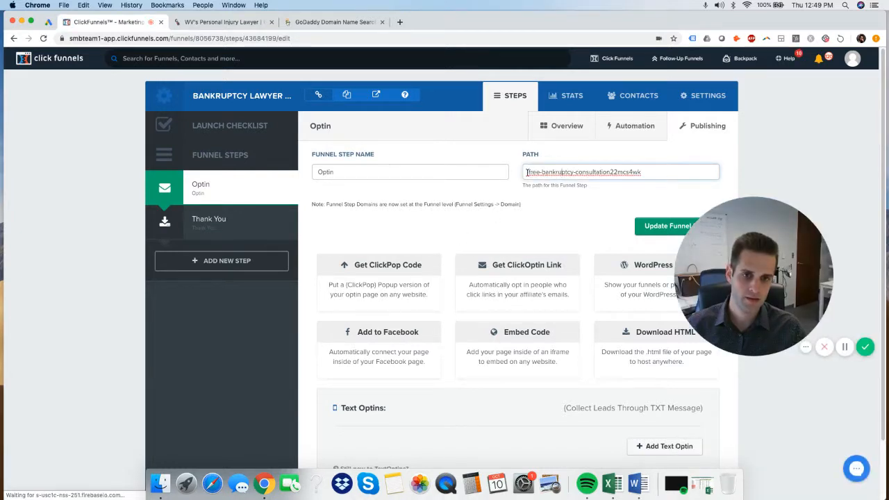
left_click_drag(533, 174, 493, 175)
type("free-bankruptcy-consultation")
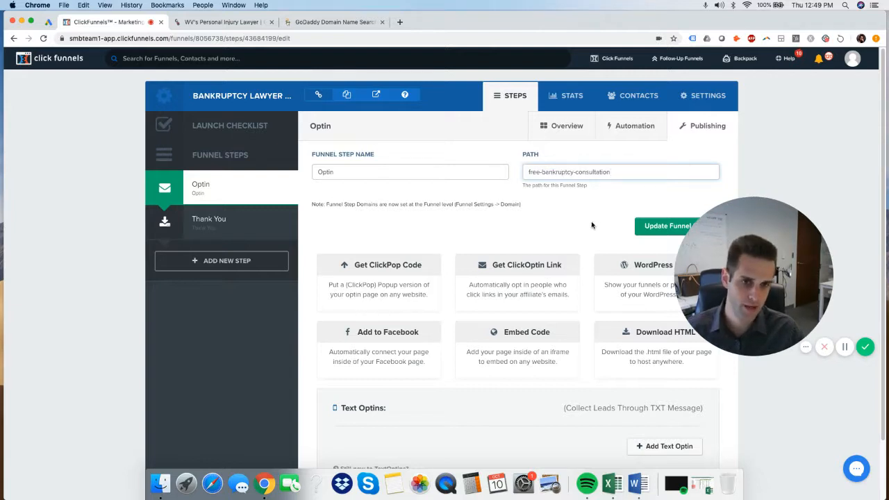
left_click(650, 227)
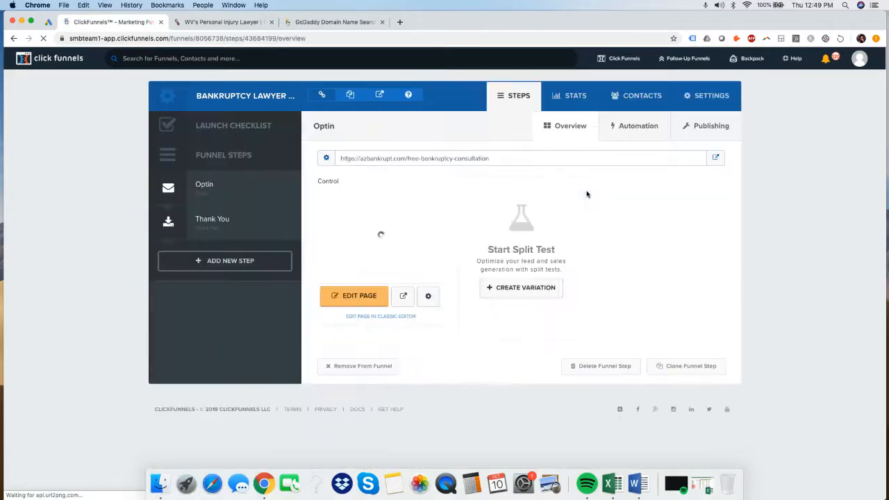
Set the Optin page path to free-bankruptcy-consultation as well and update the page
left_click(428, 296)
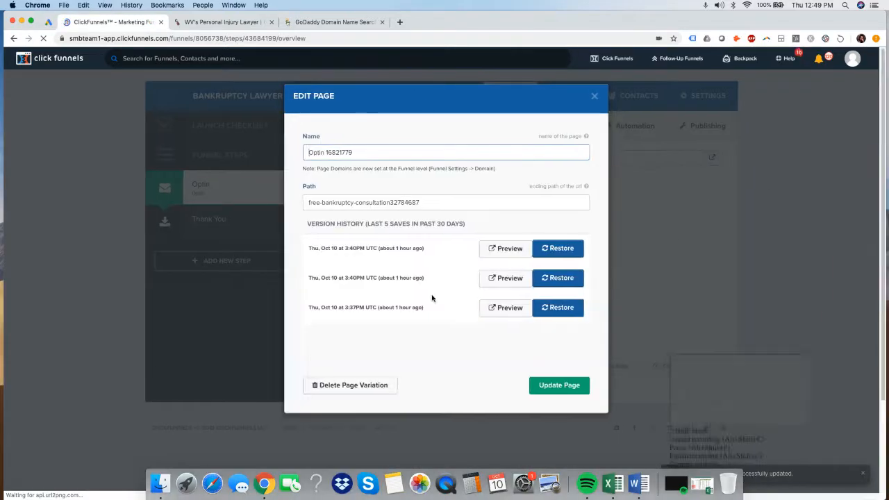
left_click_drag(453, 203, 394, 206)
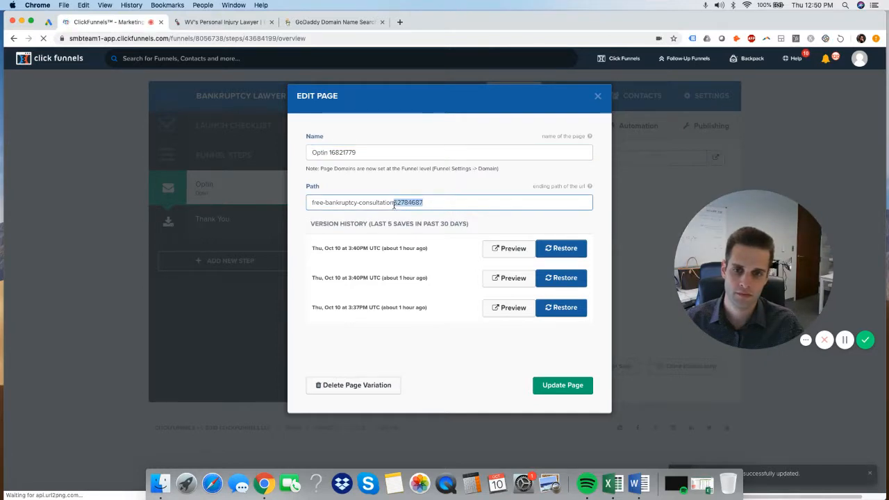
left_click(395, 203)
key("super+a")
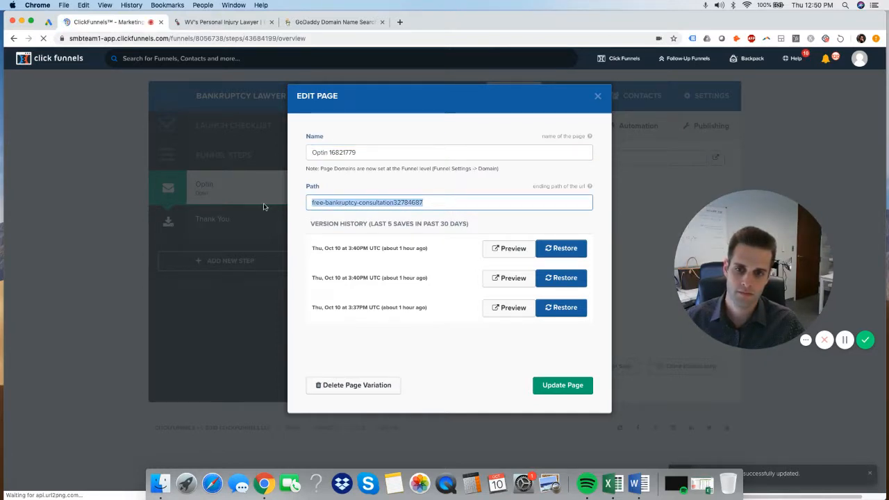
type("free-bankruptcy-consultation")
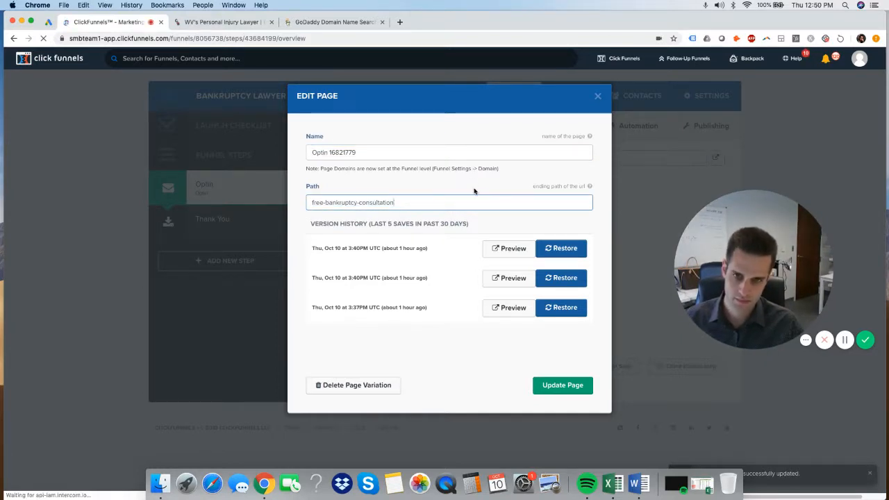
left_click(576, 387)
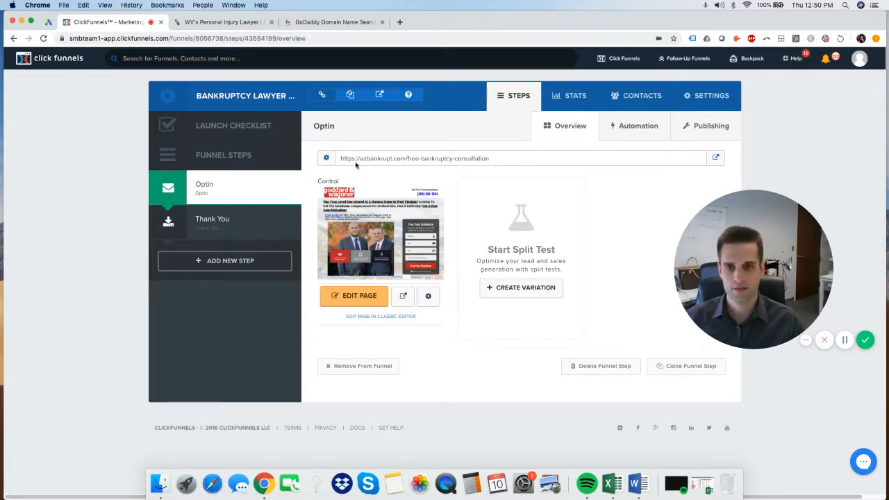
left_click_drag(360, 158, 402, 159)
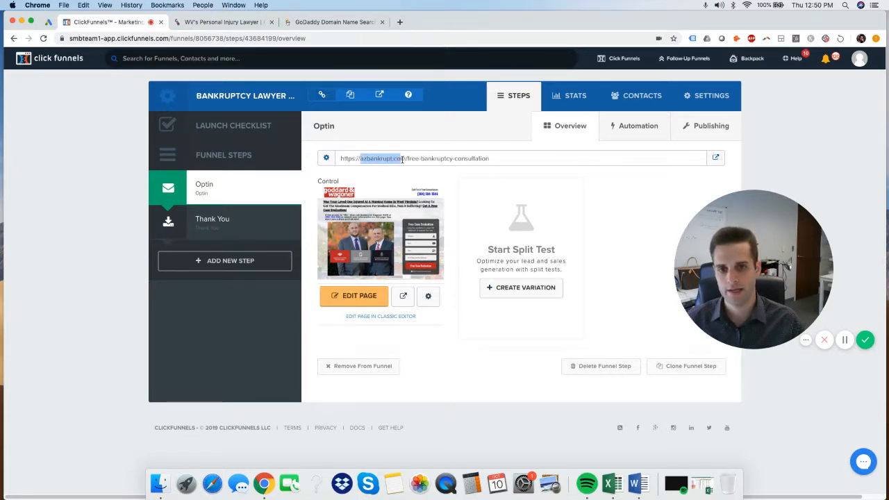
left_click(652, 212)
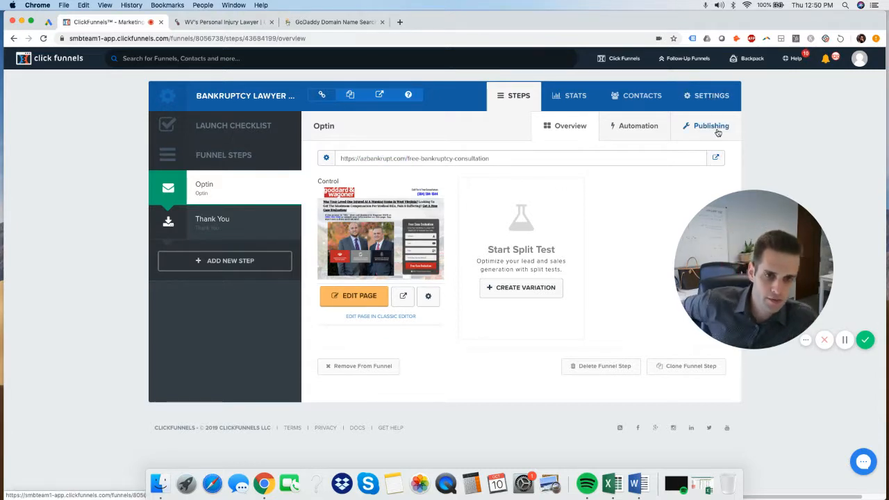
Review the Optin step's existing follow-up email in the automation settings without changing it
left_click(633, 126)
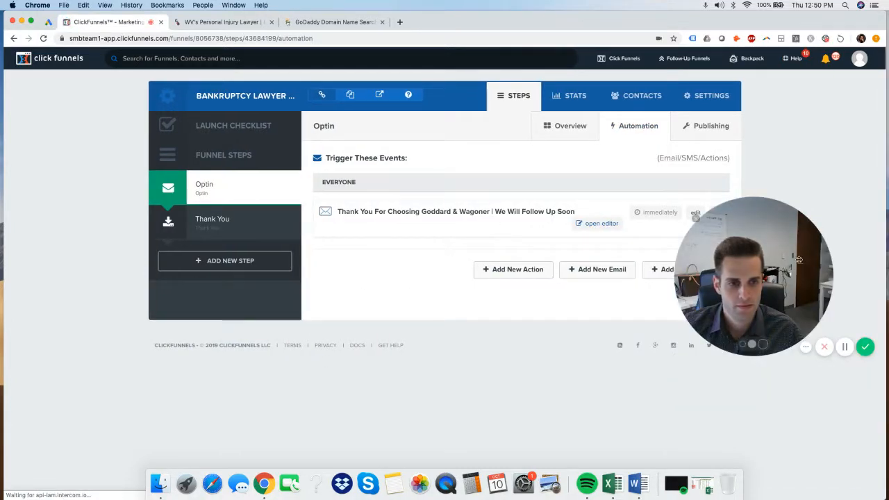
left_click_drag(799, 259, 847, 370)
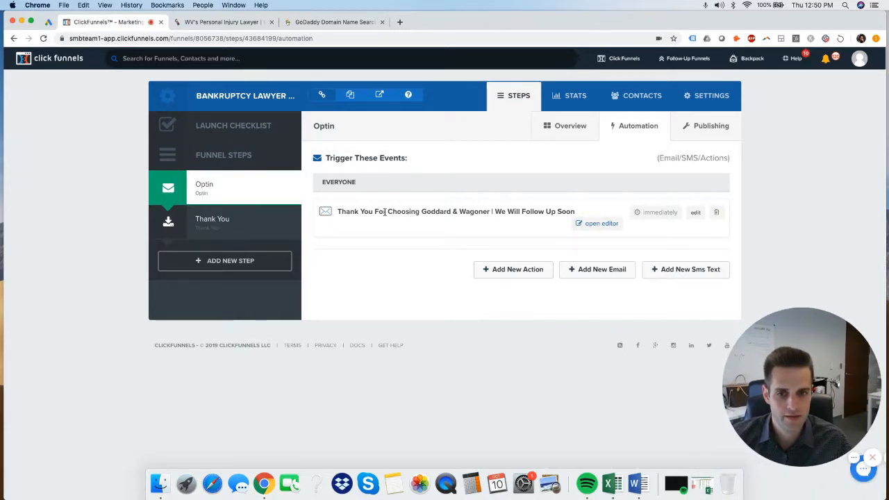
left_click_drag(391, 212, 481, 212)
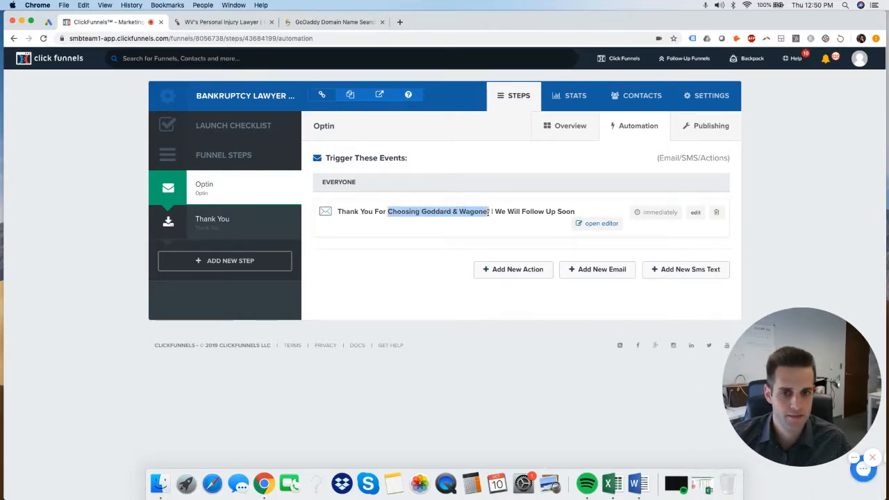
left_click(489, 212)
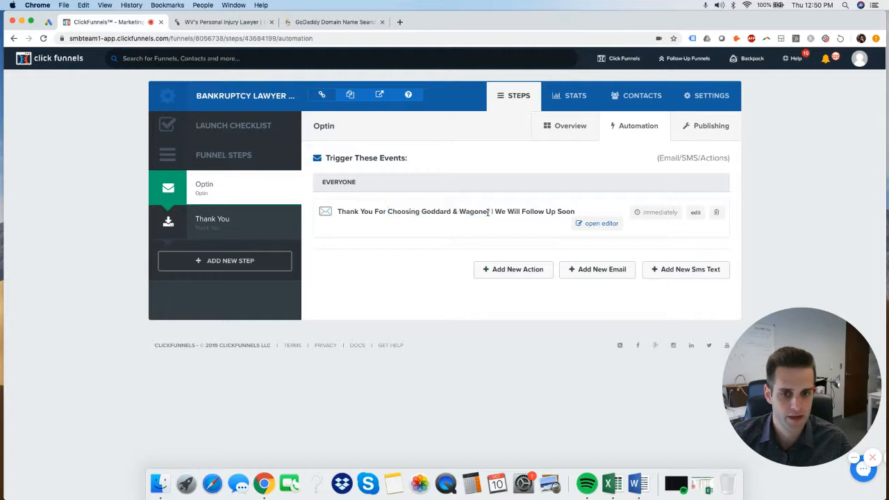
left_click(696, 212)
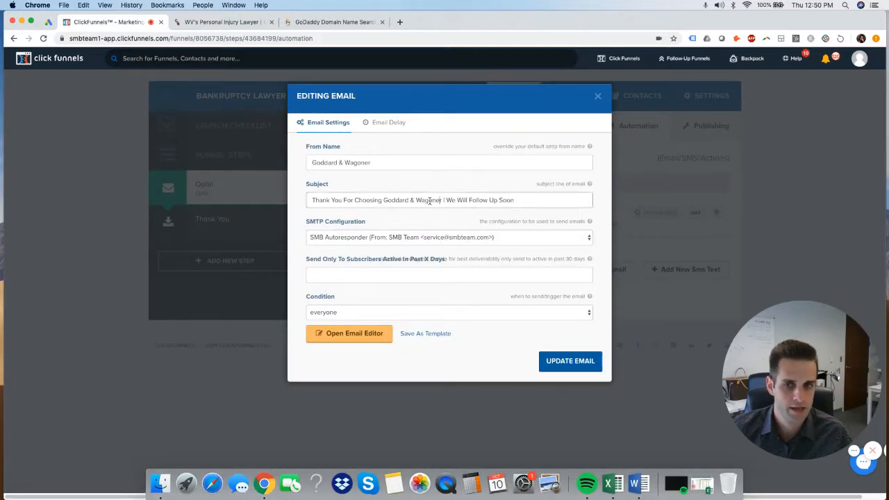
left_click_drag(312, 200, 522, 200)
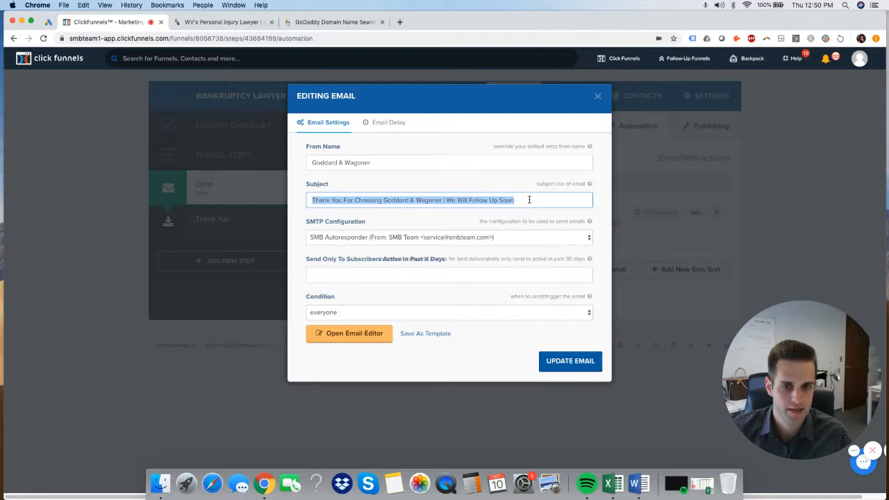
left_click(597, 97)
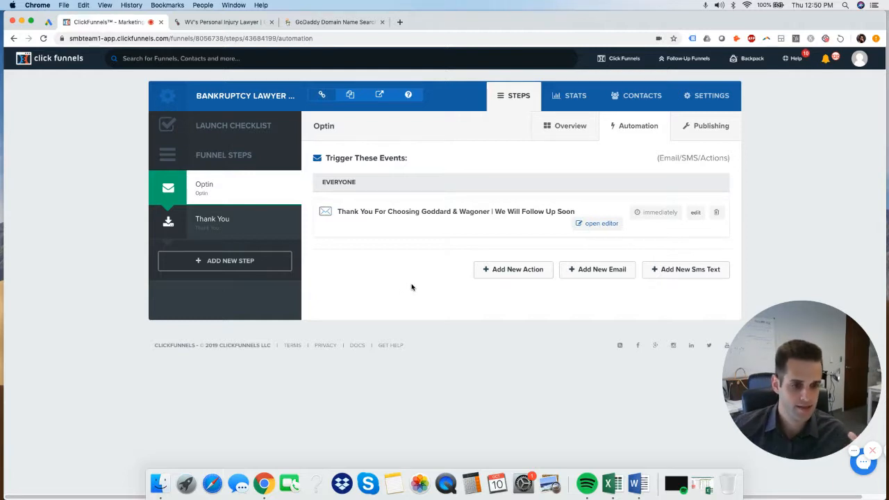
Create an Email Notification action for everyone that alerts a team member's e-mail address
left_click(535, 273)
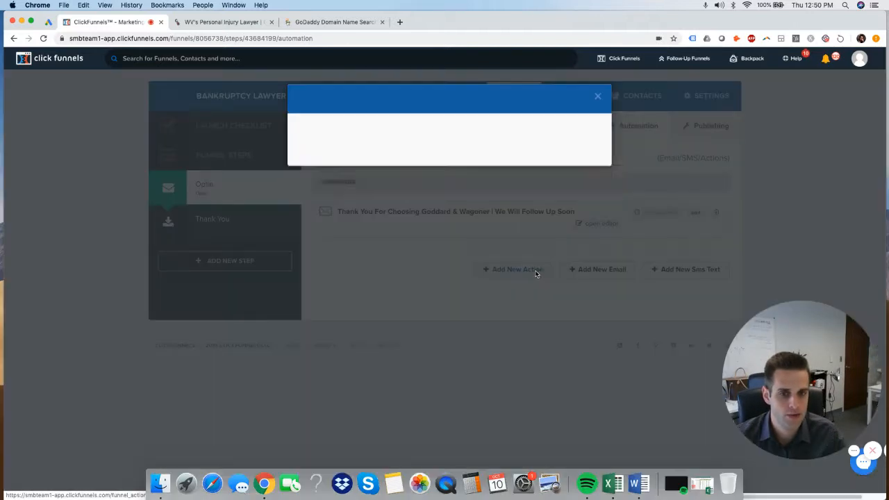
left_click(508, 207)
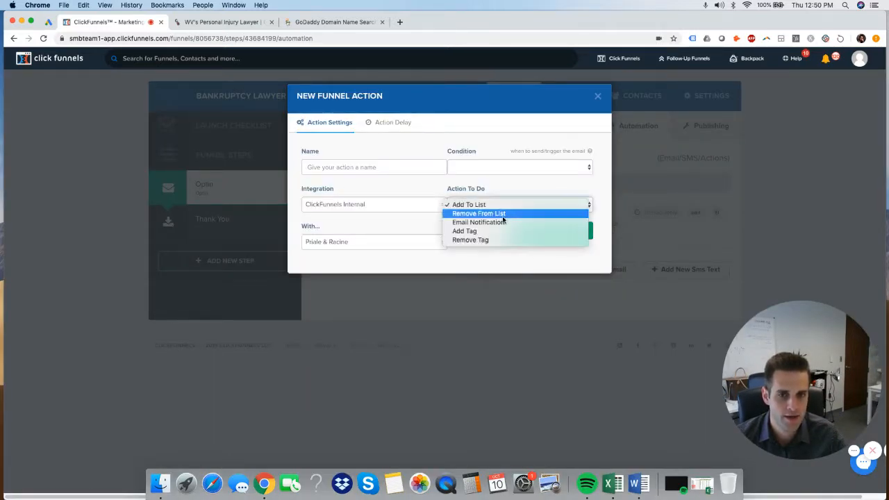
left_click(473, 223)
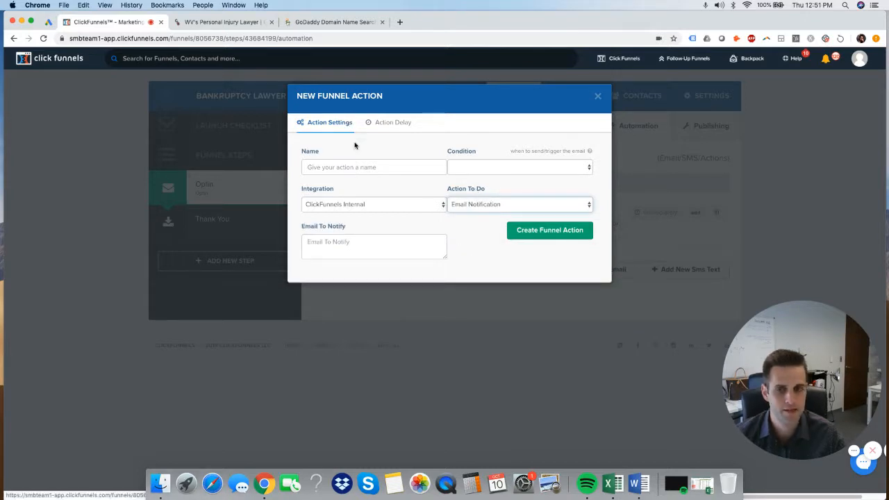
left_click(362, 168)
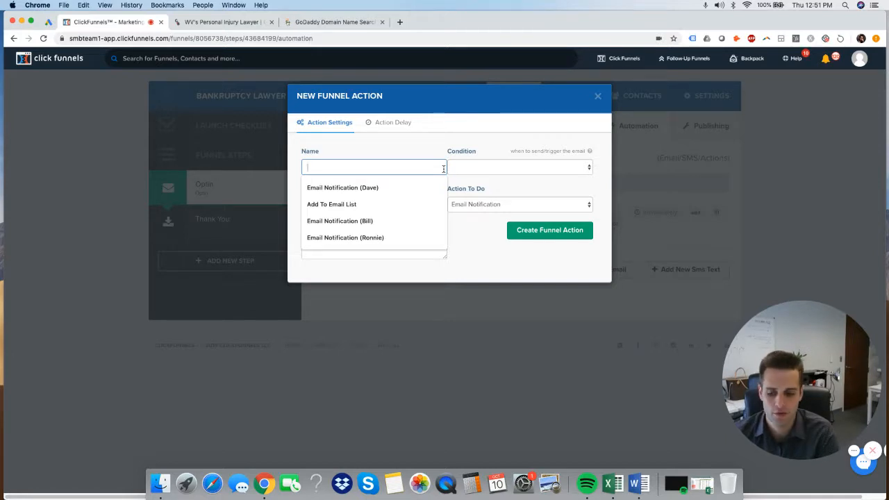
type("Email Notifi")
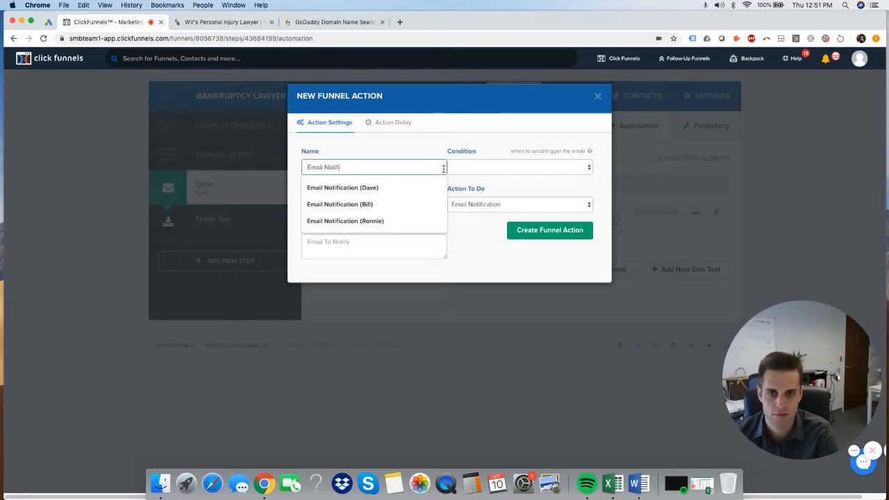
type("cation (Dennis")
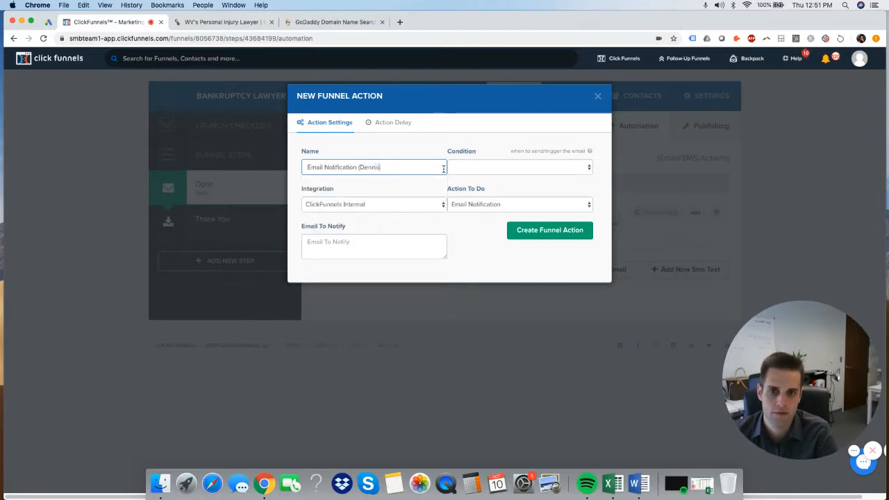
type(")")
left_click(492, 170)
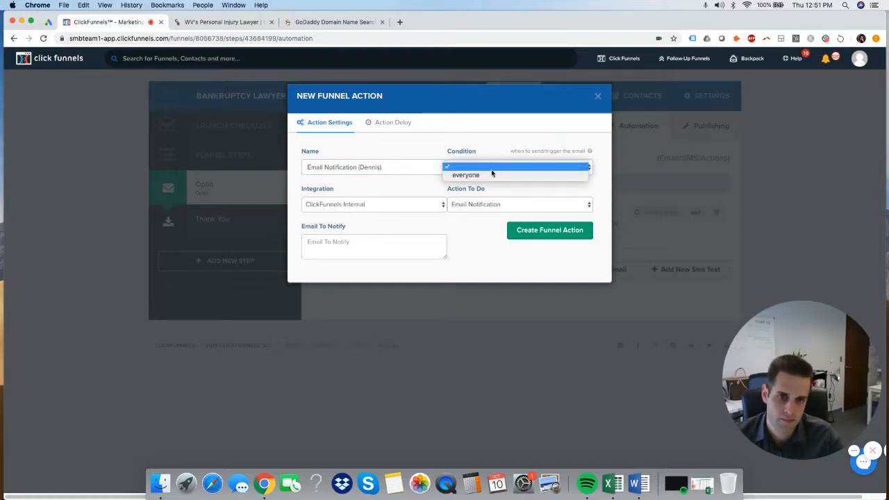
left_click(492, 174)
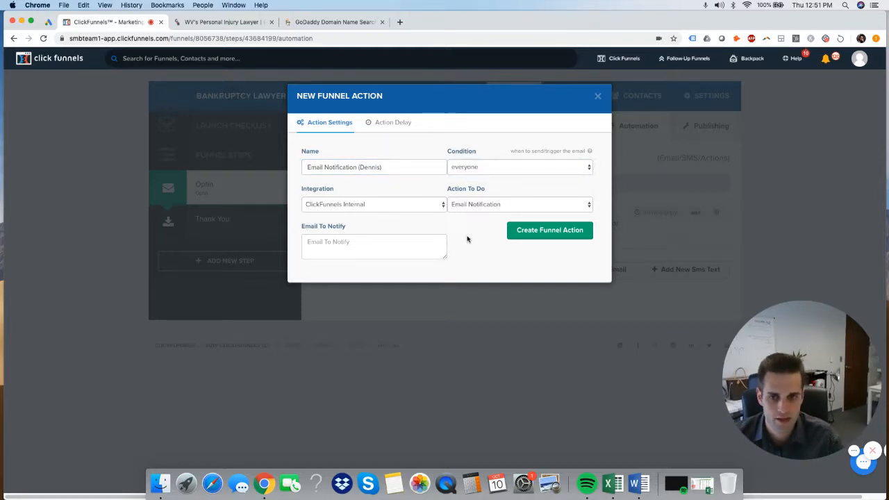
left_click(396, 248)
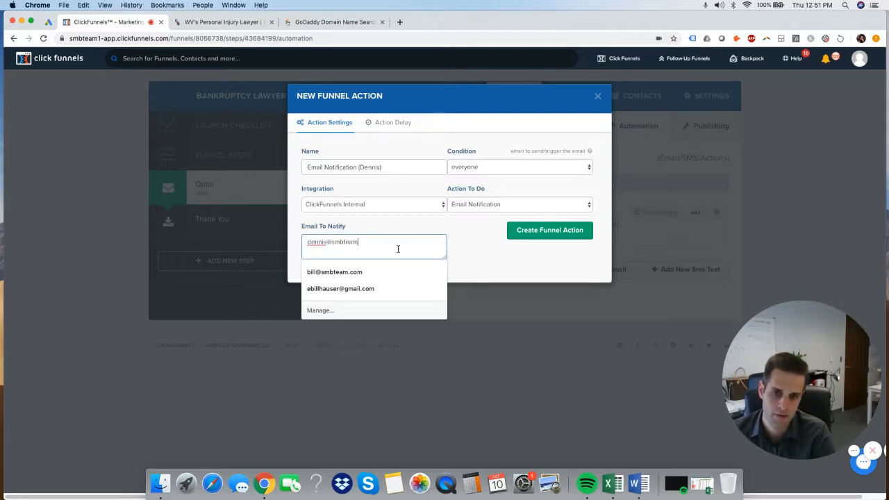
left_click(482, 261)
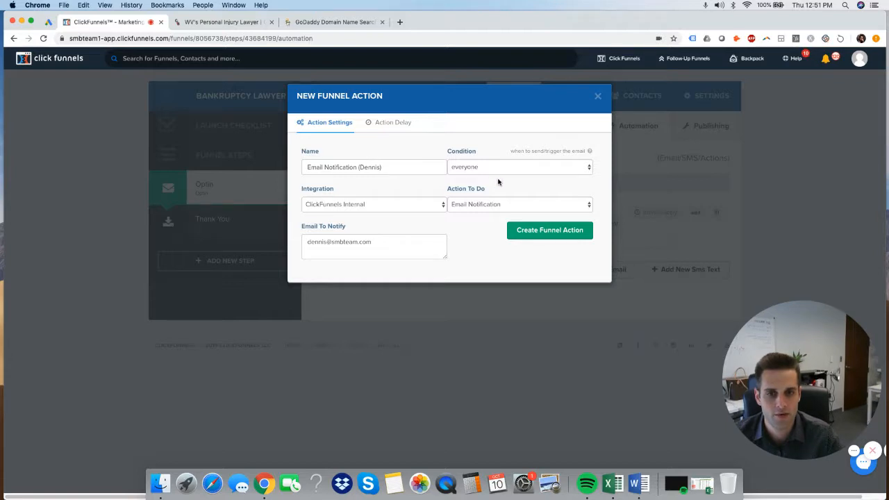
left_click(548, 231)
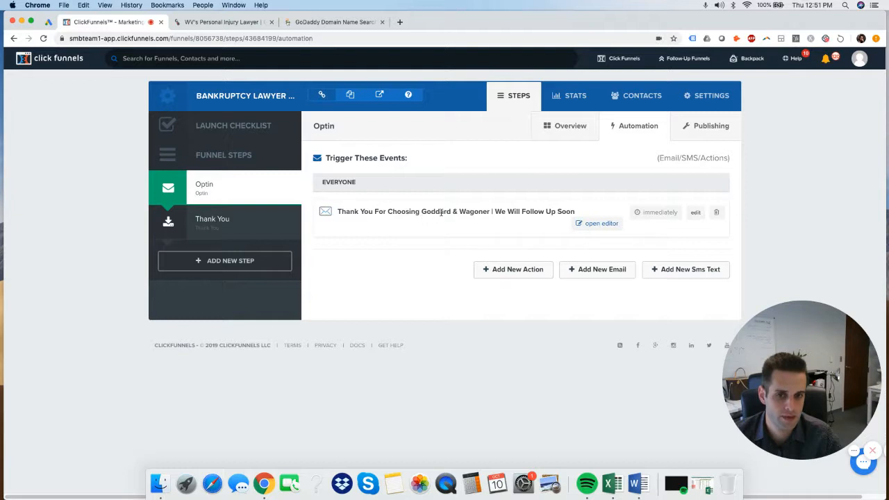
Look over the thank-you email's title, then return to the Optin step's Overview
left_click_drag(442, 212, 583, 221)
left_click(367, 210)
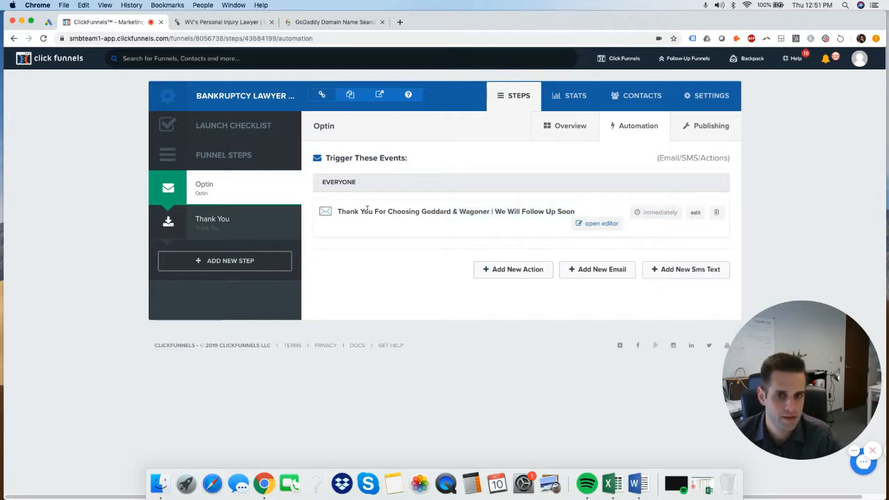
left_click_drag(338, 213, 506, 212)
left_click(460, 214)
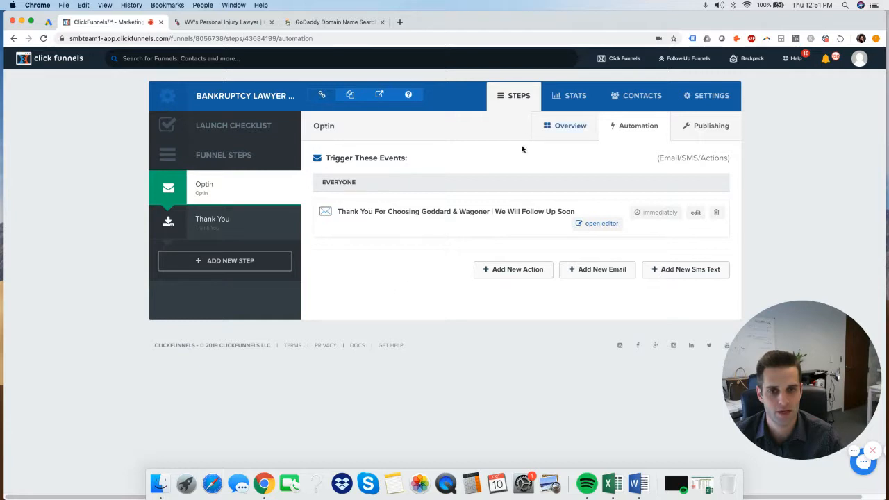
left_click(566, 129)
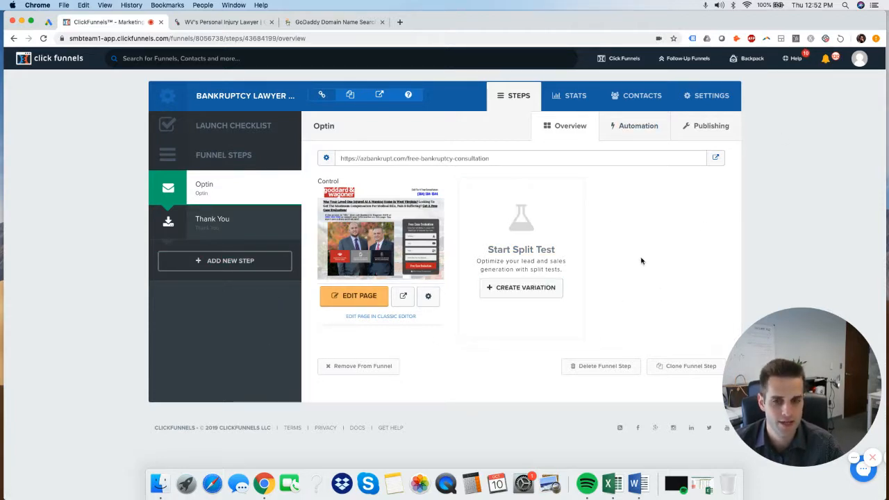
Open the Optin page in the editor and bring up the West Virginia personal injury page
left_click(369, 299)
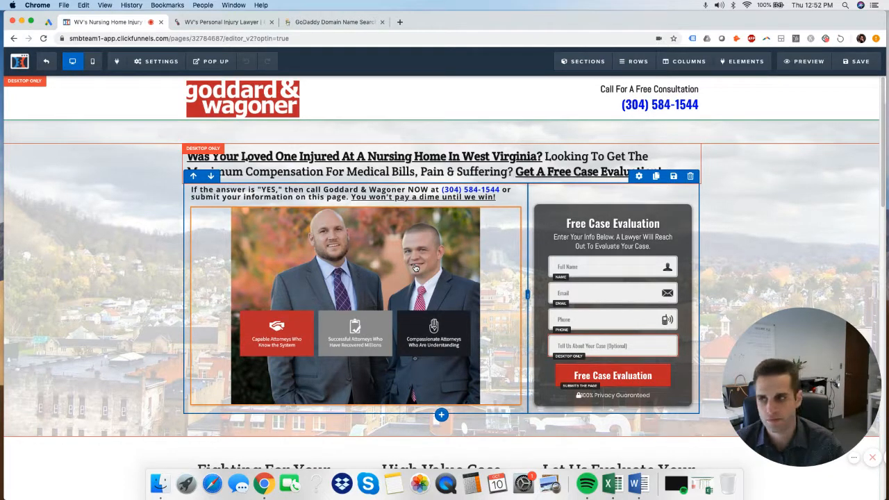
left_click(872, 458)
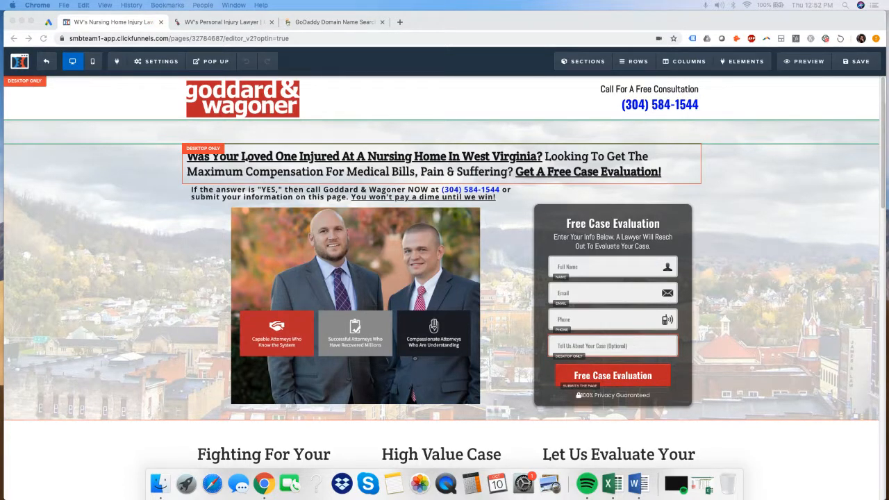
left_click(234, 22)
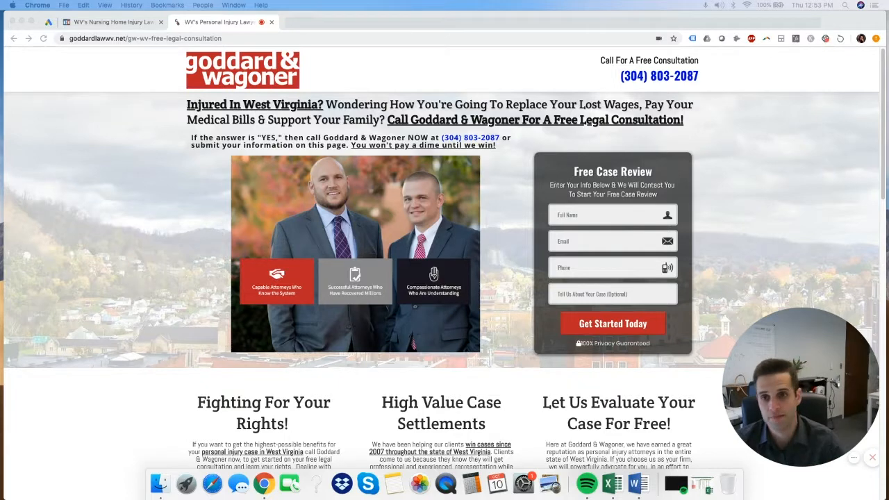
Switch back to the nursing-home injury landing page in the ClickFunnels editor
left_click(111, 21)
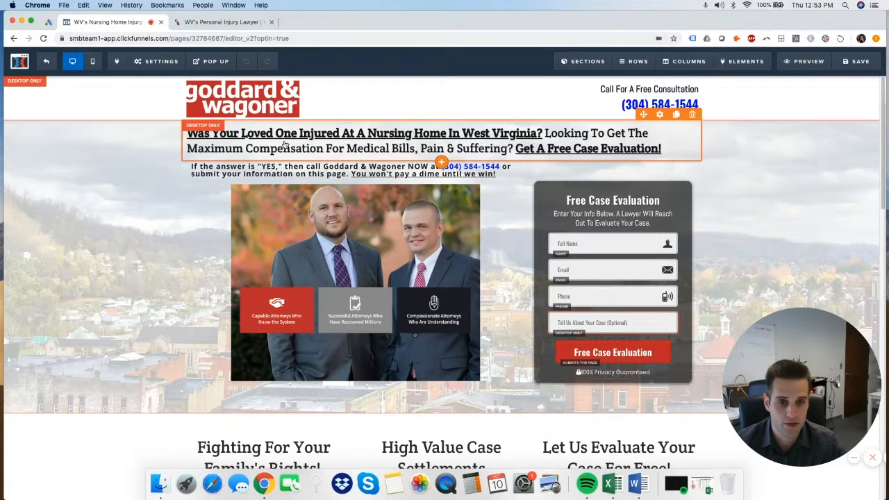
Check the logo's image settings, close them, and begin editing the headline
left_click(266, 98)
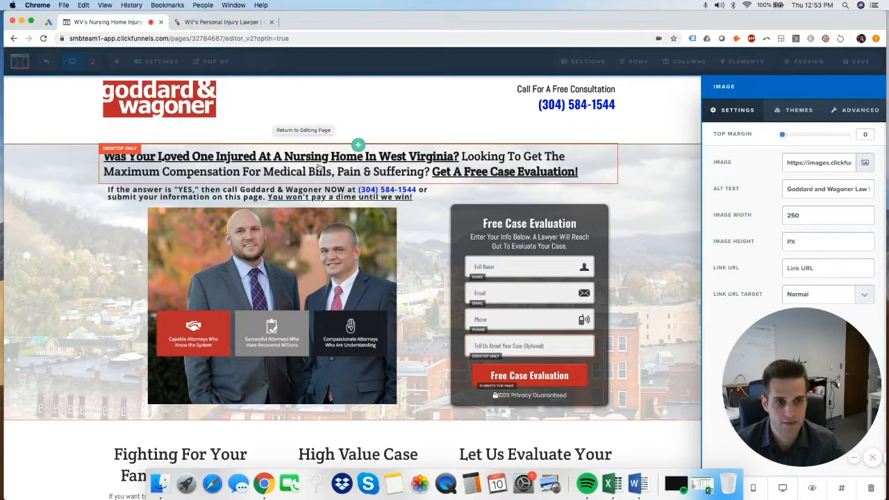
left_click(314, 100)
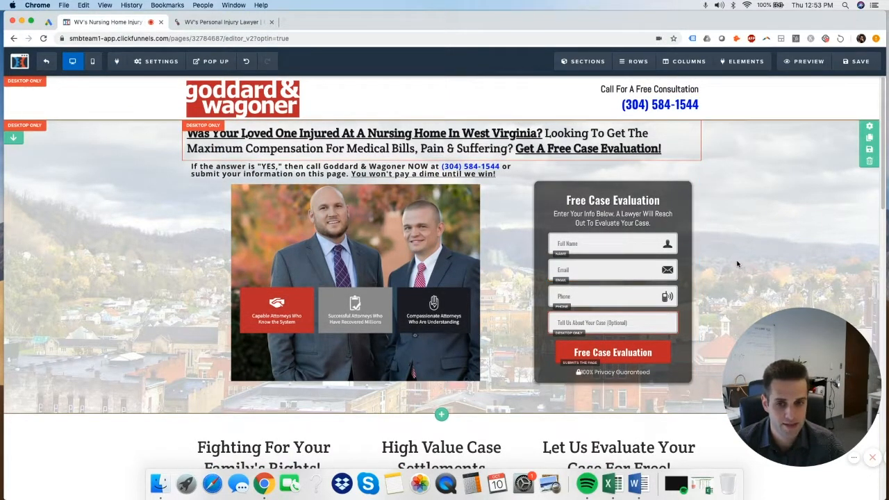
left_click(295, 134)
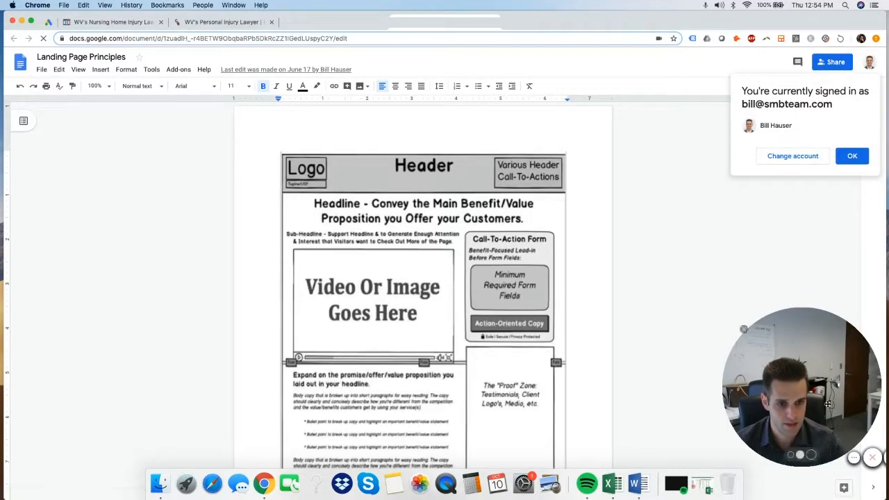
Read through the landing-page principles: sliders, syncing form-fills to email marketing, only 1 CTA
left_click_drag(828, 403, 763, 391)
scroll(534, 286, "down", 2)
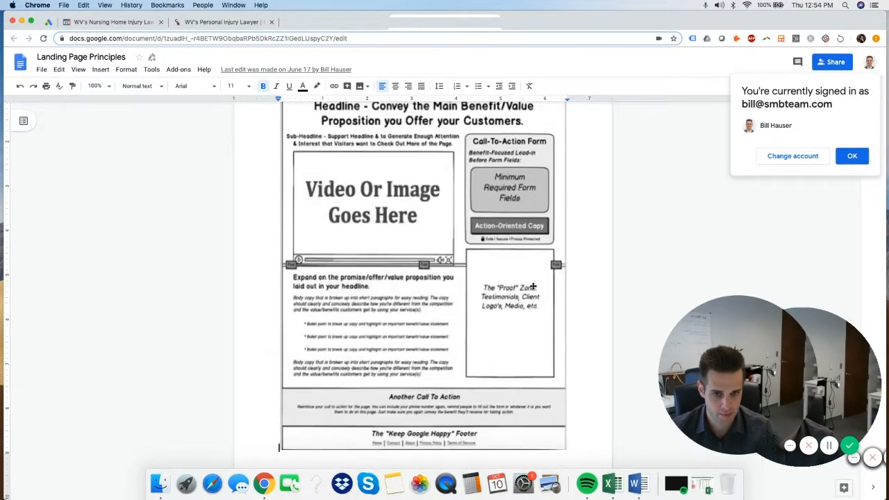
scroll(534, 286, "down", 6)
scroll(565, 302, "up", 6)
scroll(625, 320, "down", 5)
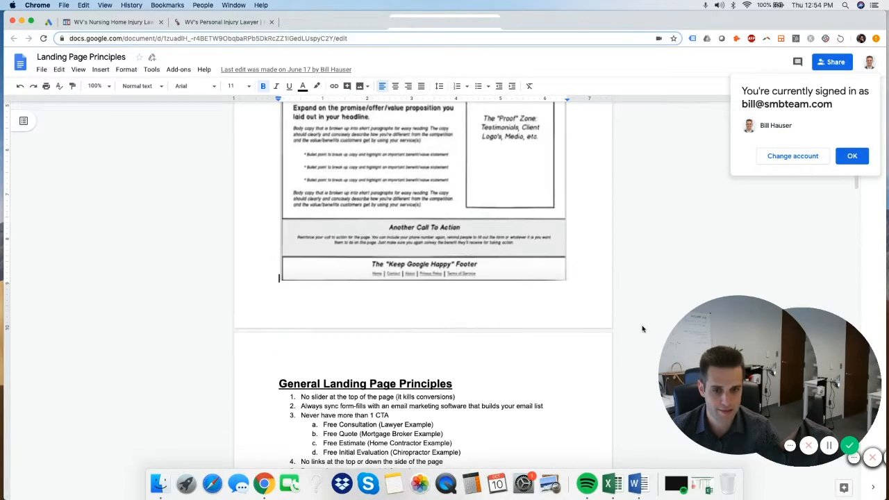
scroll(573, 350, "down", 6)
scroll(568, 347, "up", 3)
scroll(570, 341, "down", 1)
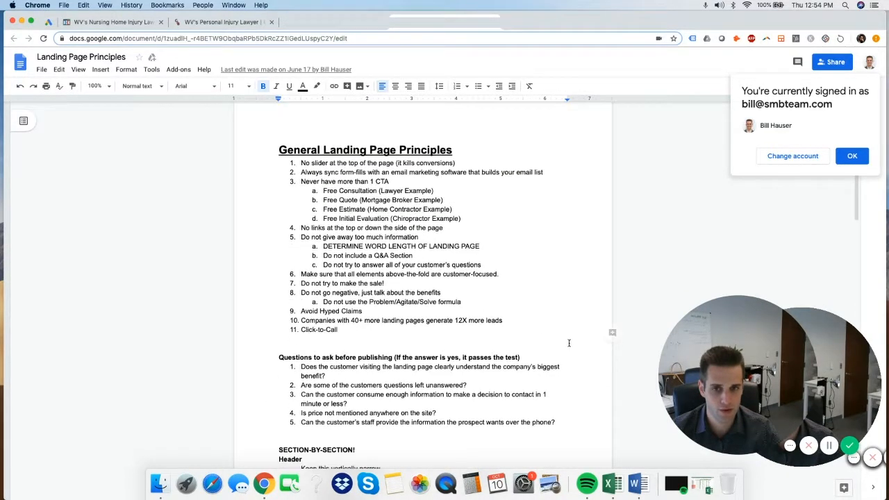
left_click(432, 188)
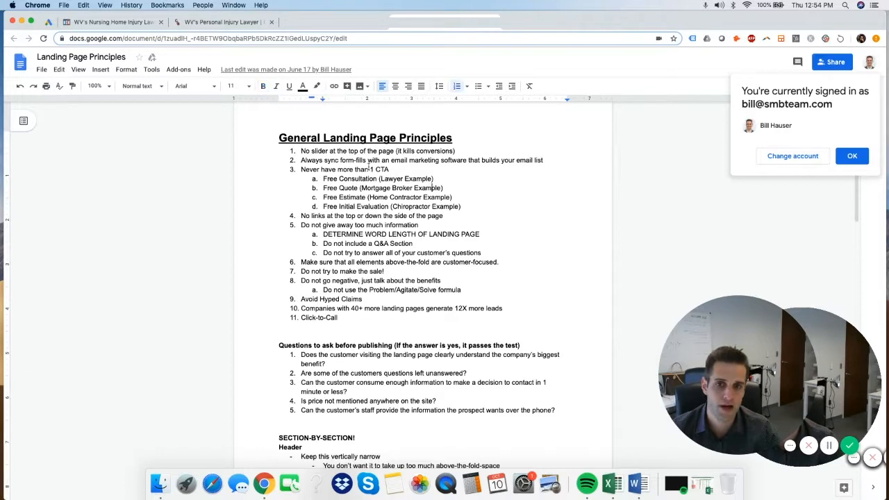
left_click_drag(301, 151, 400, 151)
left_click(392, 160)
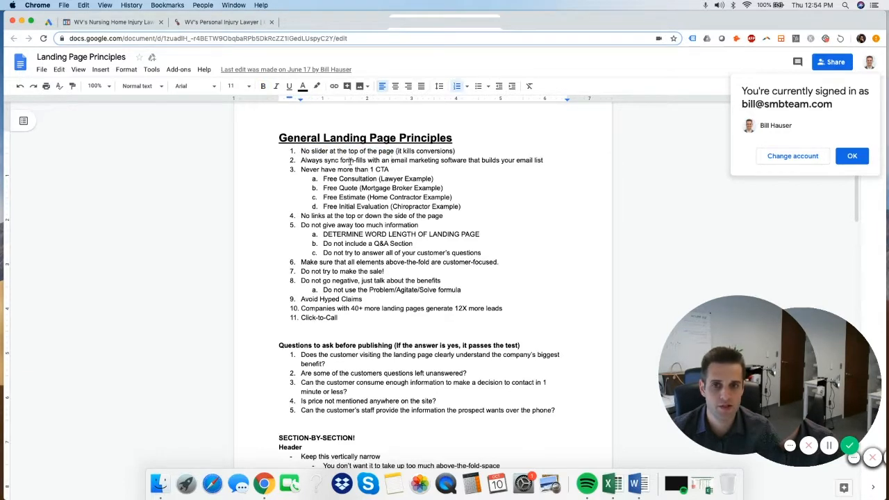
left_click_drag(342, 160, 531, 160)
left_click(532, 159)
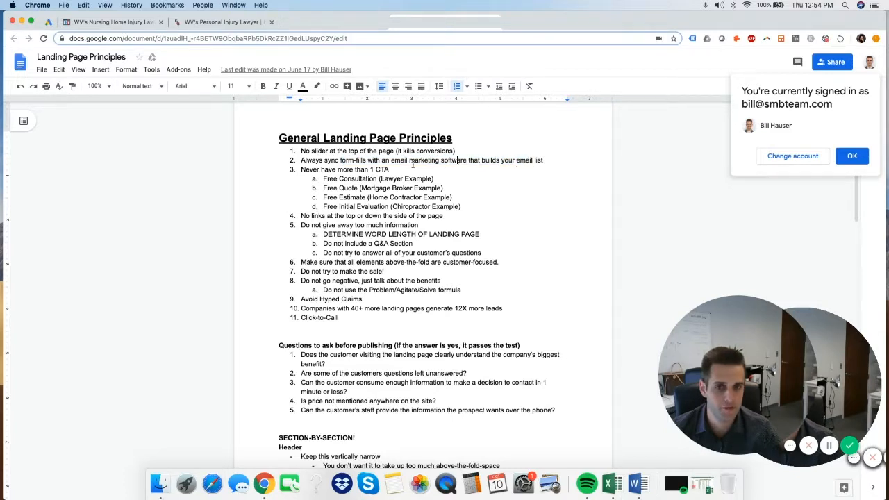
left_click_drag(394, 160, 478, 160)
left_click(478, 160)
left_click(375, 170)
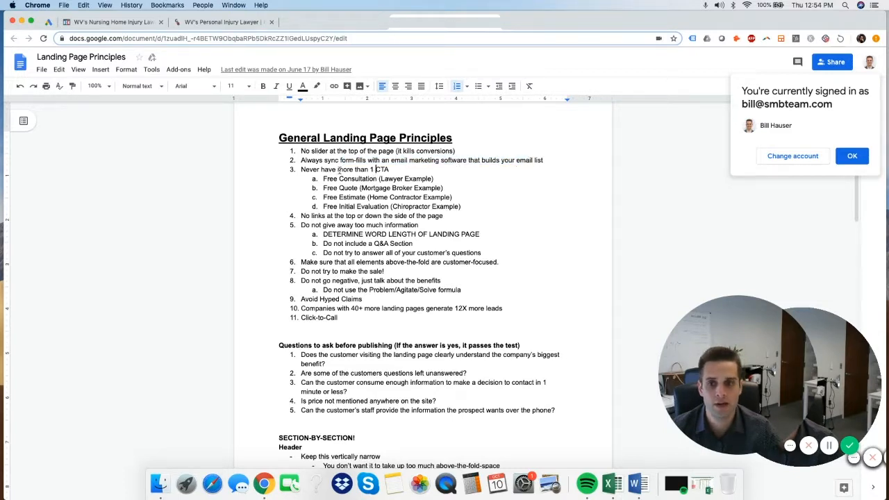
left_click_drag(348, 170, 424, 166)
left_click(424, 166)
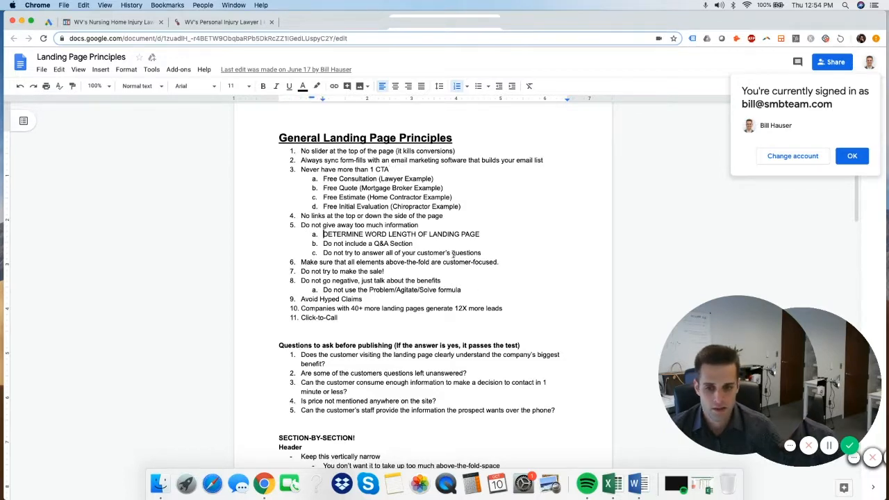
scroll(457, 258, "down", 2)
scroll(458, 257, "down", 3)
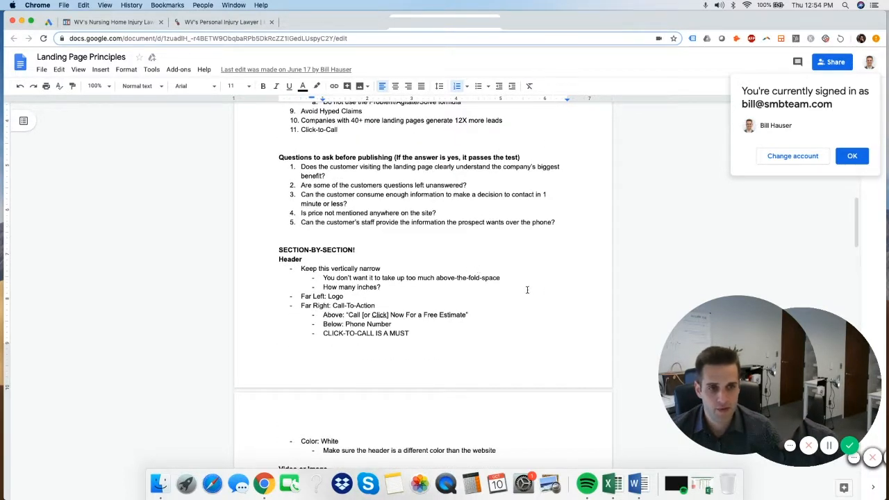
Dismiss the signed-in notice and review the headline and sub-headline formulas
left_click(853, 155)
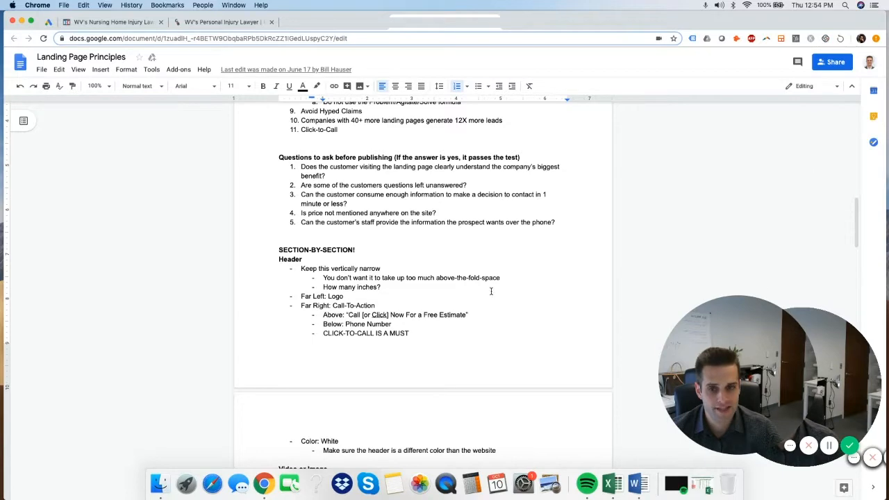
scroll(491, 291, "up", 1)
scroll(491, 291, "down", 9)
scroll(492, 292, "up", 3)
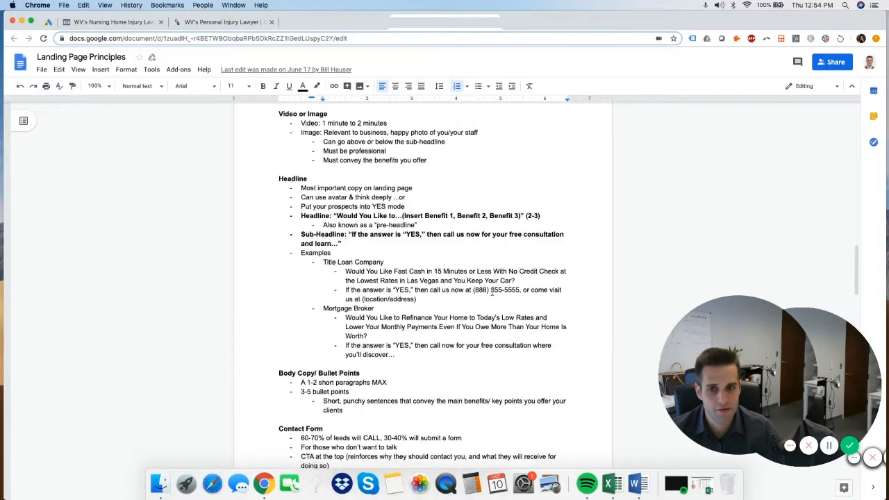
left_click(454, 234)
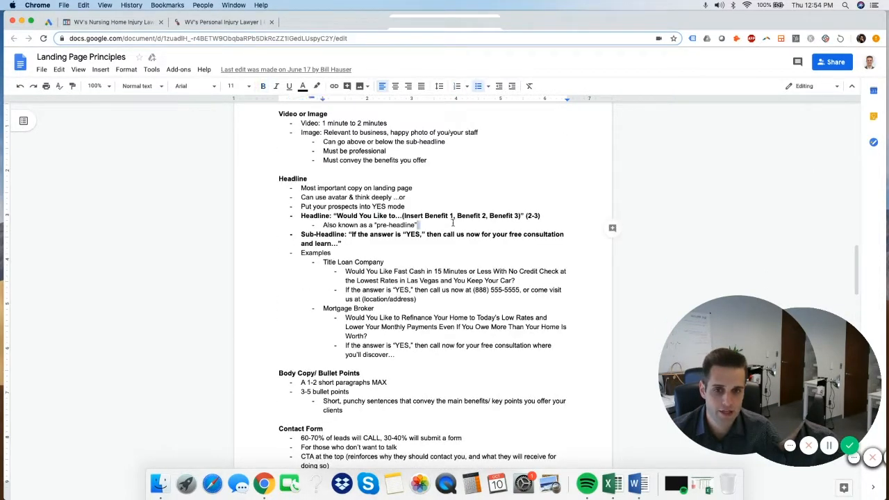
left_click(455, 242)
left_click(415, 226)
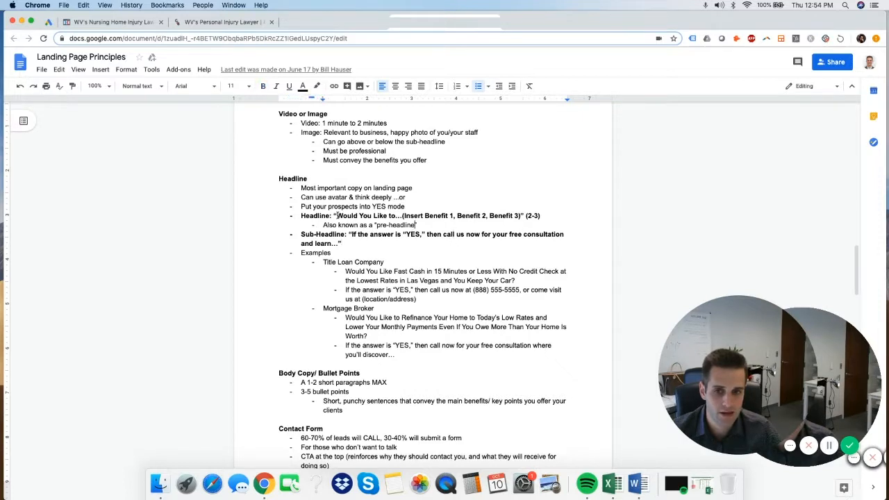
left_click_drag(335, 215, 465, 215)
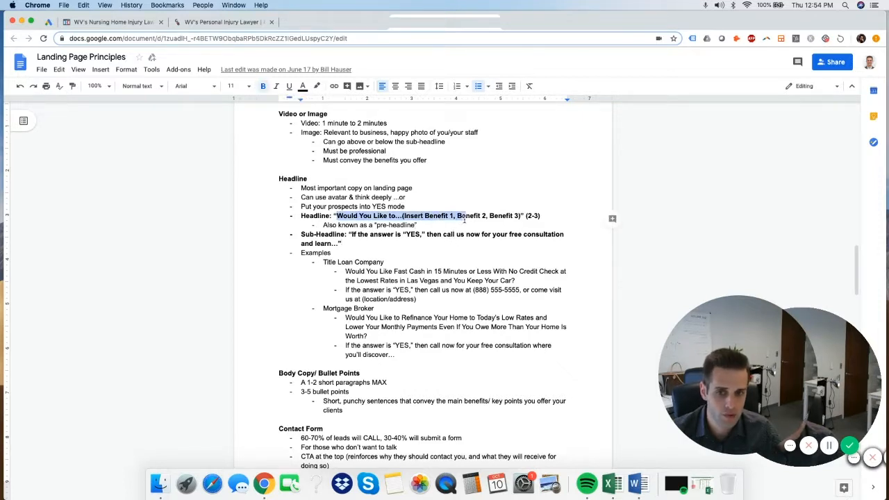
left_click(466, 215)
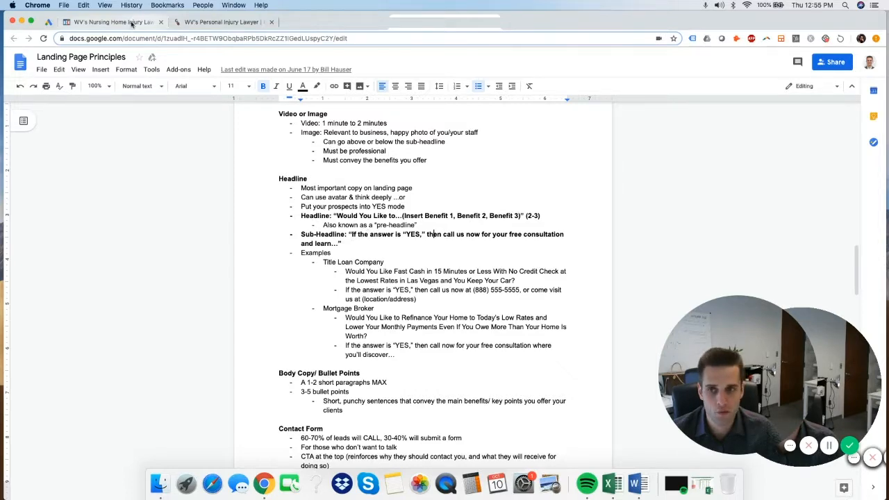
Make 'Get A Free Consultation Now' bold in the headline
left_click(132, 23)
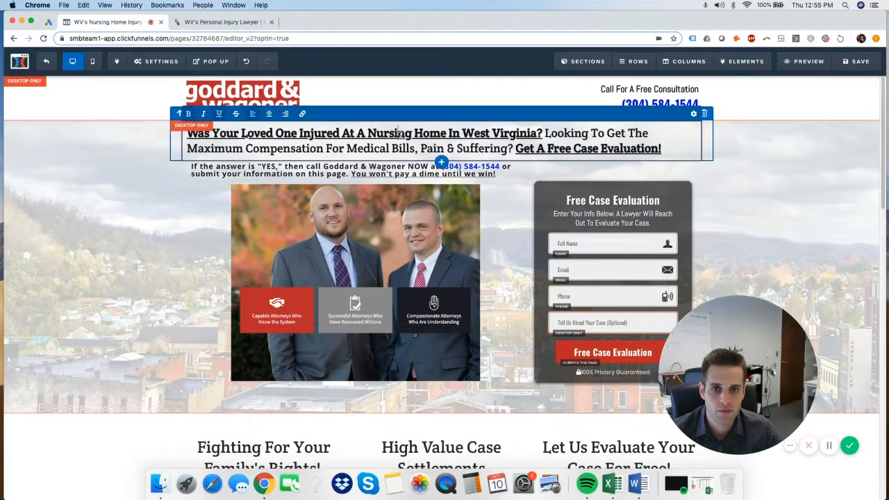
scroll(441, 250, "down", 1)
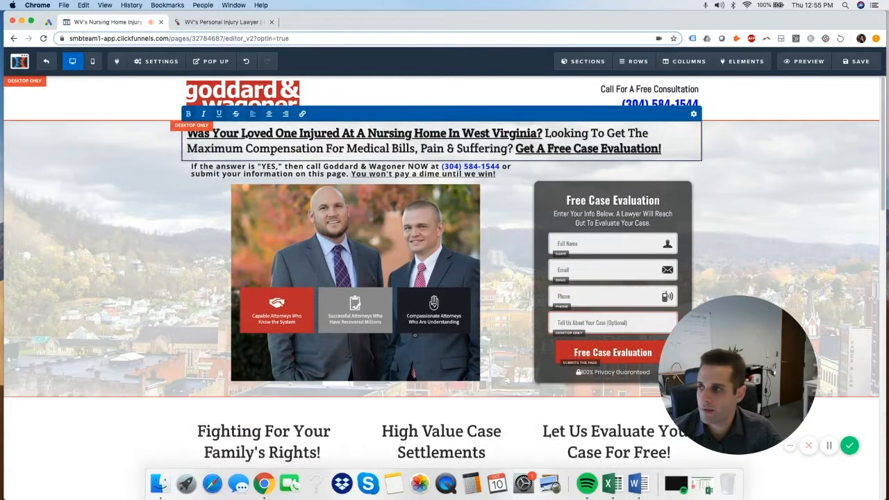
left_click(850, 445)
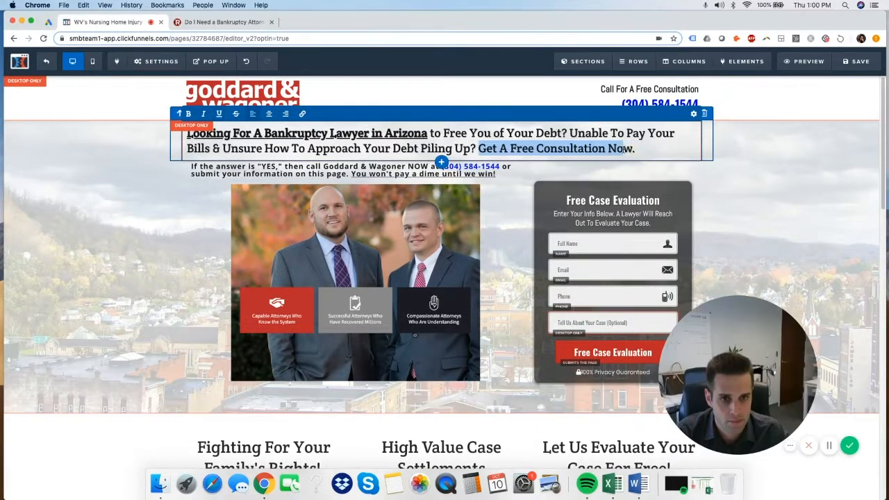
left_click_drag(624, 149, 633, 150)
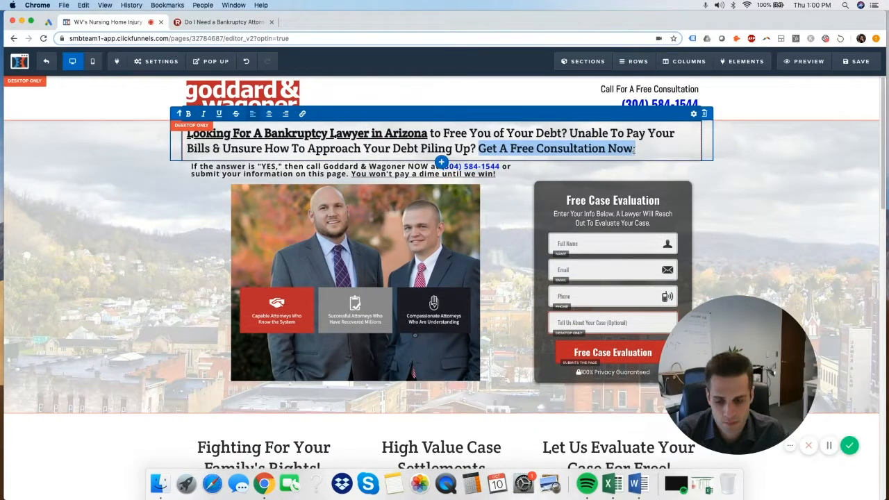
key("super+b")
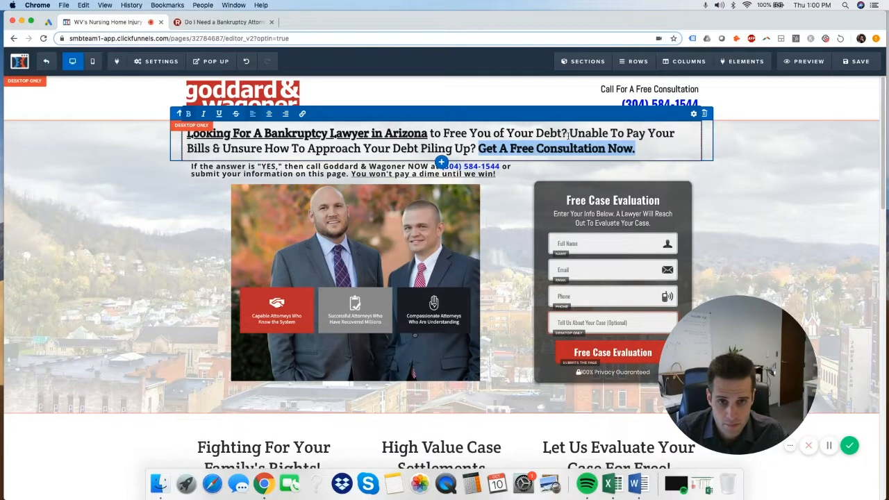
Replace the firm name with 'us' and end the paragraph 'Your fresh start is a phone call away'
left_click(327, 170)
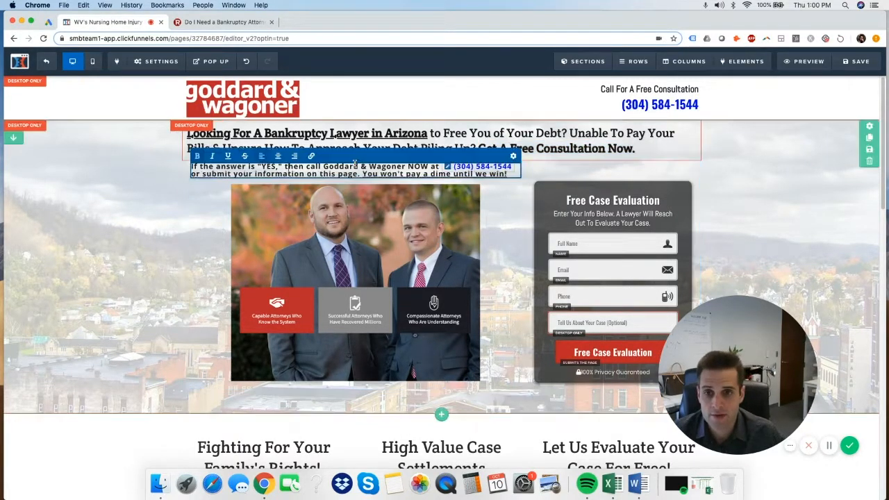
left_click_drag(407, 166, 324, 167)
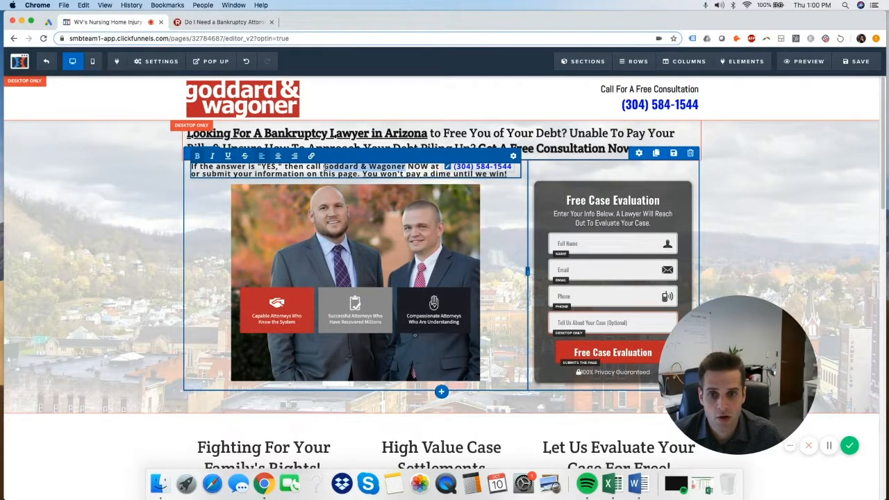
type("us")
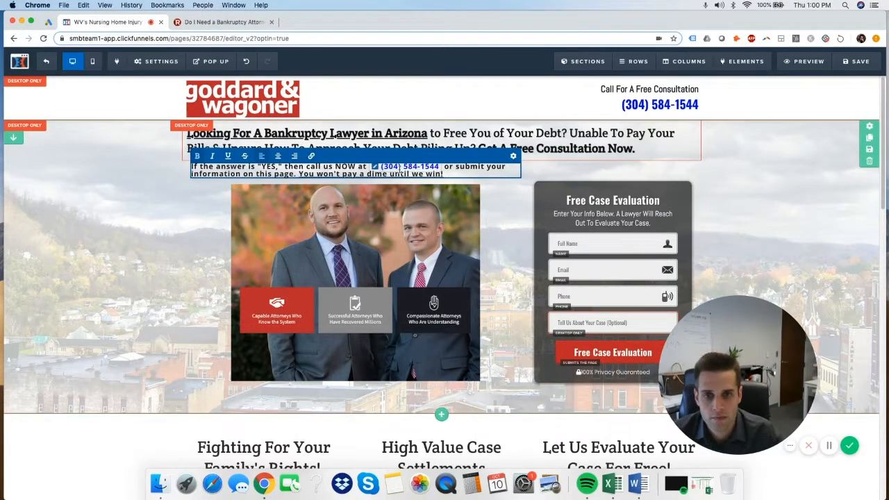
left_click(416, 167)
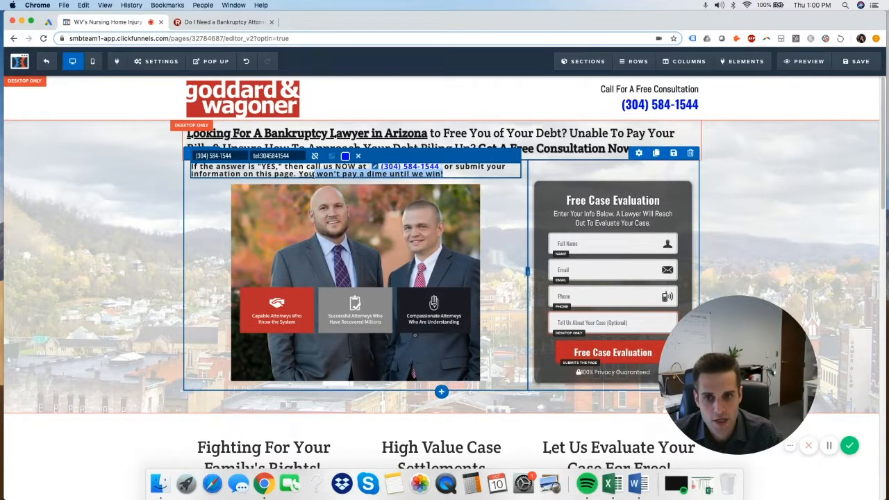
key("BackSpace")
type("r")
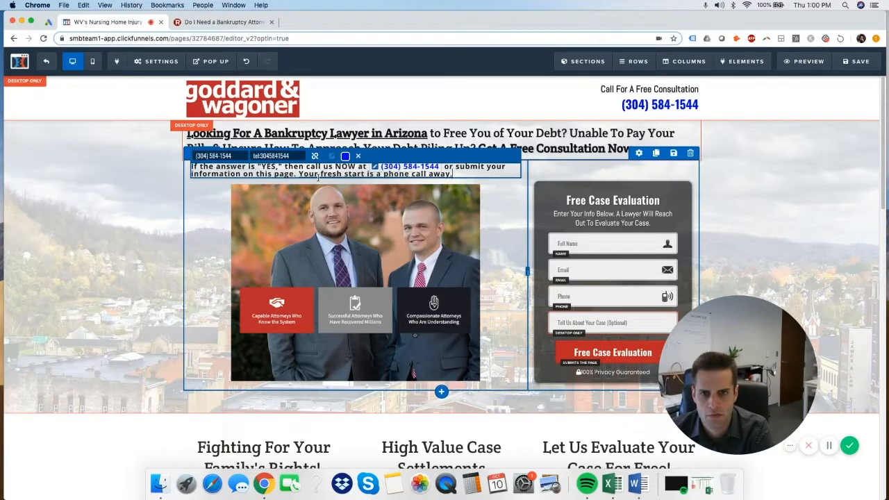
left_click(794, 202)
scroll(806, 221, "down", 2)
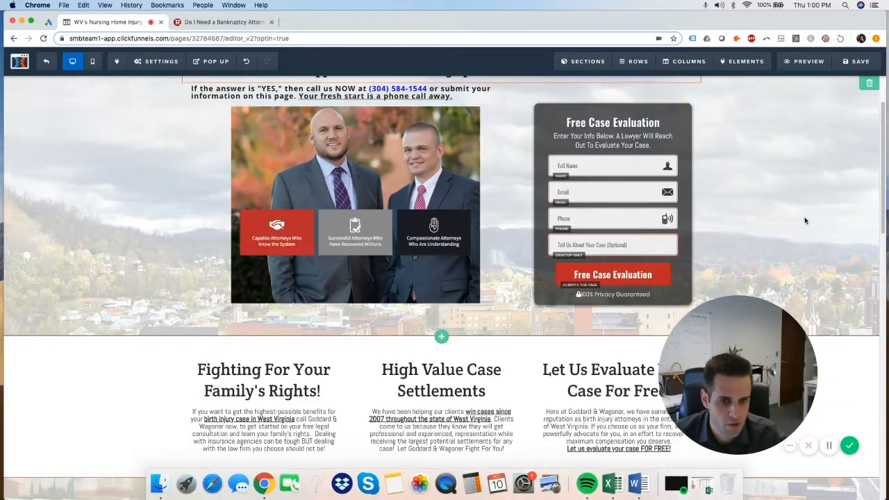
scroll(799, 221, "up", 2)
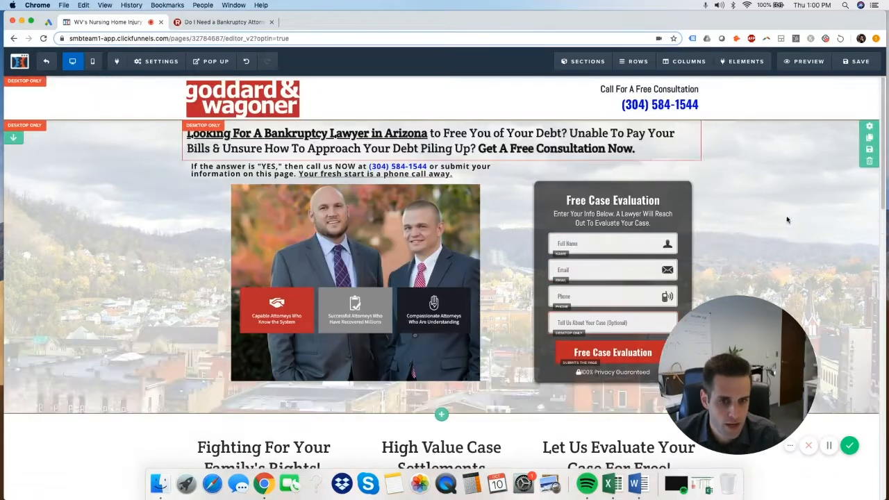
Retitle the form 'Free Debt Consultation' and add 'Debt' before Consultation in the header
left_click(654, 203)
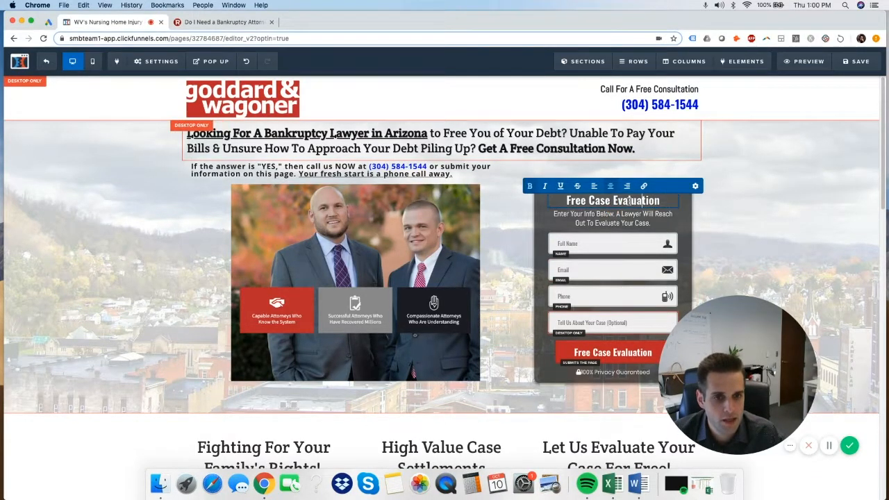
left_click(665, 201)
key("alt+BackSpace")
key("alt+BackSpace")
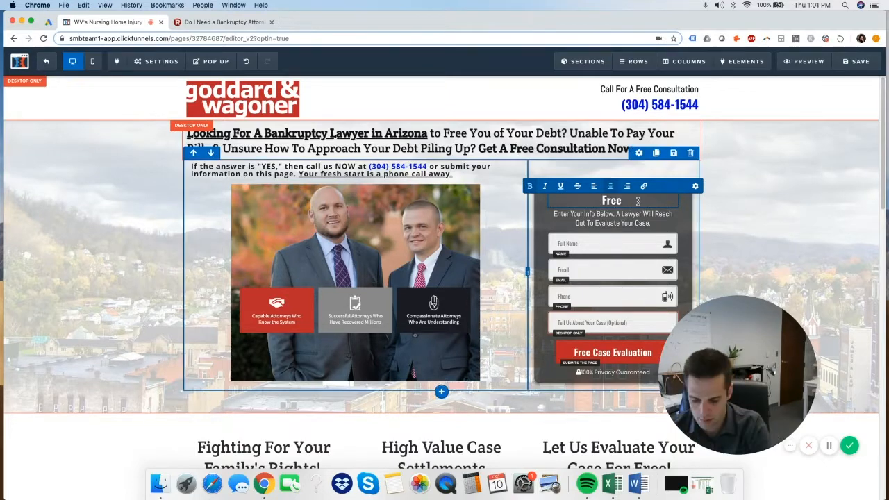
type("Debt Consultation")
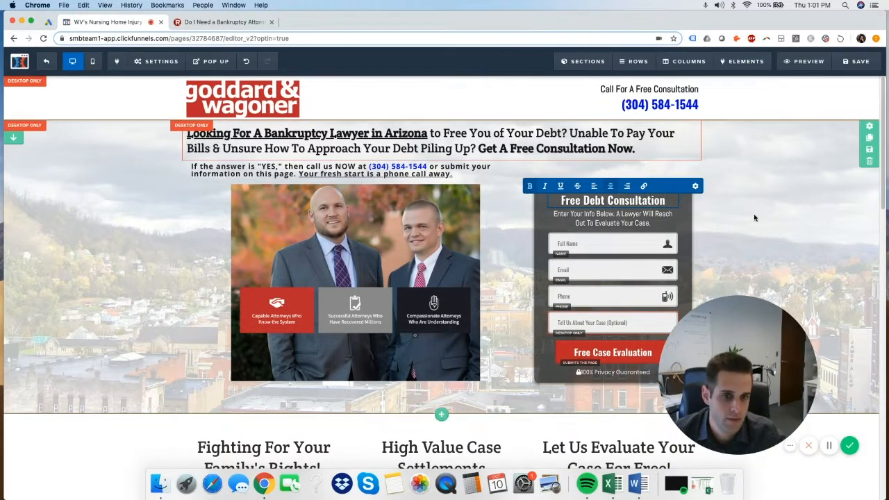
left_click(654, 90)
type("Debt")
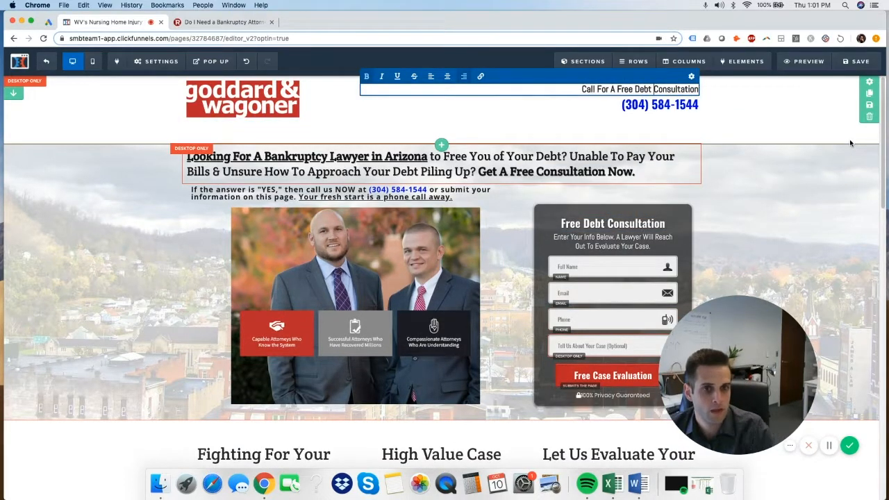
double_click(797, 215)
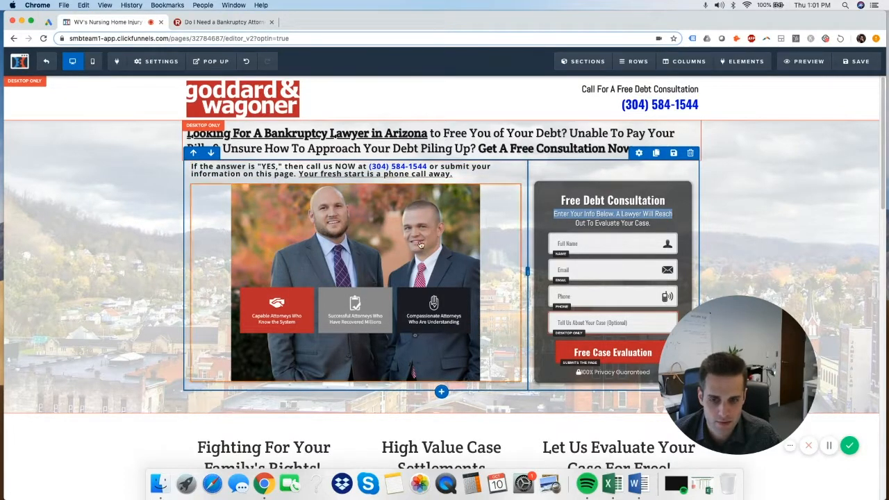
left_click(637, 217)
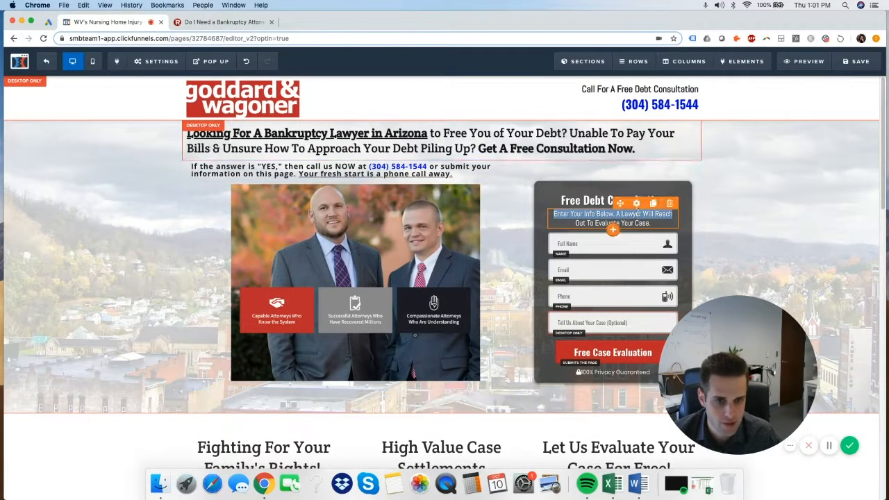
left_click(646, 216)
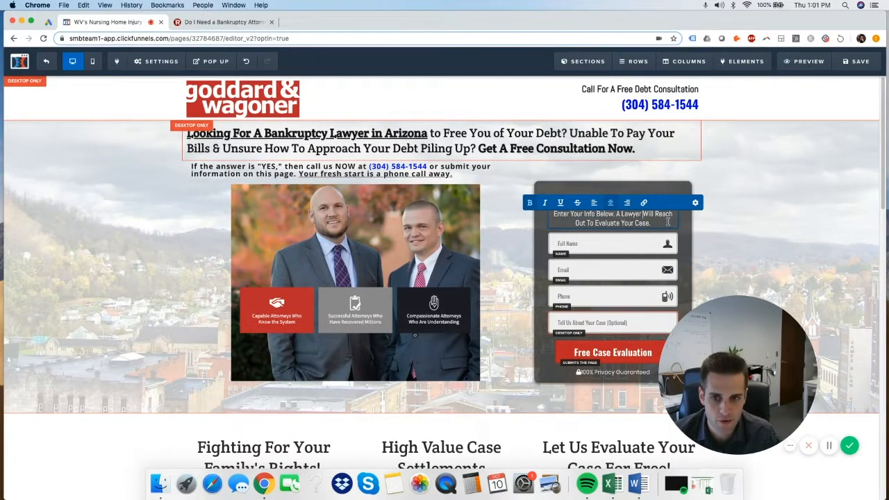
Review the page's lower sections, then close the Bankruptcy article tab to return to the editor
scroll(821, 297, "down", 10)
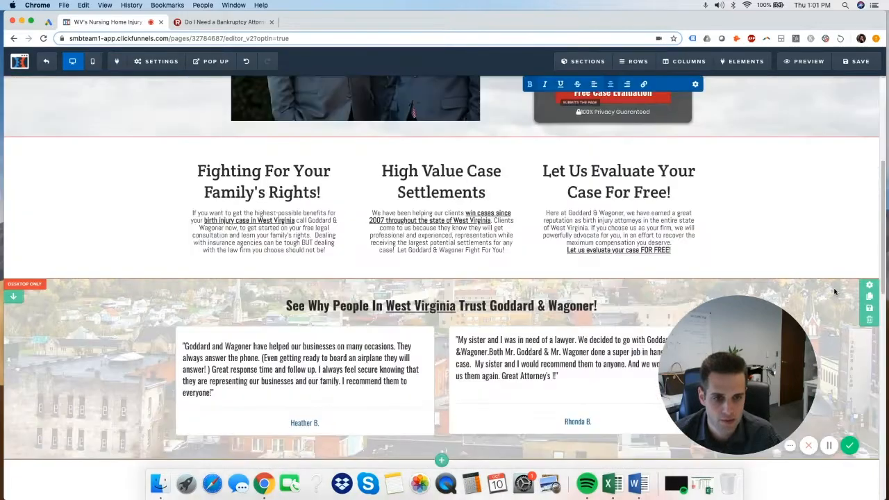
scroll(822, 305, "up", 2)
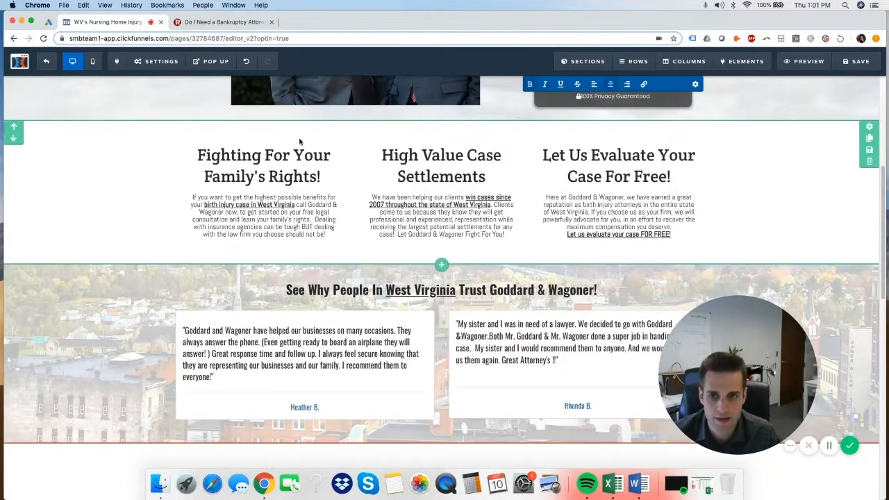
left_click(274, 157)
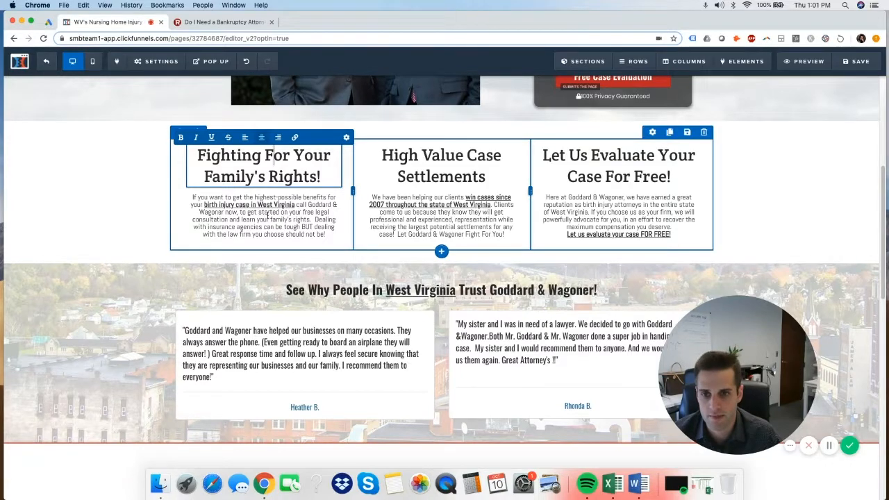
scroll(320, 209, "down", 10)
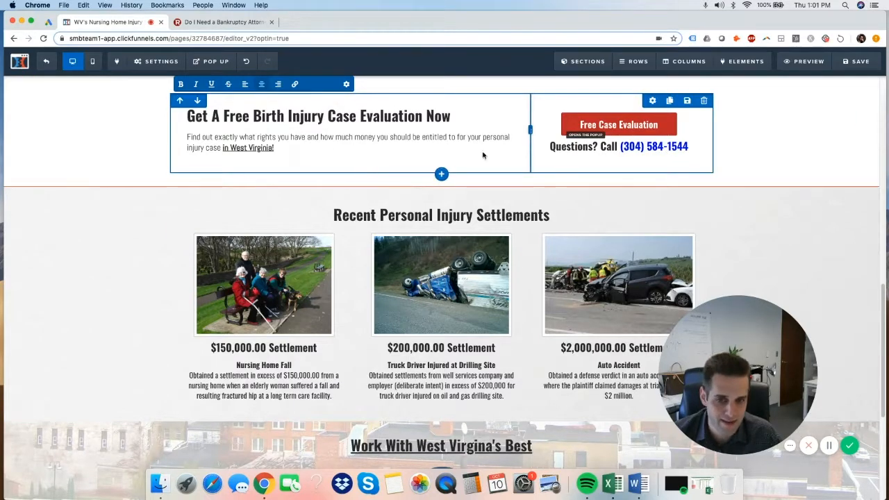
scroll(594, 197, "down", 4)
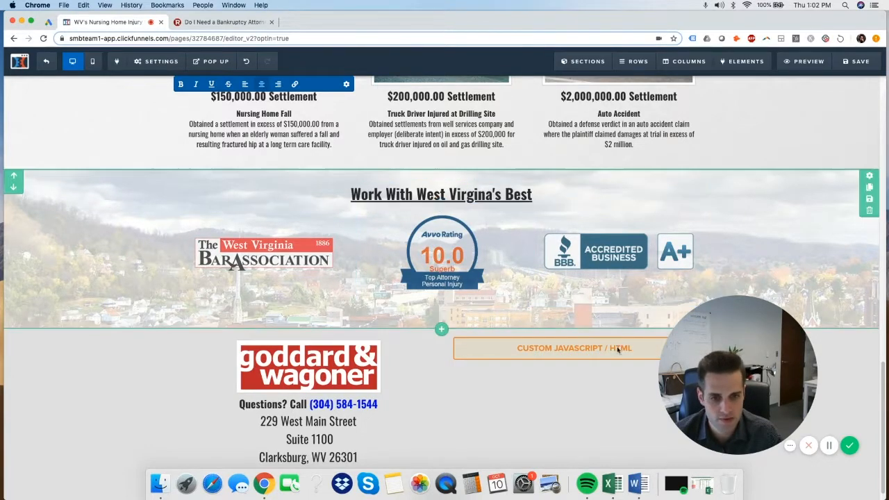
scroll(615, 340, "down", 1)
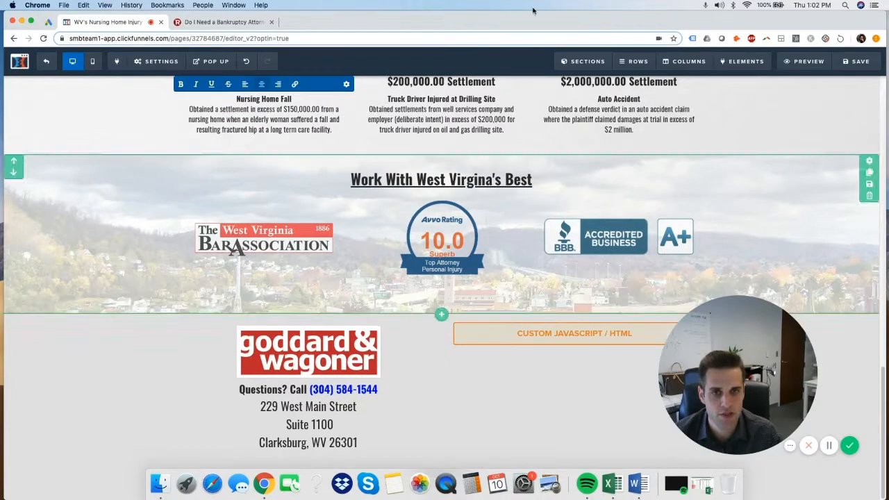
scroll(431, 174, "up", 1)
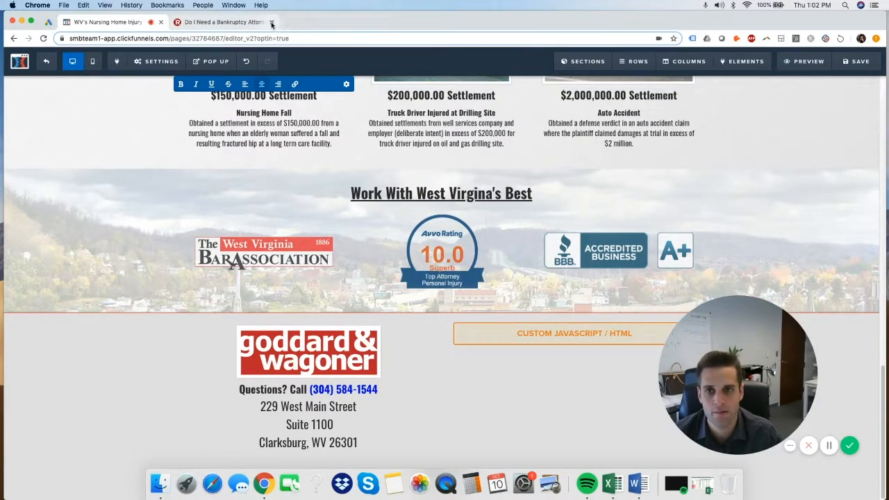
left_click(271, 22)
left_click(229, 22)
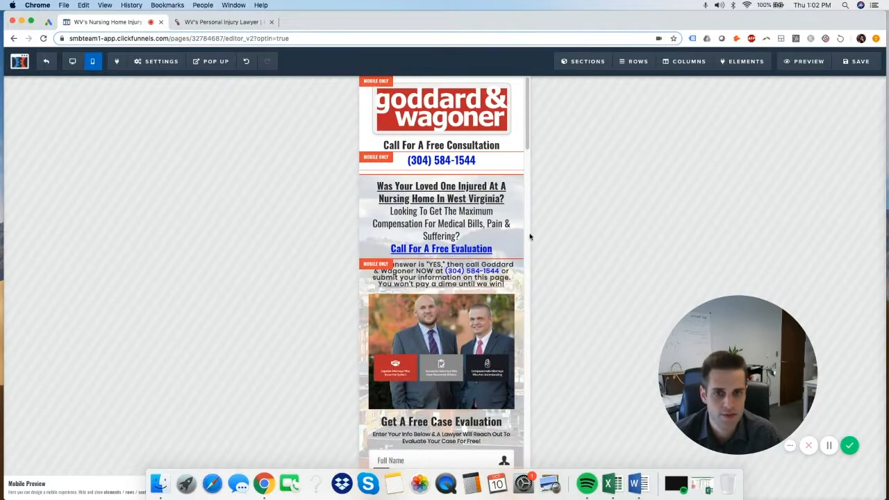
Scroll through the mobile layout, still showing the West Virginia nursing-home headline and form
left_click_drag(529, 130, 528, 86)
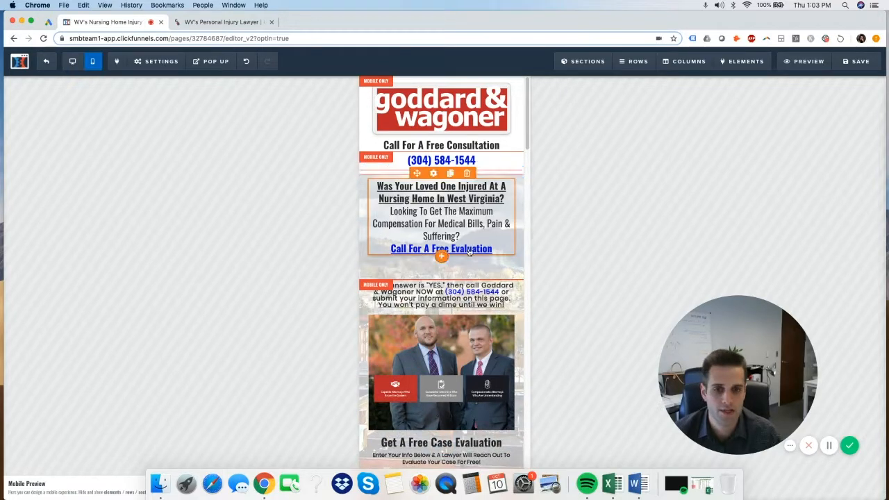
scroll(486, 278, "down", 5)
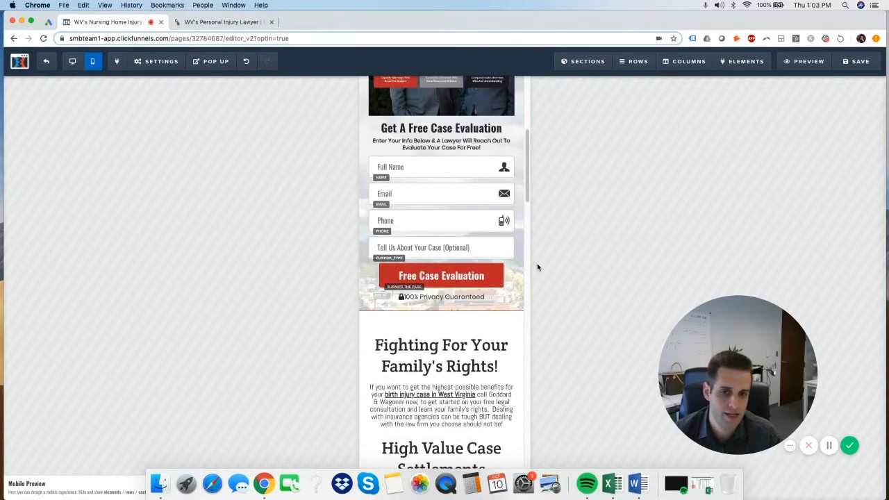
scroll(514, 274, "down", 9)
scroll(499, 271, "down", 12)
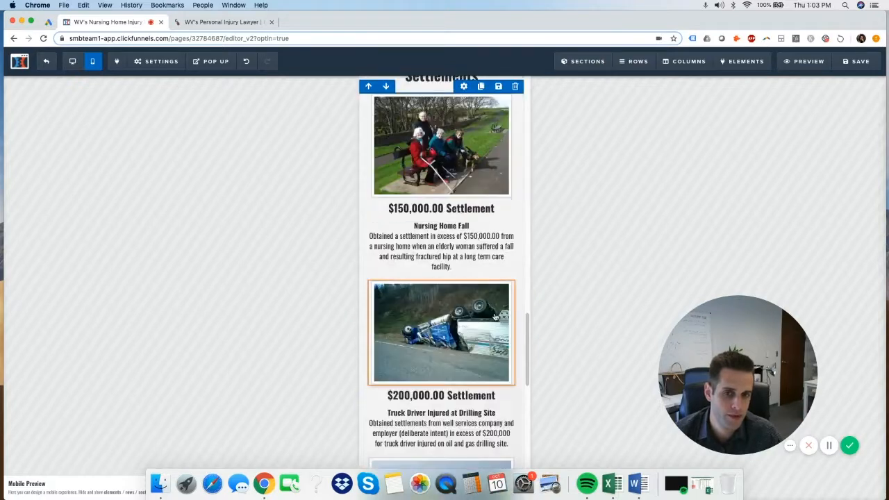
scroll(505, 266, "up", 20)
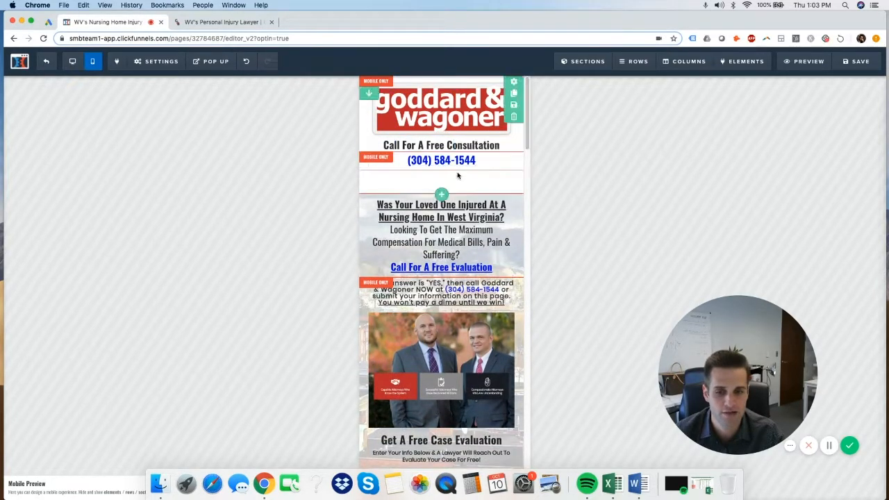
scroll(445, 271, "down", 15)
scroll(442, 292, "up", 15)
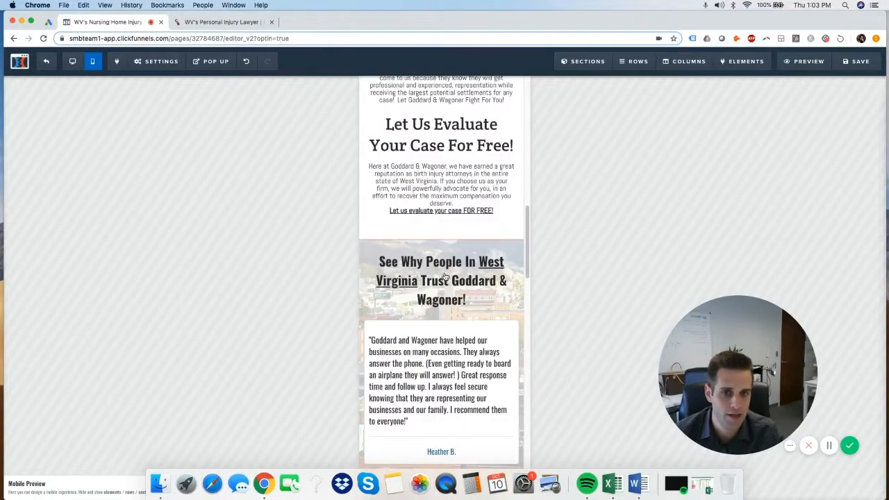
Switch back to the desktop layout and review the page's SEO title and keywords
mouse_move(139, 64)
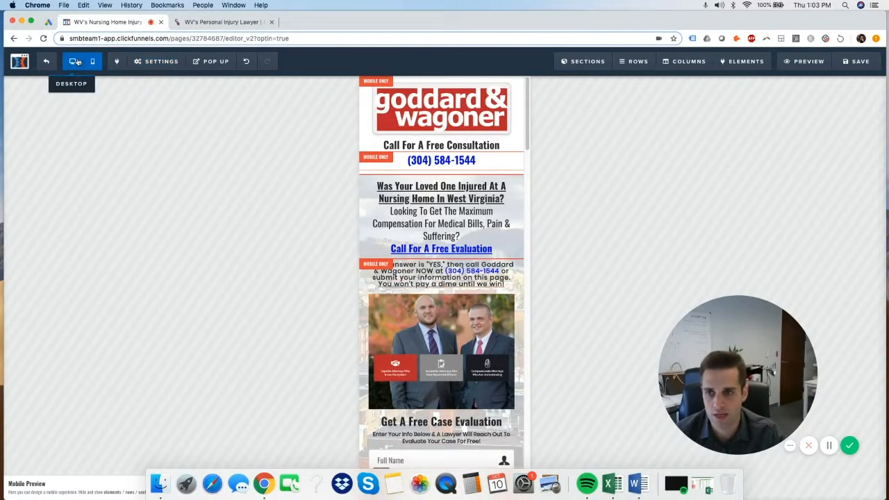
left_click(72, 62)
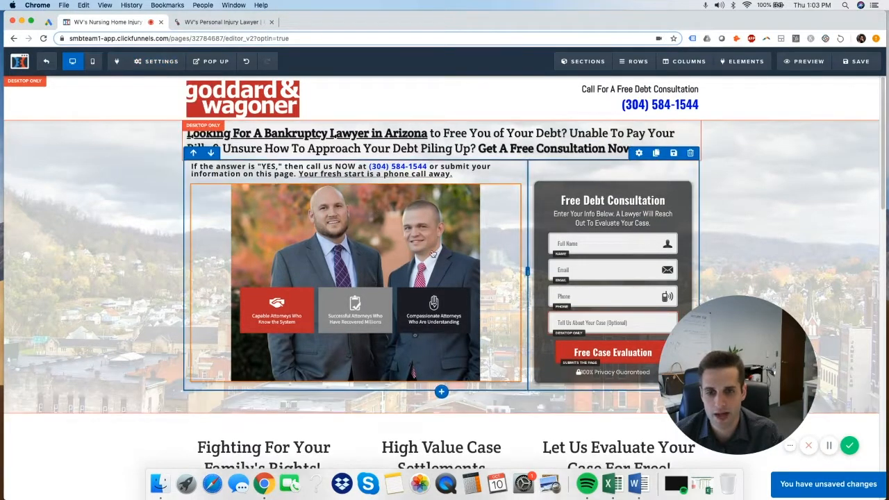
left_click(165, 101)
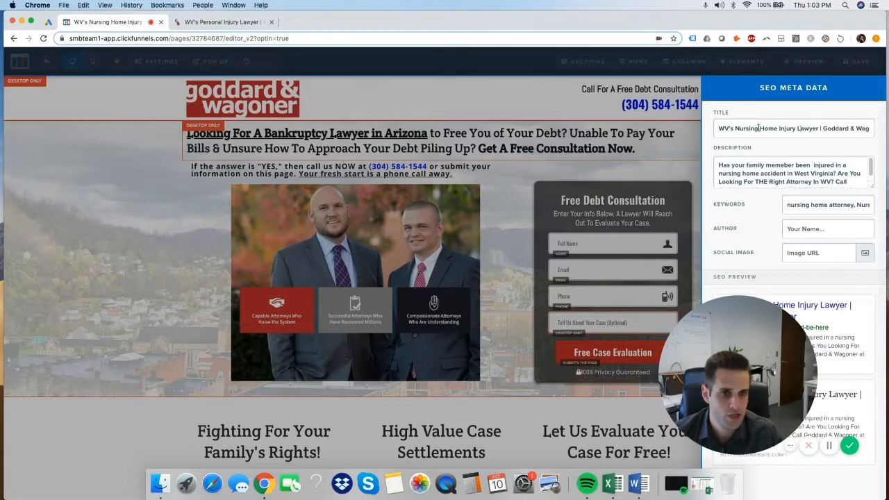
left_click_drag(723, 128, 865, 132)
left_click(771, 142)
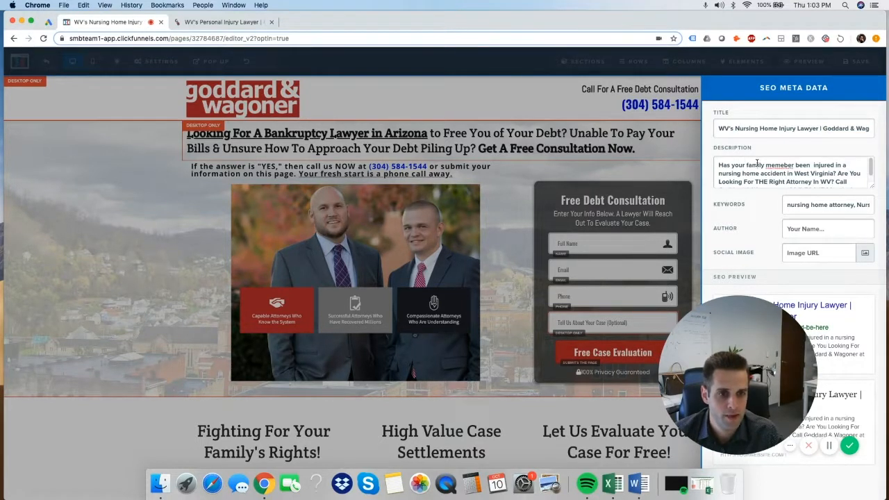
left_click_drag(789, 205, 886, 207)
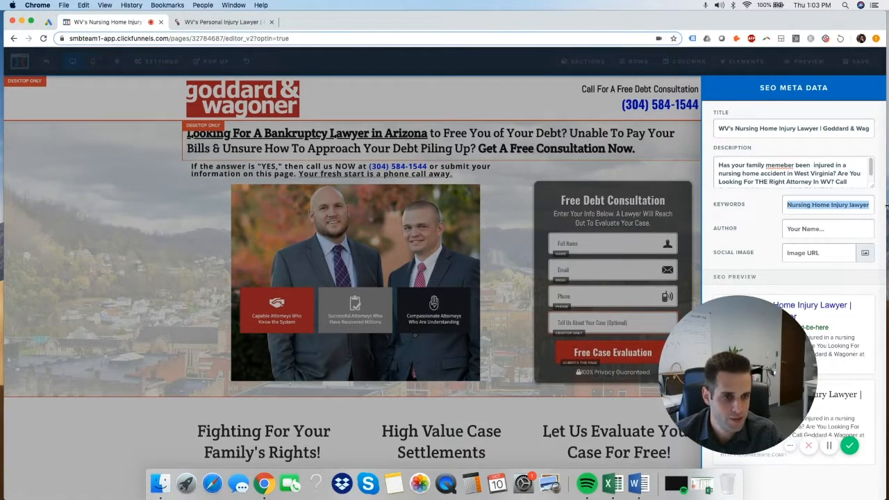
left_click(115, 111)
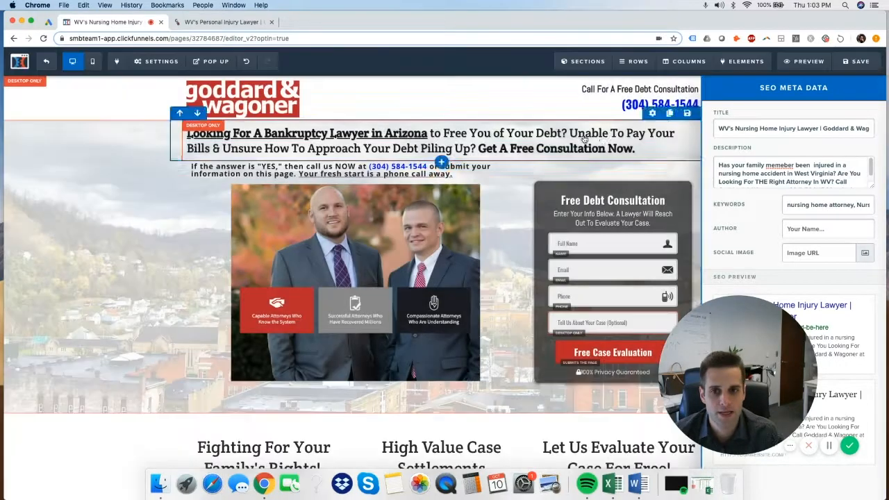
Check the page's tracking code, then preview the 'Talk To A Lawyer Now' popup
left_click(155, 61)
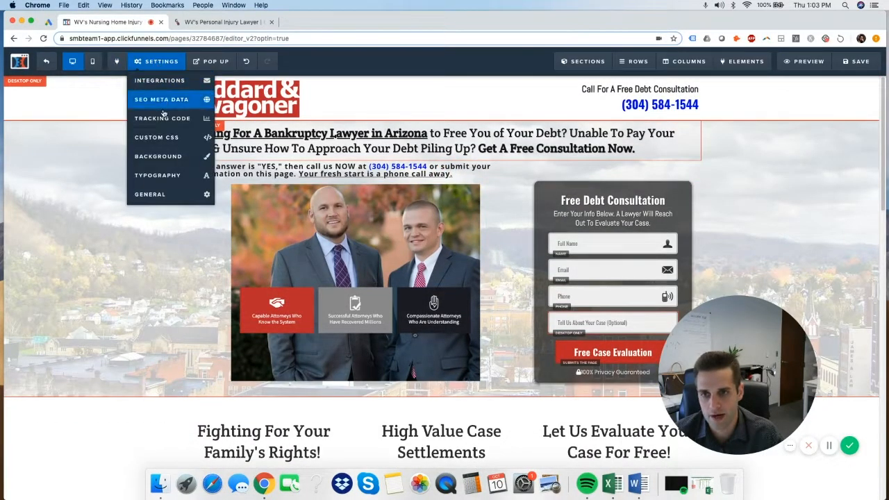
left_click(164, 118)
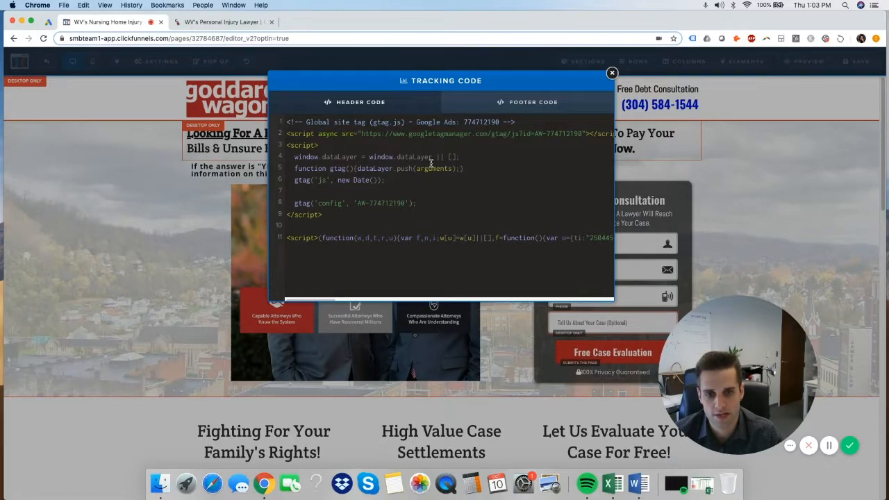
left_click(93, 193)
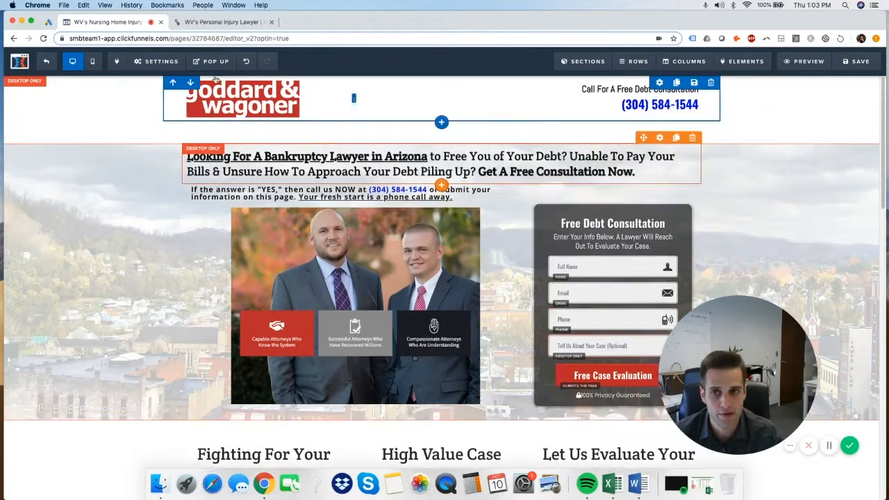
mouse_move(215, 61)
left_click(218, 81)
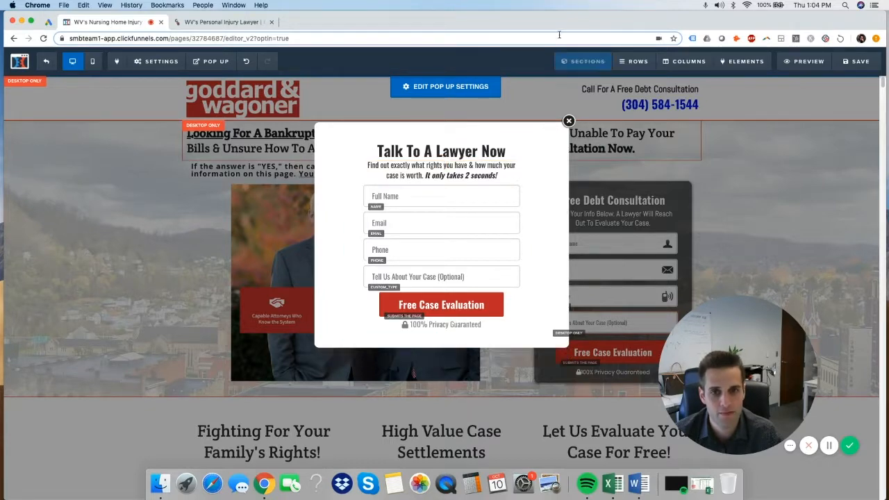
left_click(226, 21)
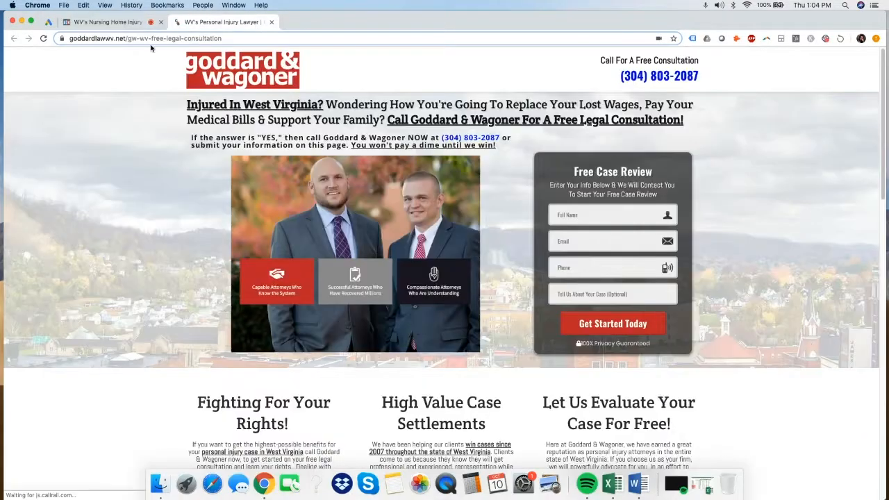
left_click(44, 38)
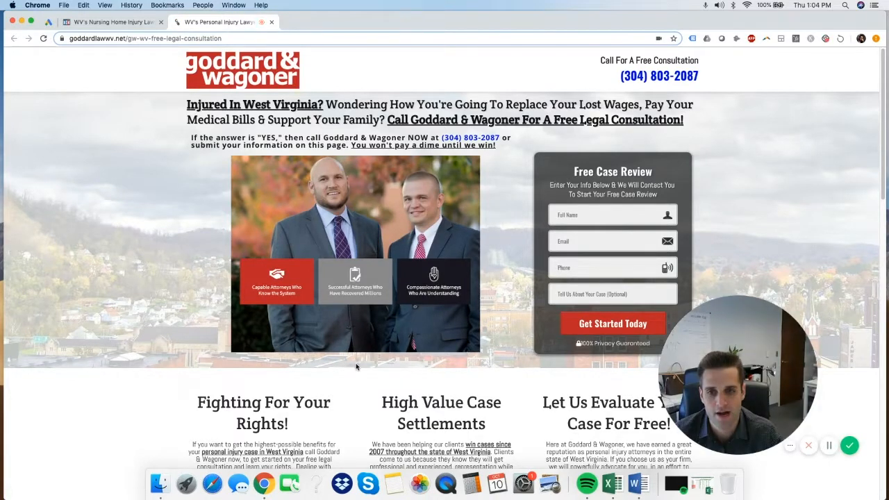
mouse_move(261, 4)
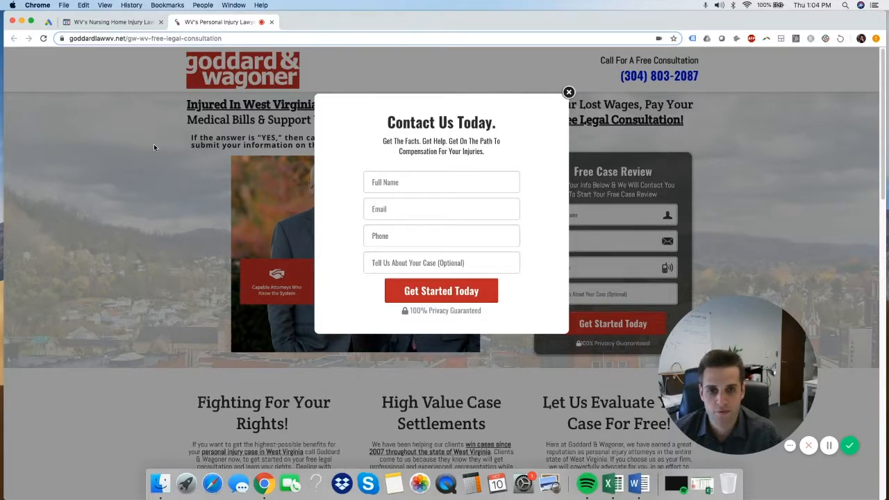
left_click(569, 92)
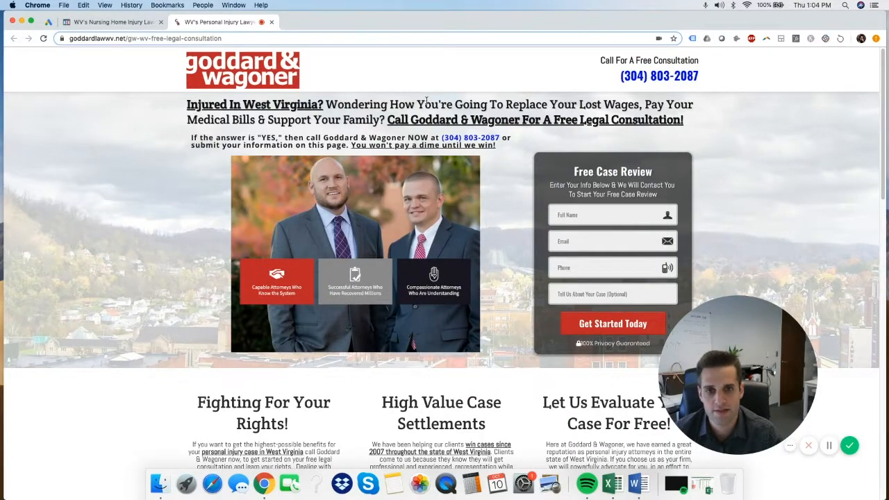
scroll(515, 203, "down", 10)
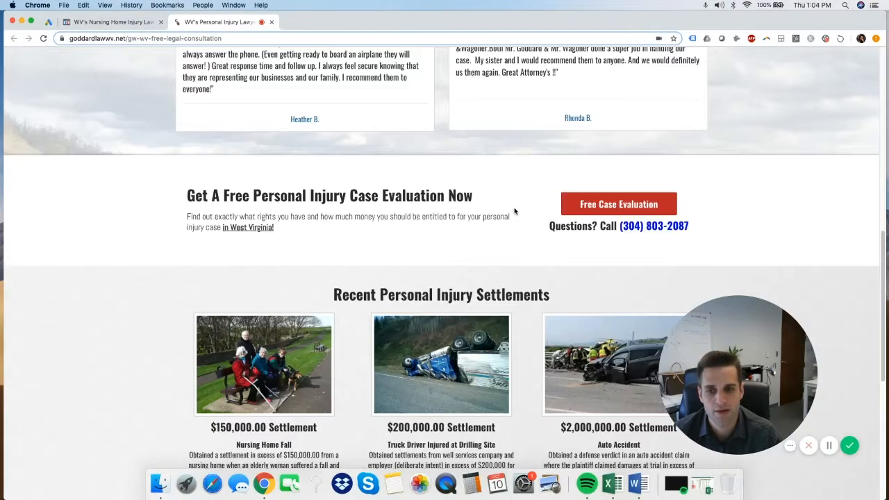
scroll(514, 207, "up", 10)
left_click(127, 23)
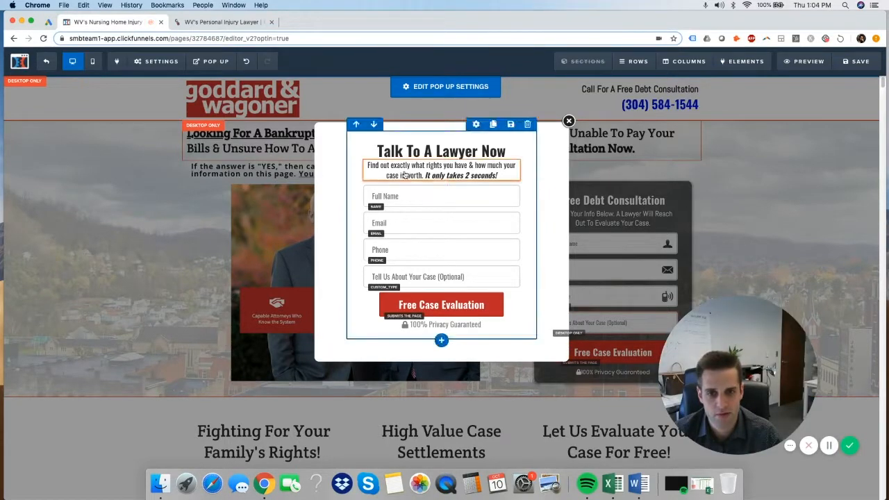
Close the popup preview and scroll back through the landing page
left_click(568, 121)
scroll(556, 199, "down", 15)
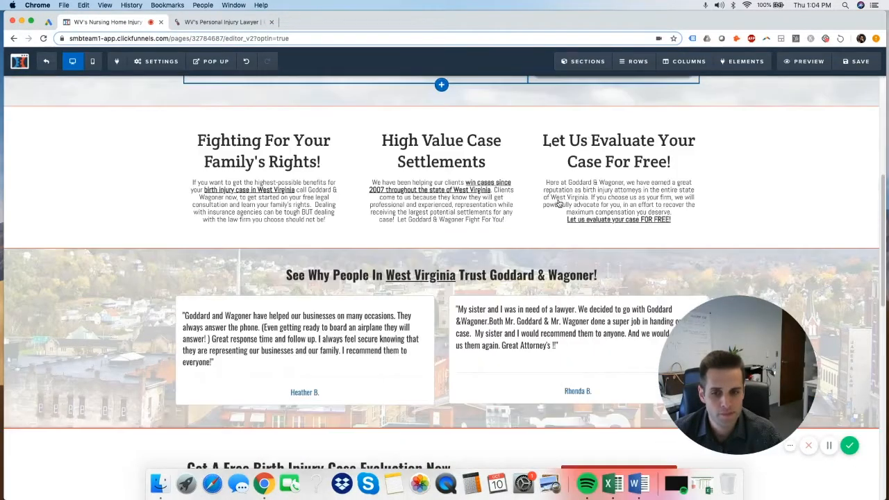
scroll(557, 199, "up", 15)
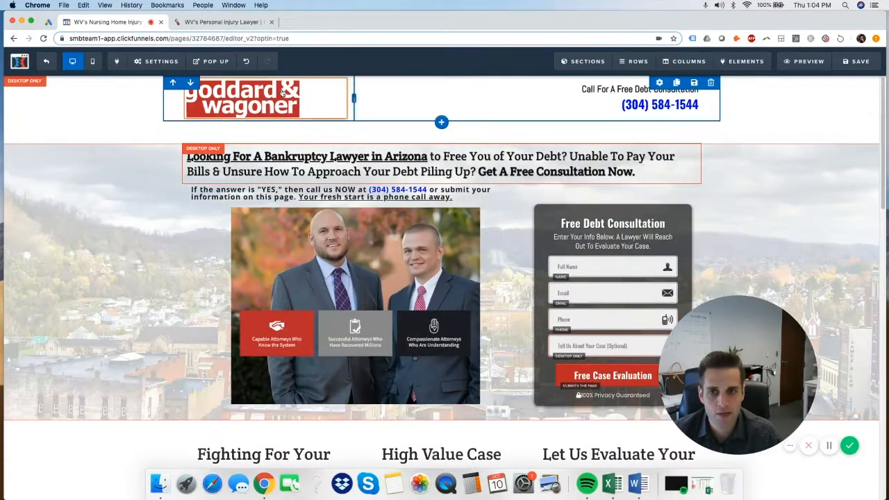
scroll(473, 278, "down", 5)
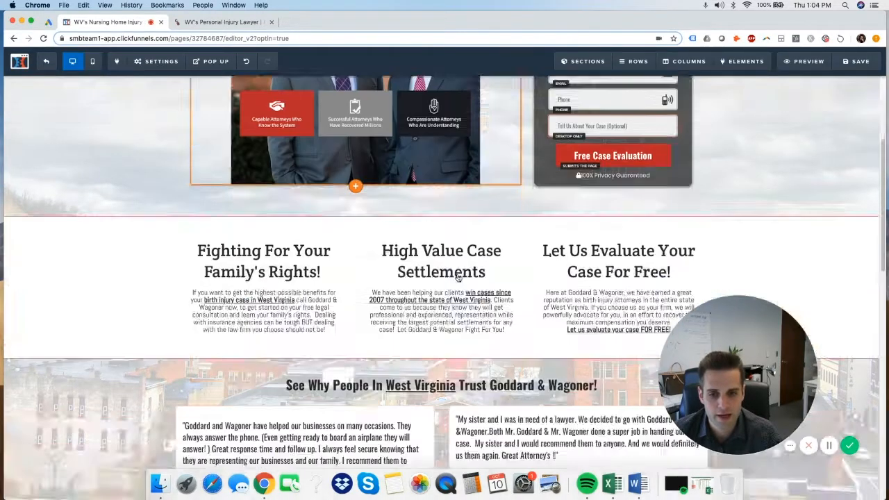
scroll(458, 276, "down", 5)
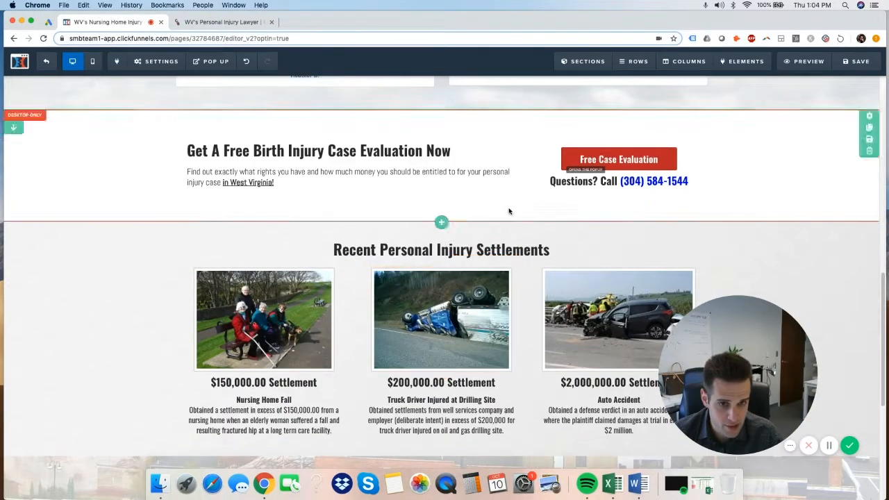
Inspect the Free Case Evaluation button settings and the Auto Accident image's width
left_click(618, 162)
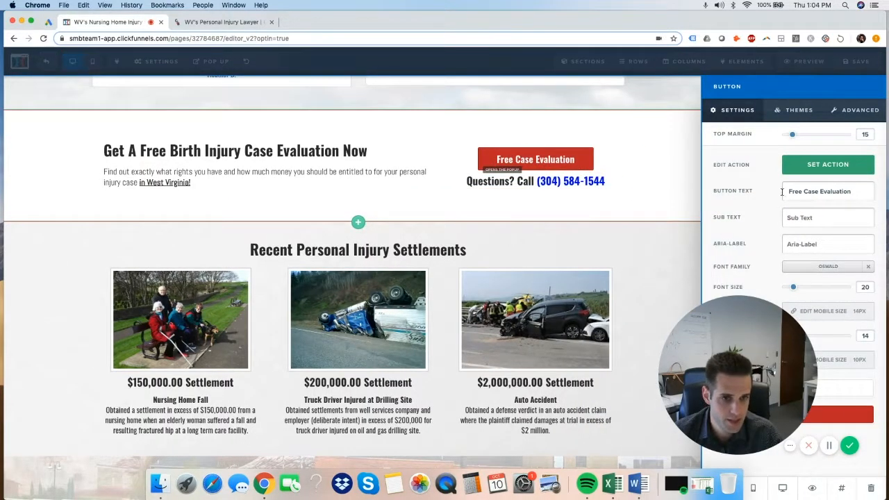
left_click(606, 298)
left_click(621, 314)
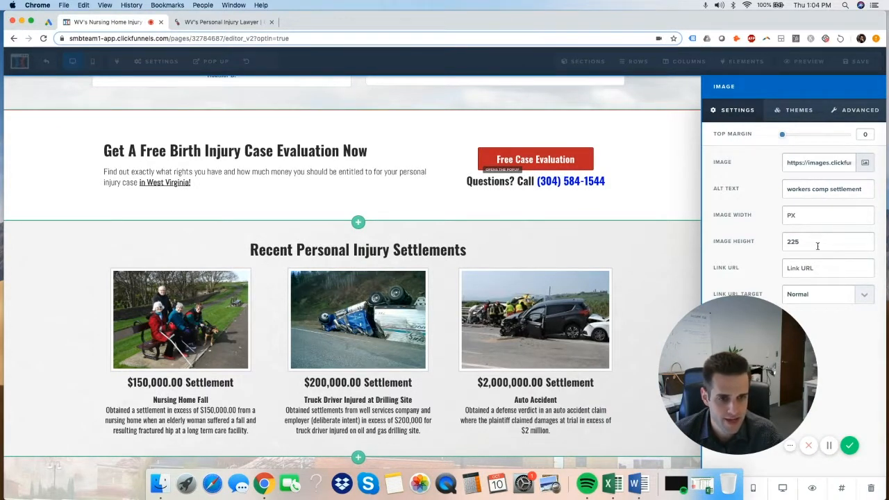
left_click(801, 214)
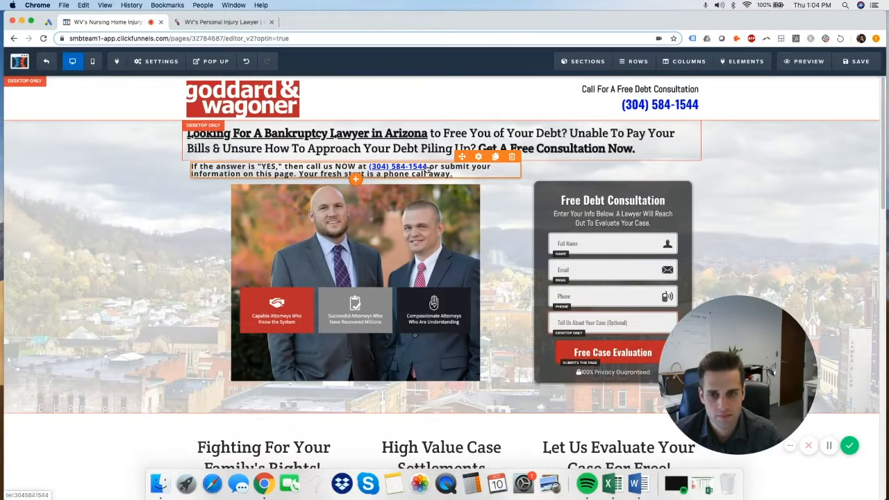
scroll(488, 179, "down", 15)
scroll(507, 138, "up", 15)
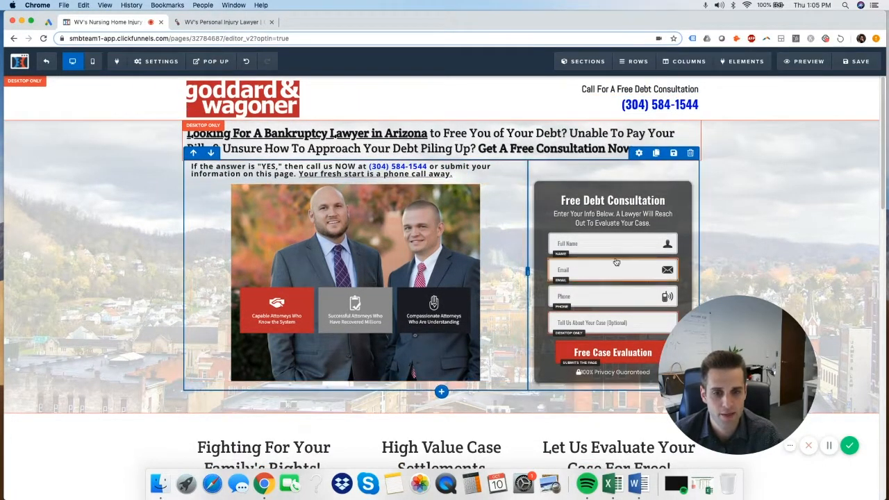
scroll(801, 269, "down", 15)
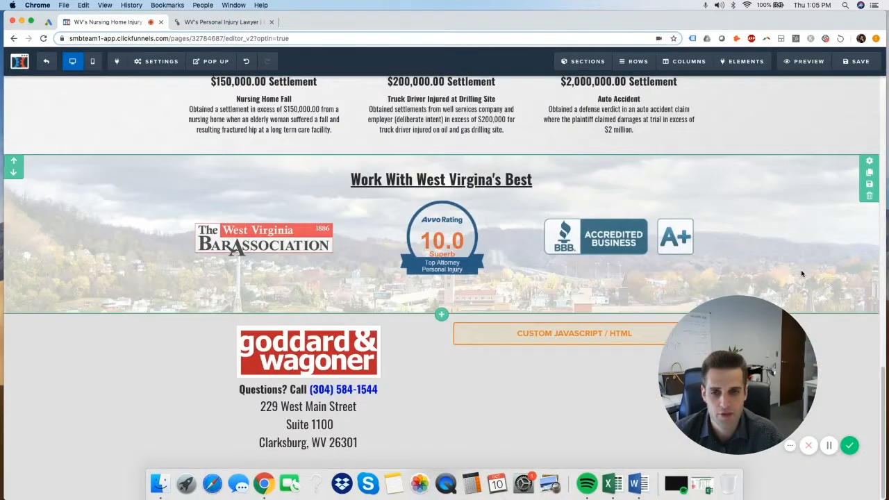
scroll(802, 271, "up", 15)
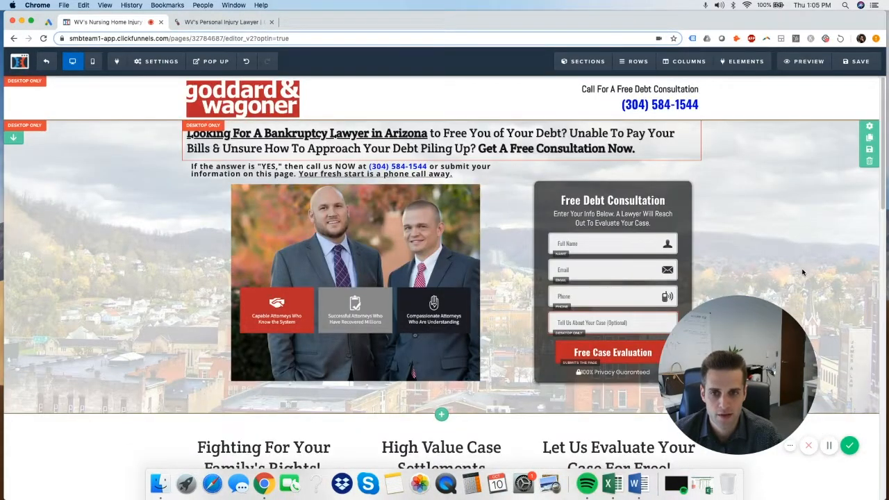